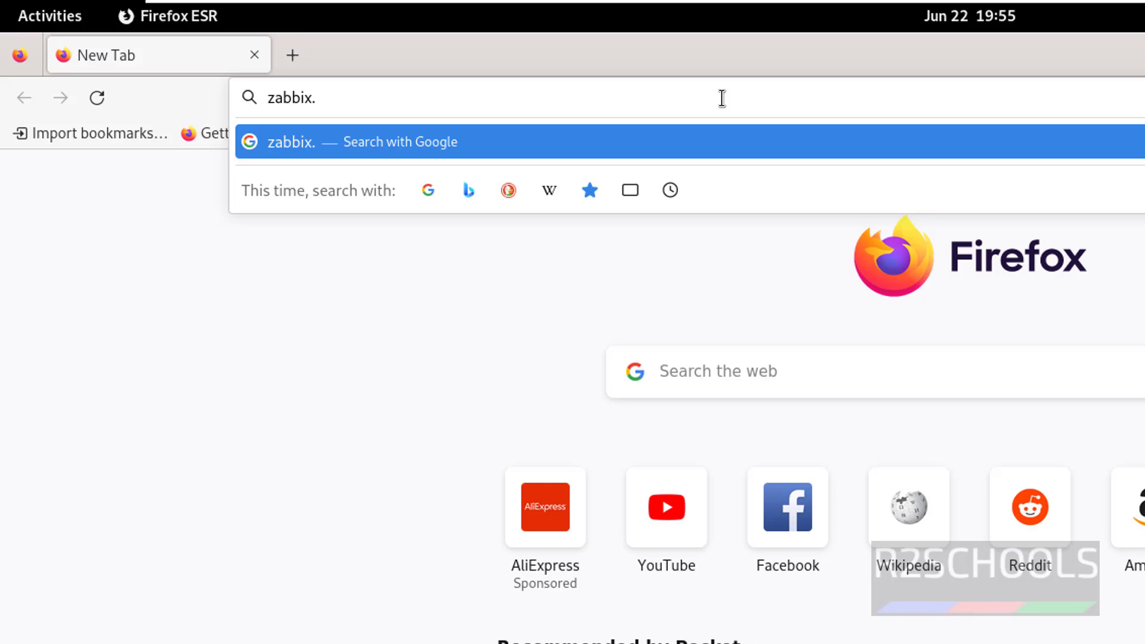
Load zabbix.com and scroll down the homepage to the 'Monitor anything' section
text(com)
key(Return)
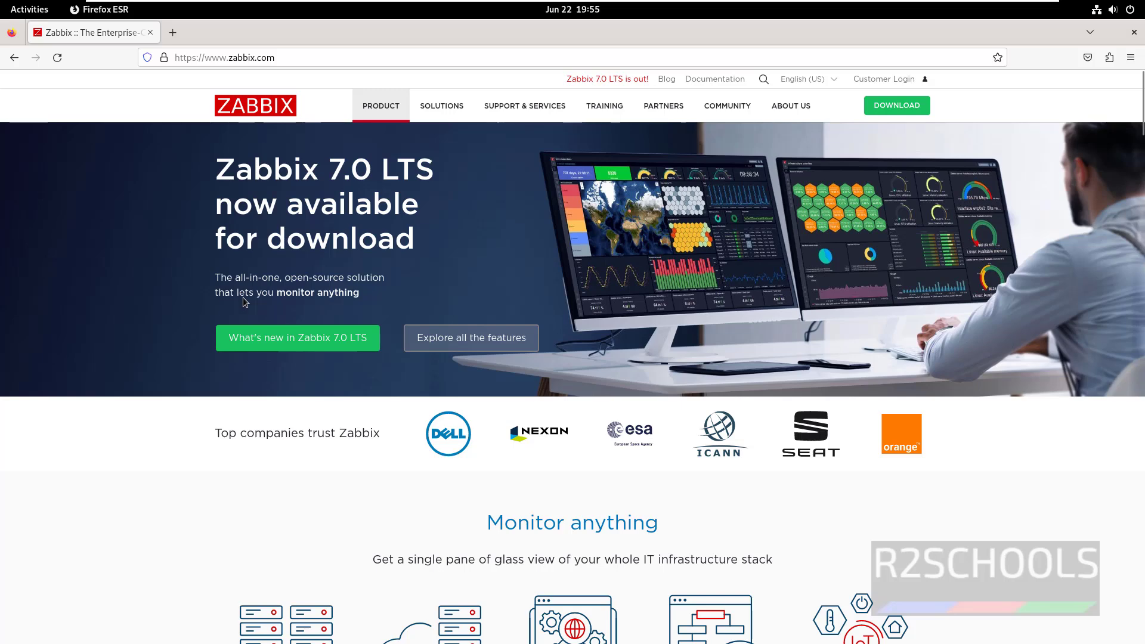
scroll(268, 460, down, 3)
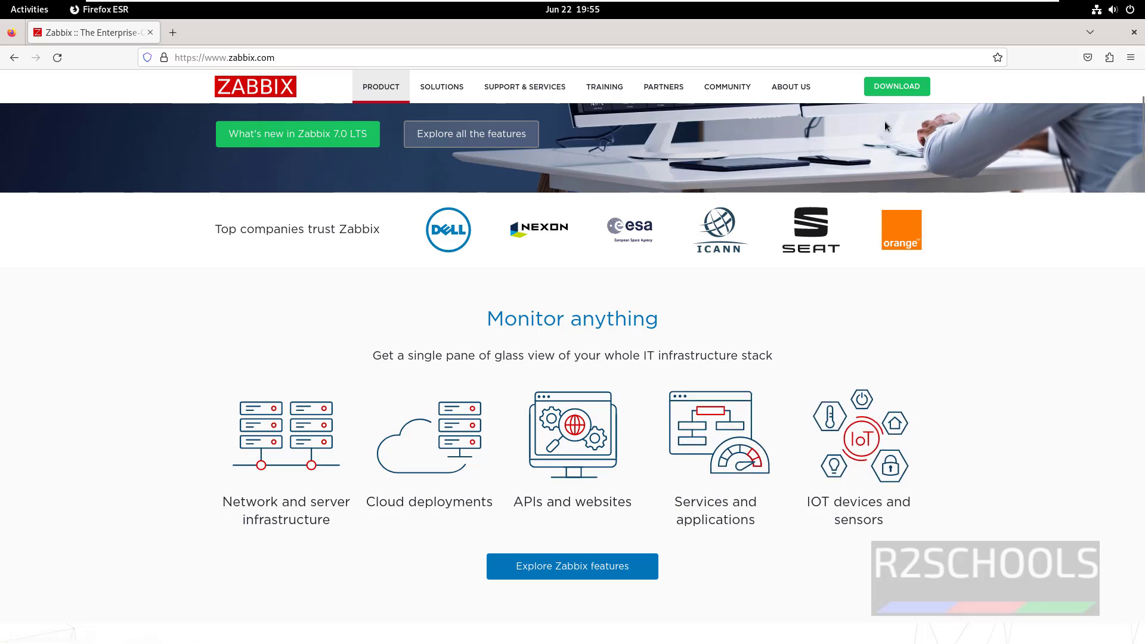
On the Zabbix download page, choose Debian 12 (Bookworm) with Server, Frontend, Agent
click(896, 86)
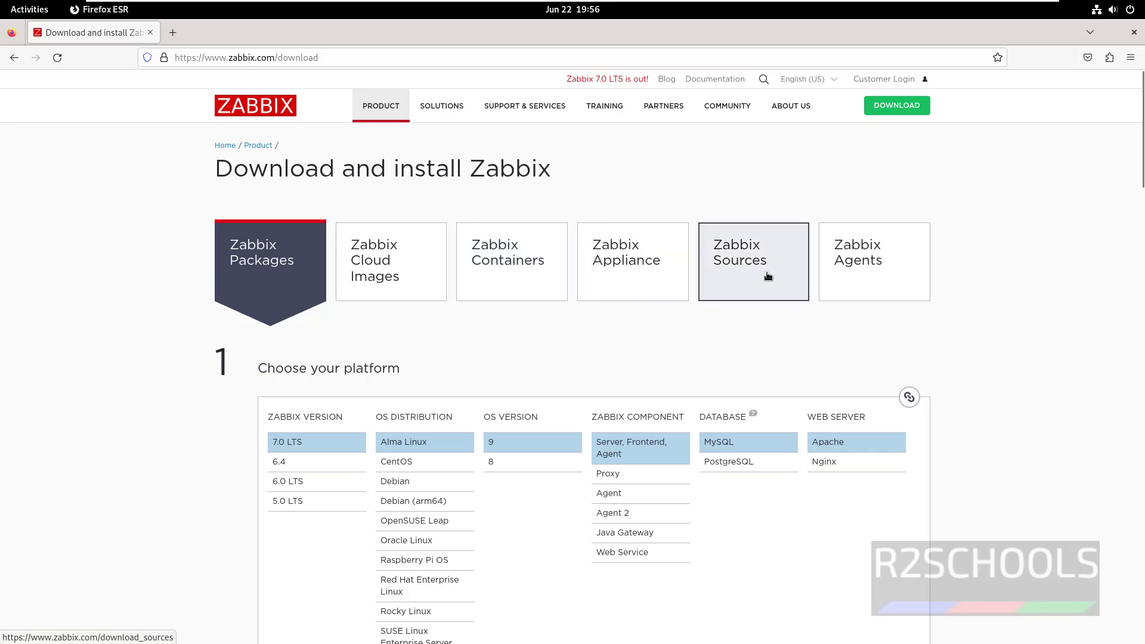
scroll(1030, 257, down, 3)
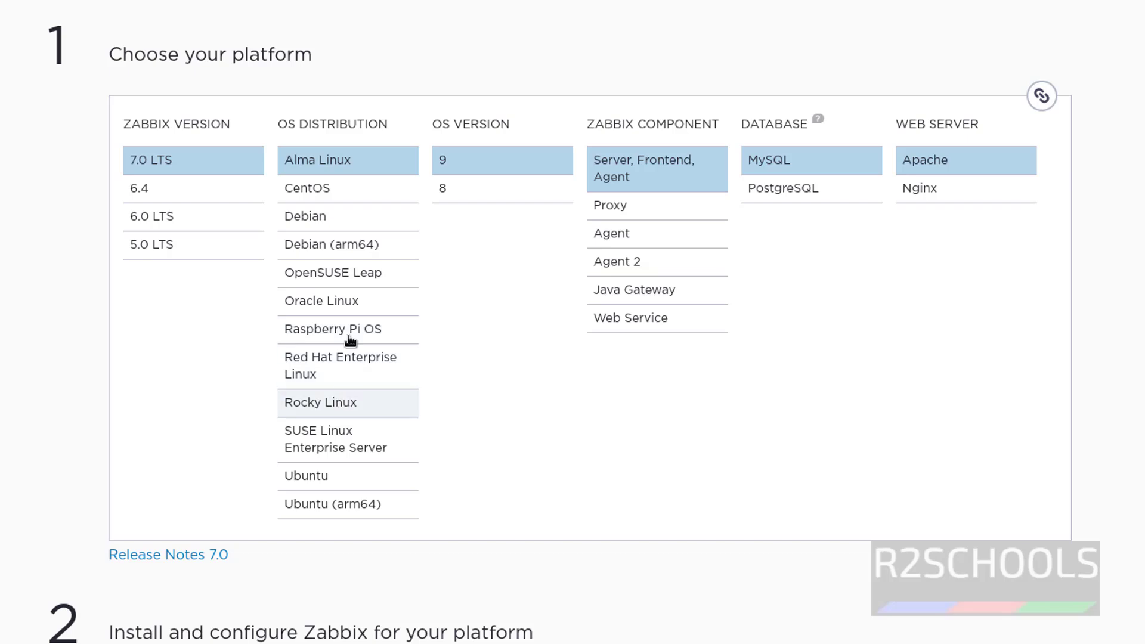
click(317, 227)
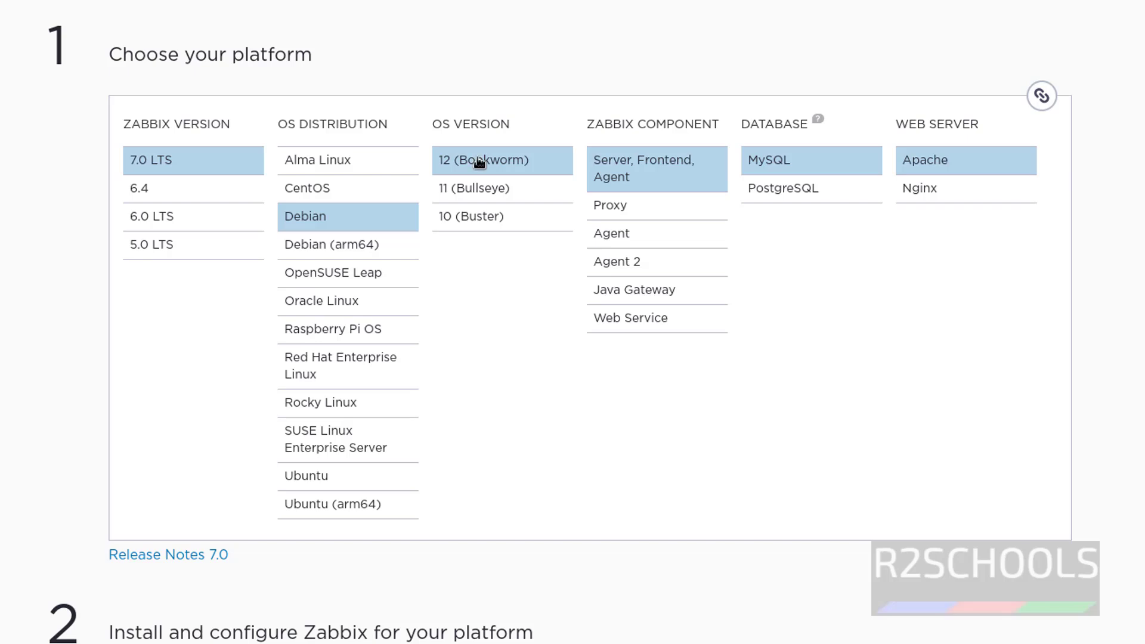
click(468, 190)
click(472, 172)
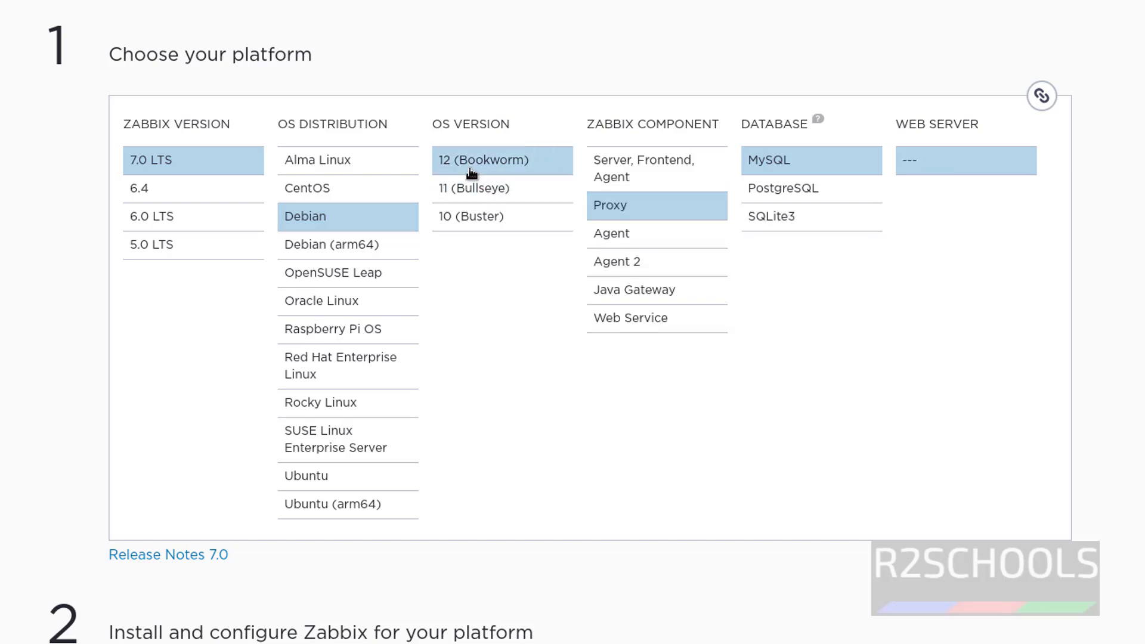
click(621, 164)
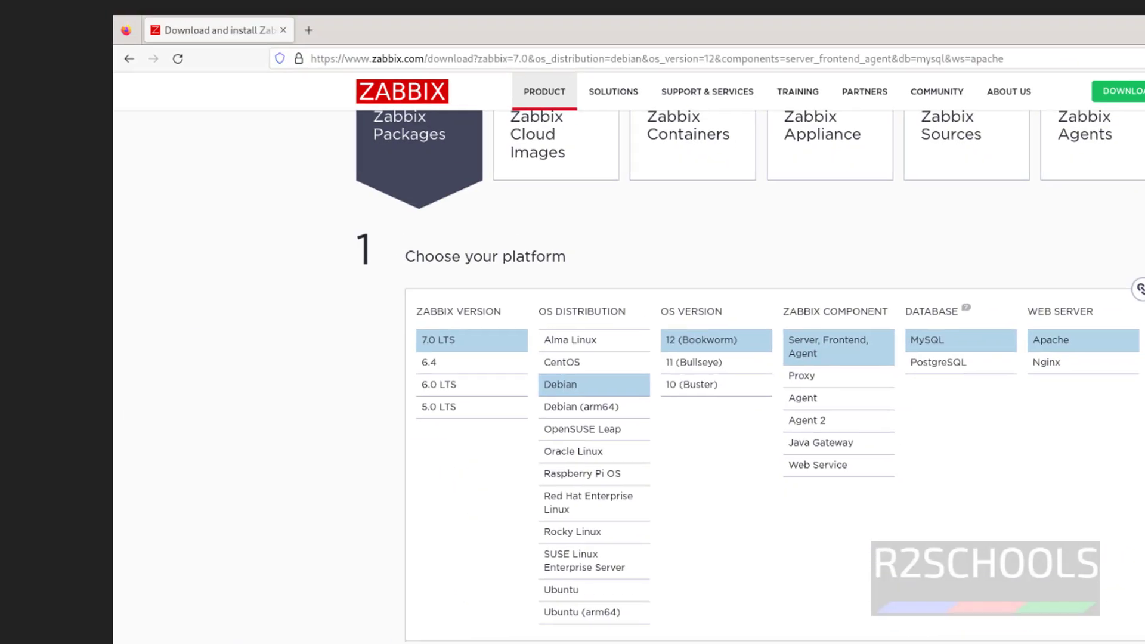
Open a terminal and load mariadb.org in a new browser tab
key(ctrl+alt+t)
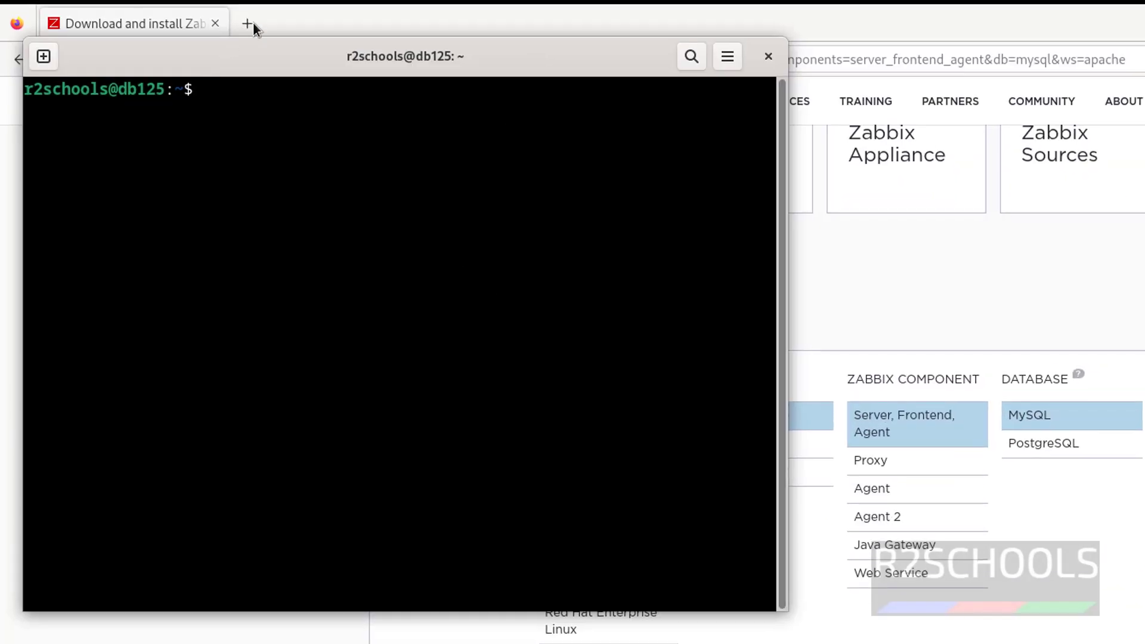
click(253, 23)
text(mariad.org)
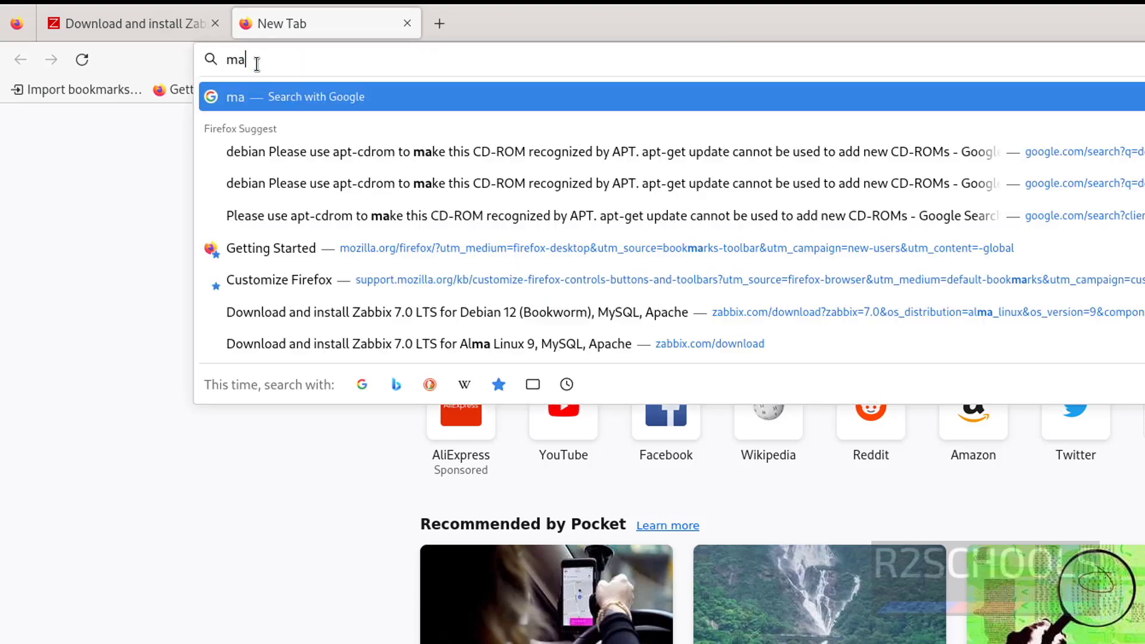
key(Return)
text(mari)
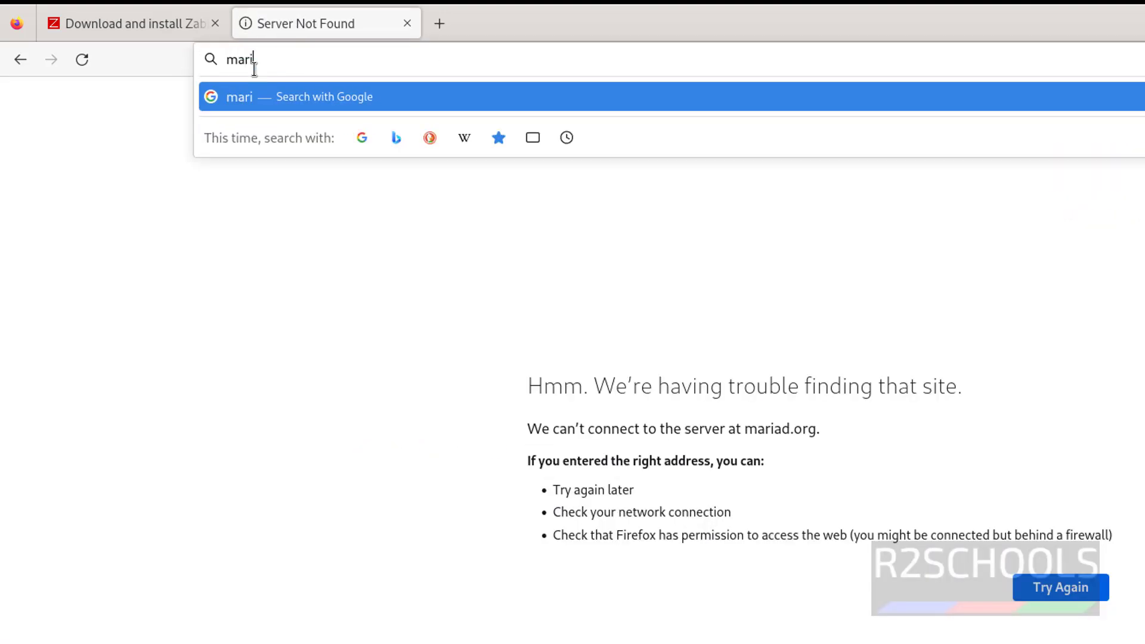
text(adb)
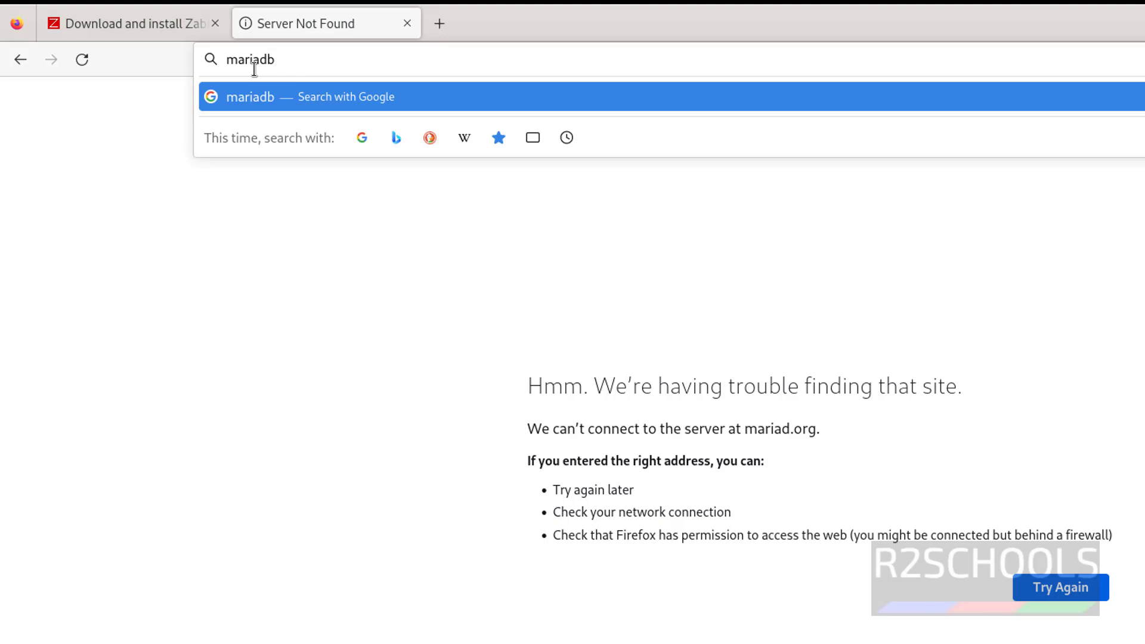
text(.org)
key(Return)
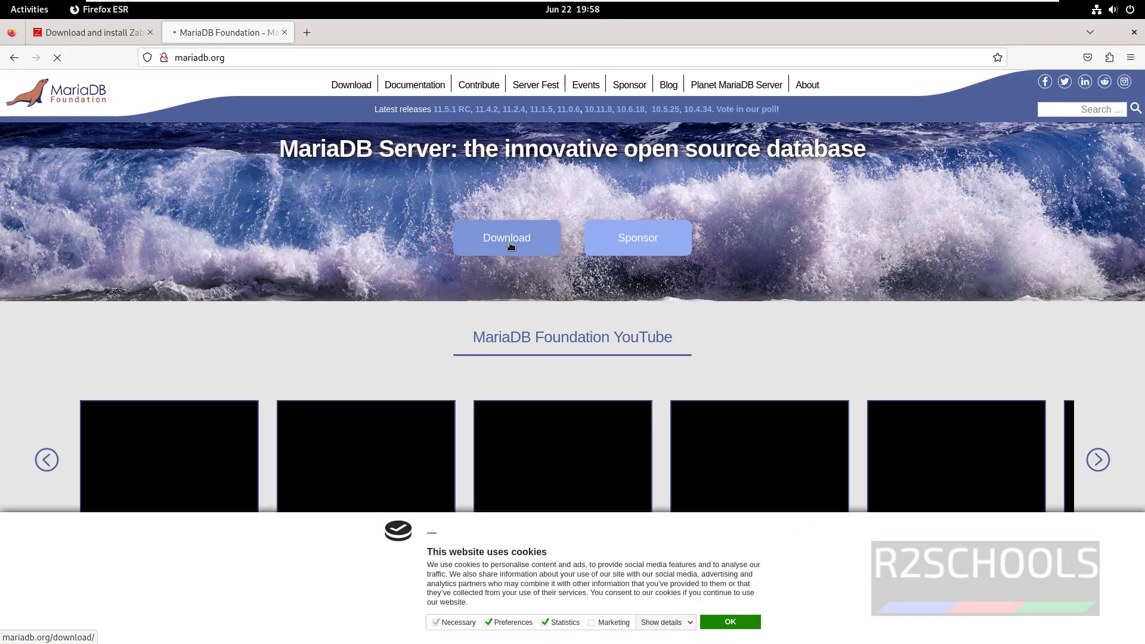
Go to MariaDB Server Repositories and choose Debian 12 "Bookworm" as the distribution
click(511, 246)
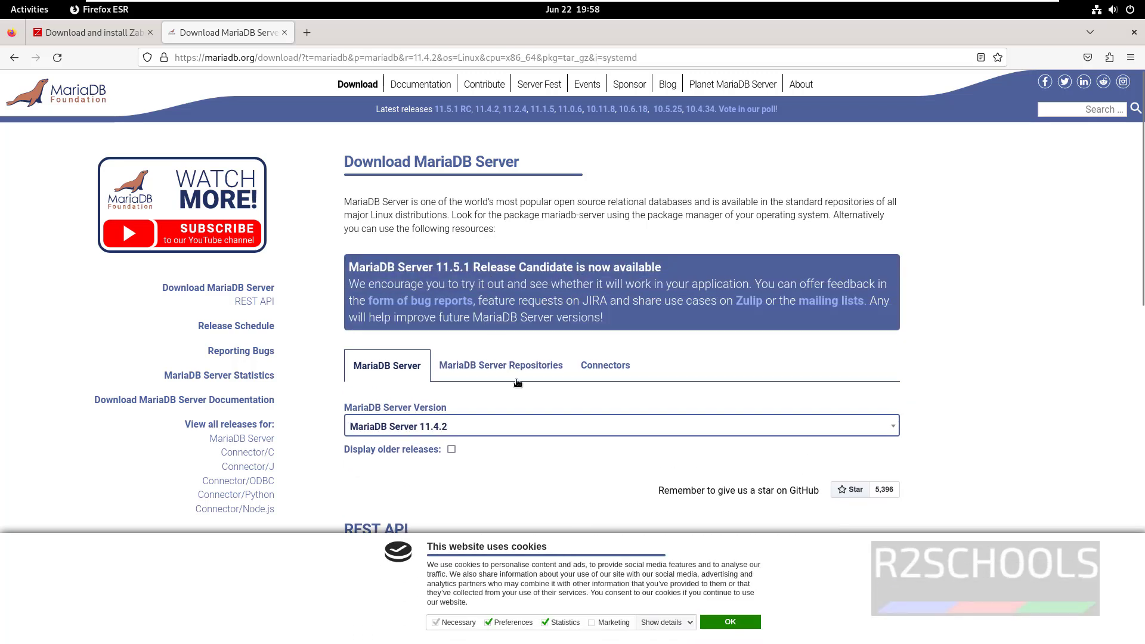
click(517, 380)
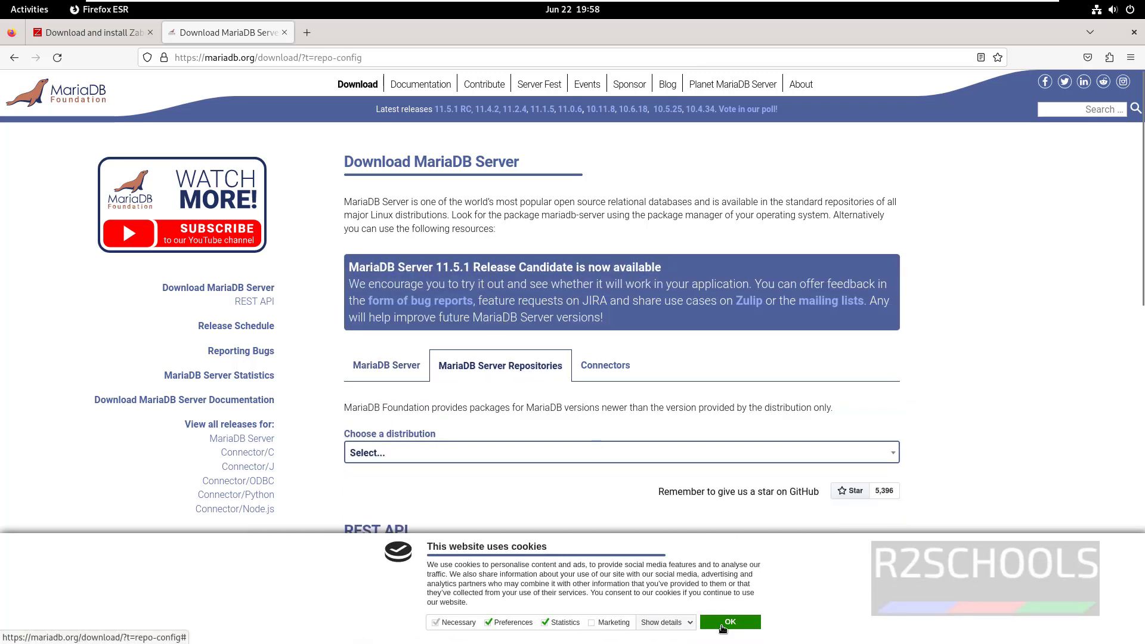
click(722, 622)
click(465, 454)
click(435, 499)
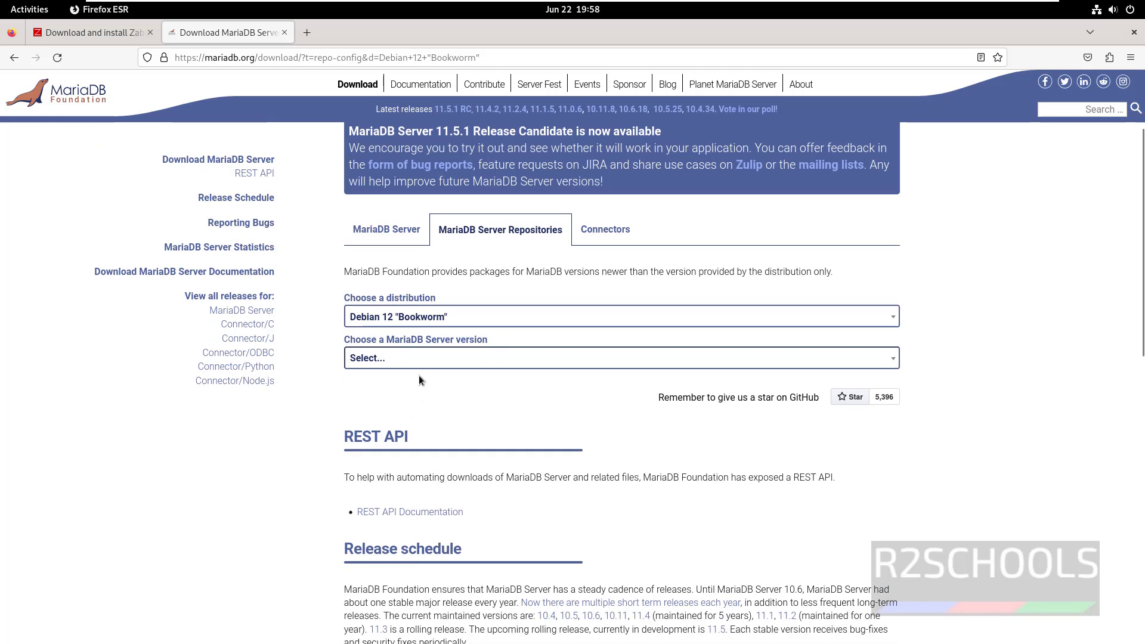
Choose MariaDB version 11.0 and select the apt-get install command line
click(421, 363)
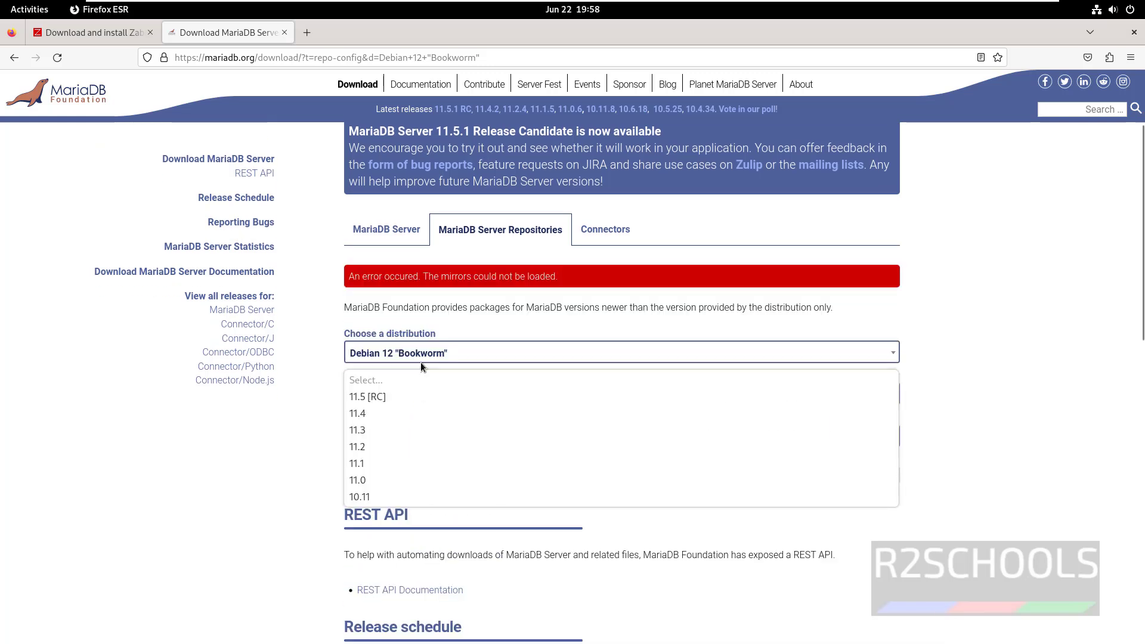
click(380, 481)
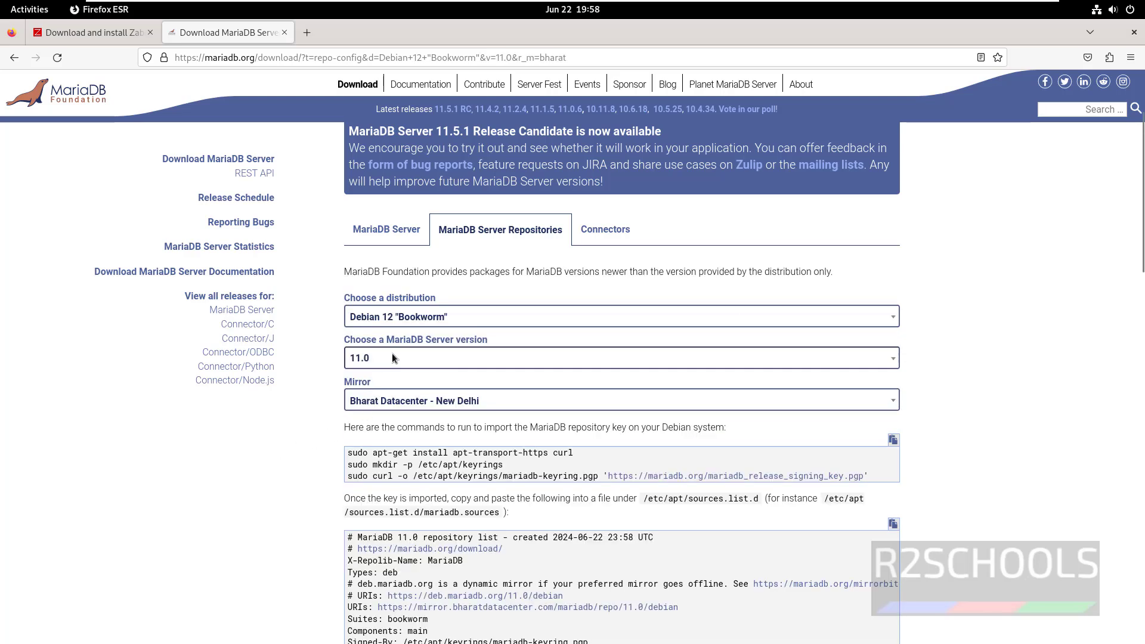
click(393, 358)
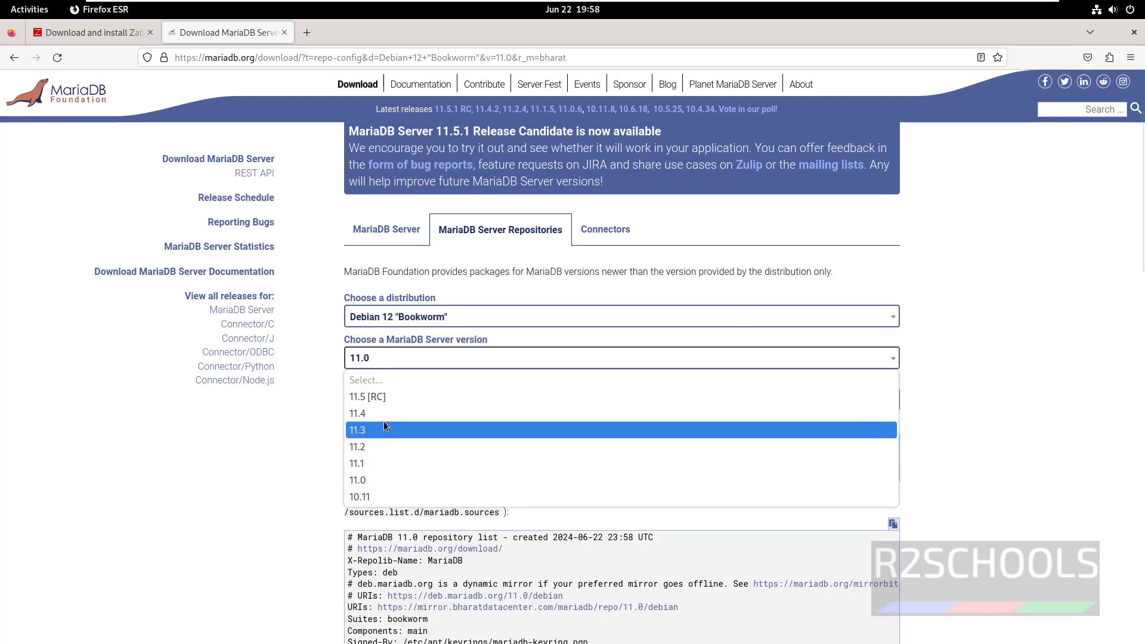
click(295, 470)
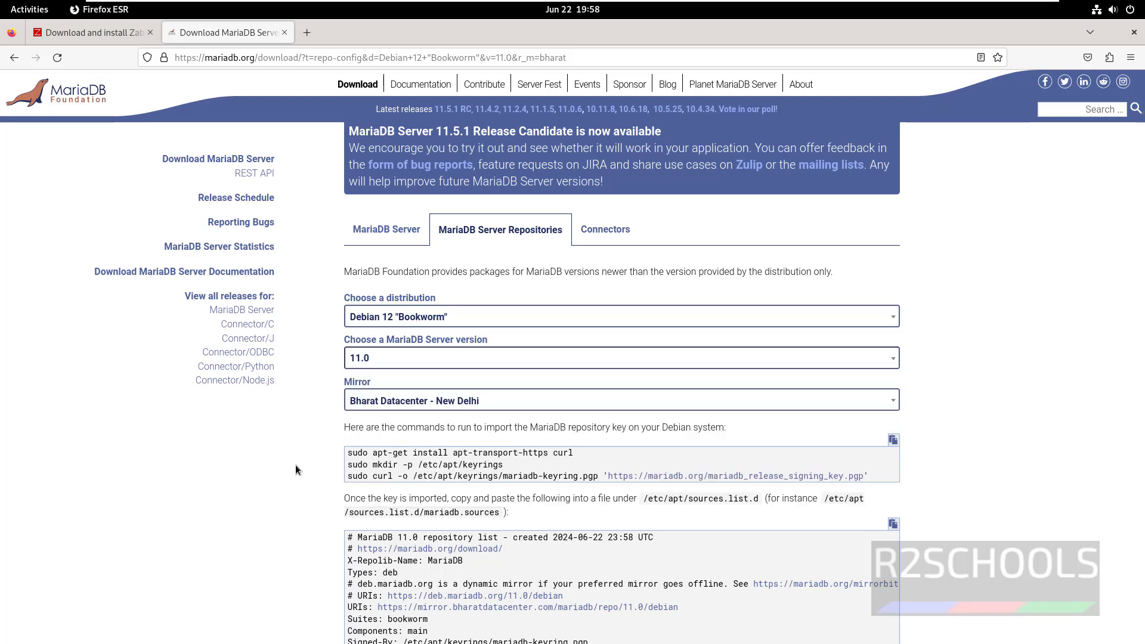
click(385, 355)
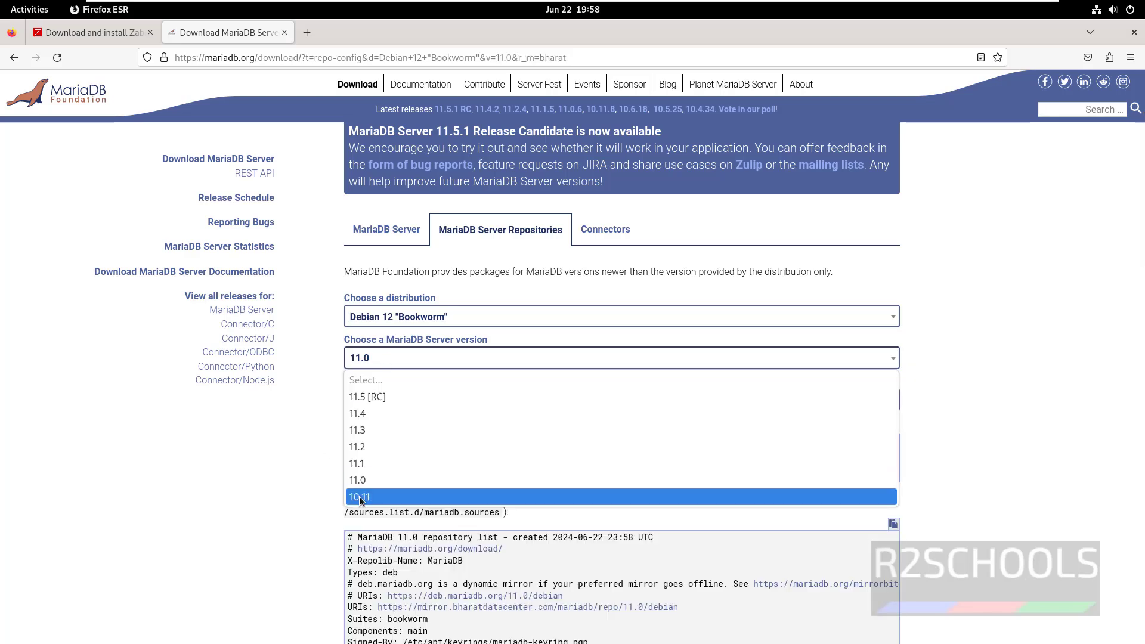
click(228, 498)
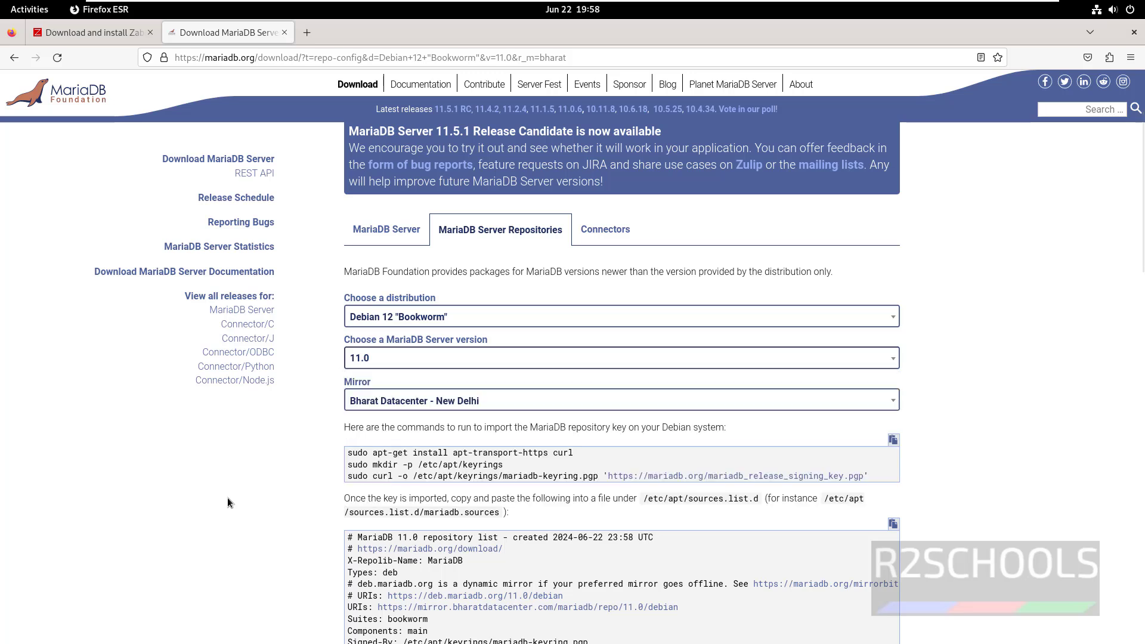
drag(574, 453, 347, 453)
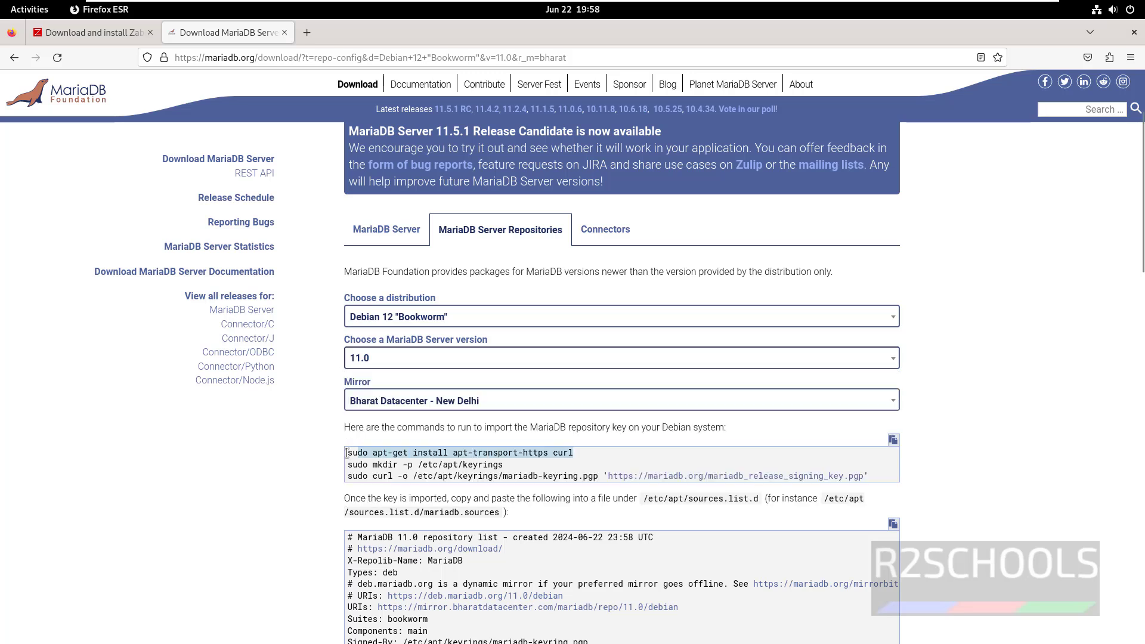
Run the copied apt-get command in the terminal to install apt-transport-https and curl, confirming with y
right_click(394, 454)
click(414, 466)
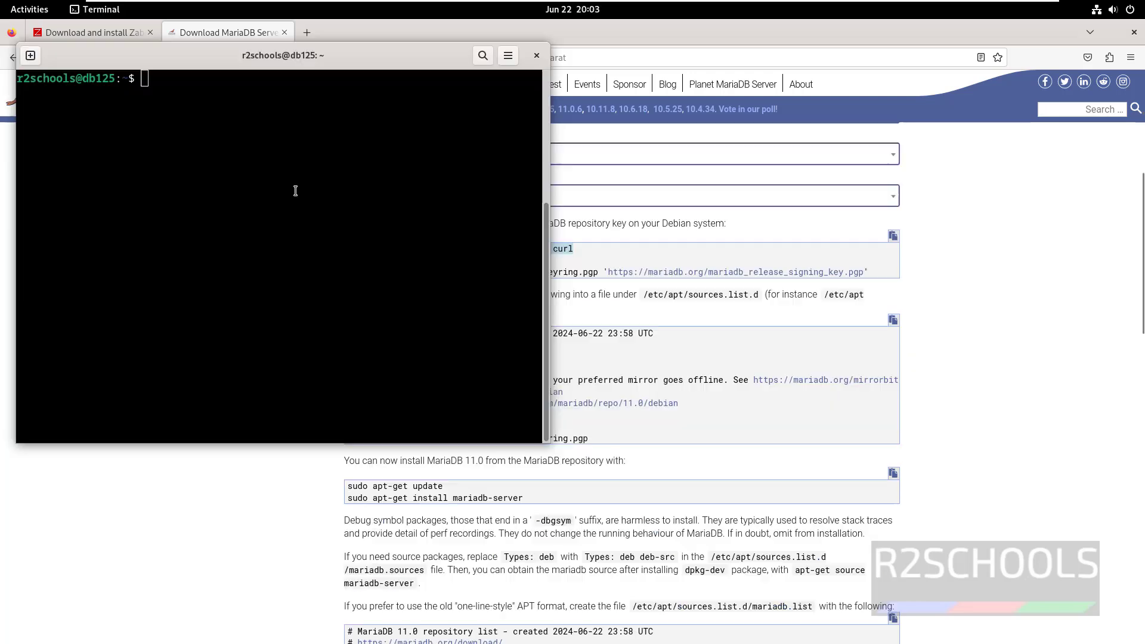
right_click(295, 191)
click(298, 206)
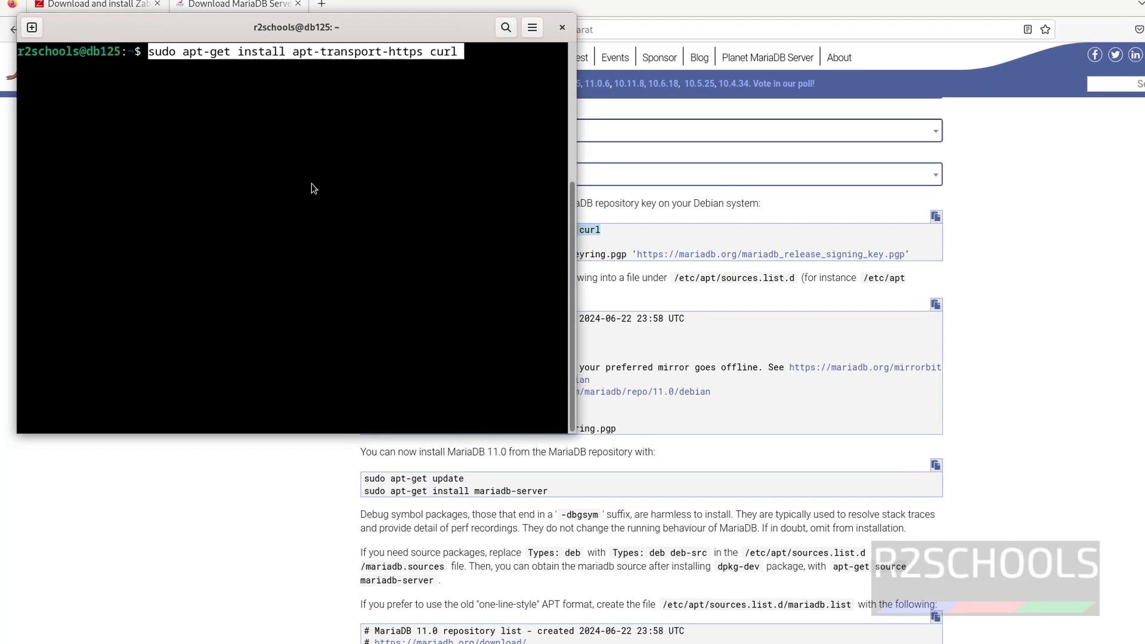
key(Return)
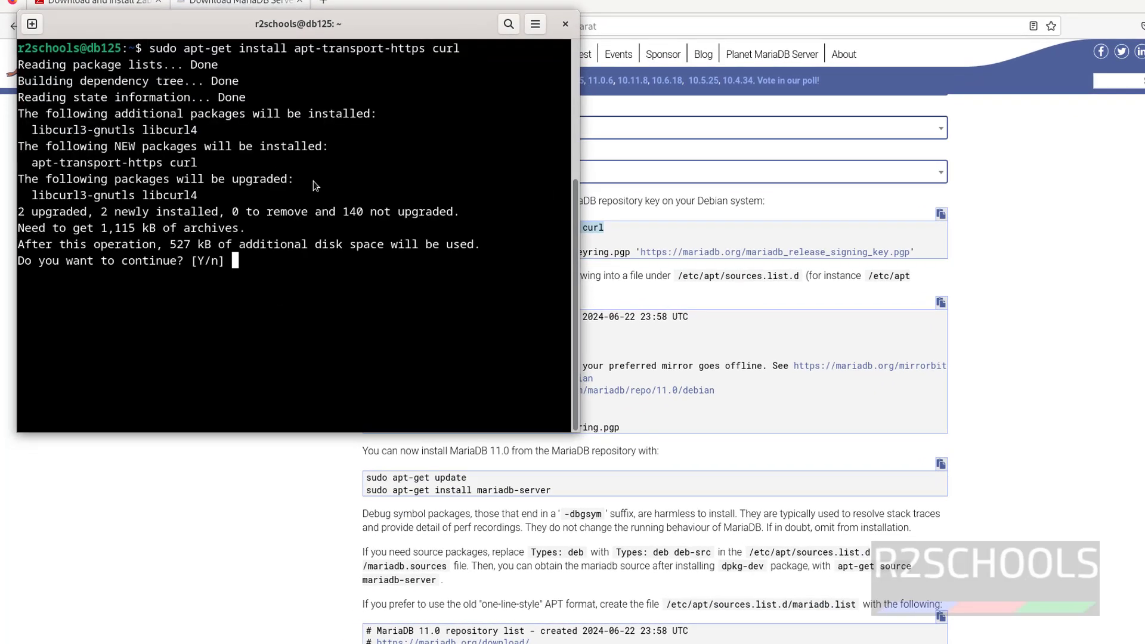
text(y)
key(Return)
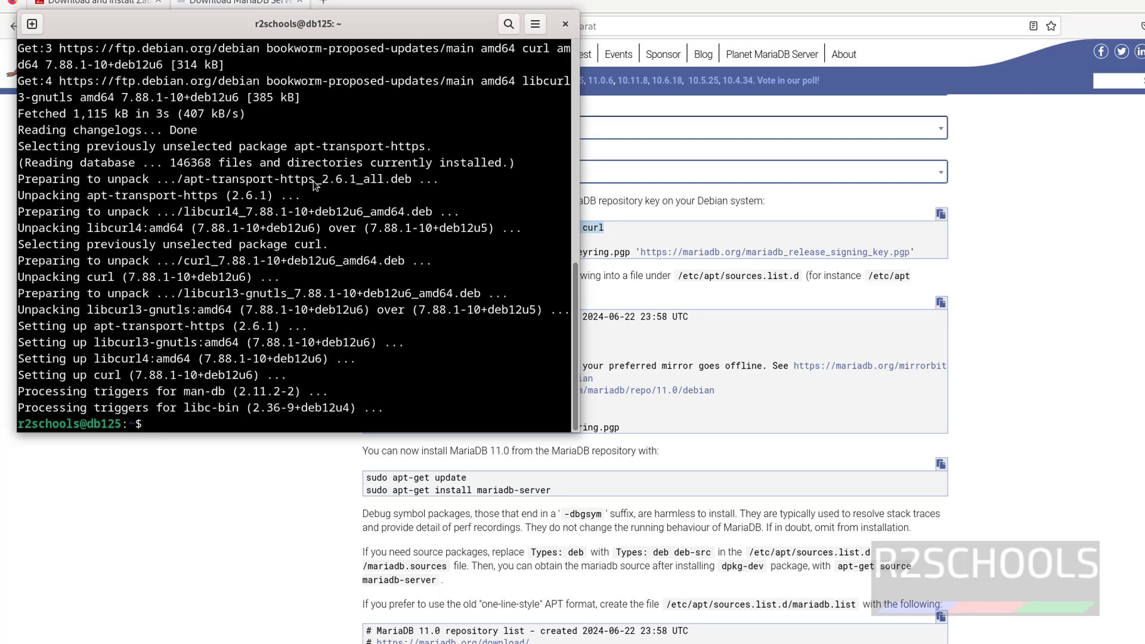
click(1008, 238)
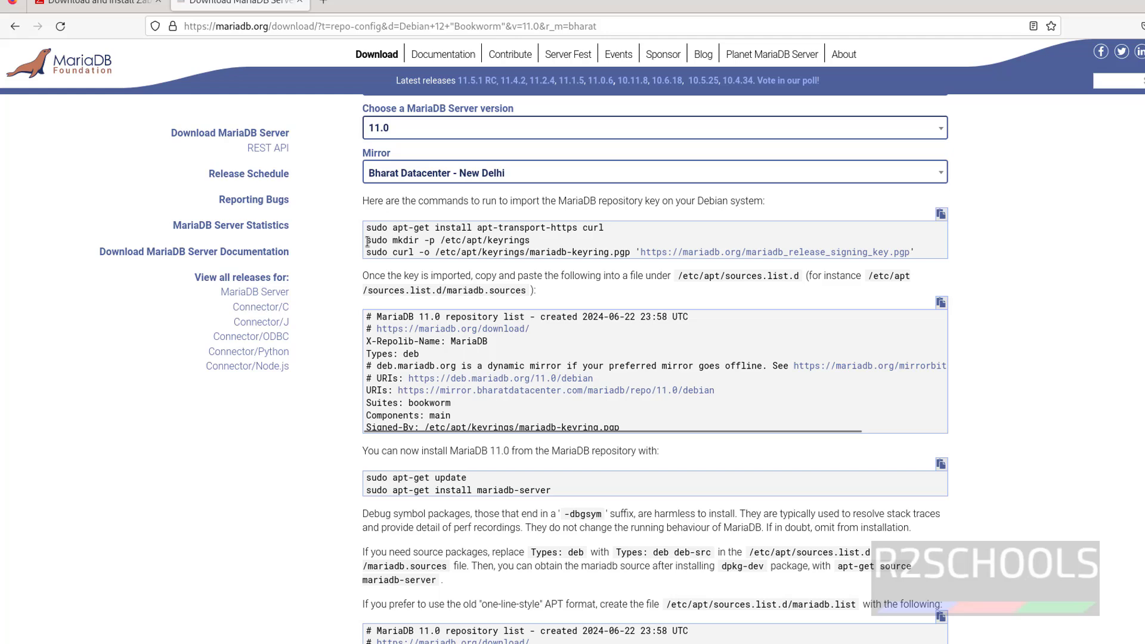
Run the copied curl command to save the MariaDB signing key to /etc/apt/keyrings/mariadb-keyring.pgp
drag(368, 241, 529, 241)
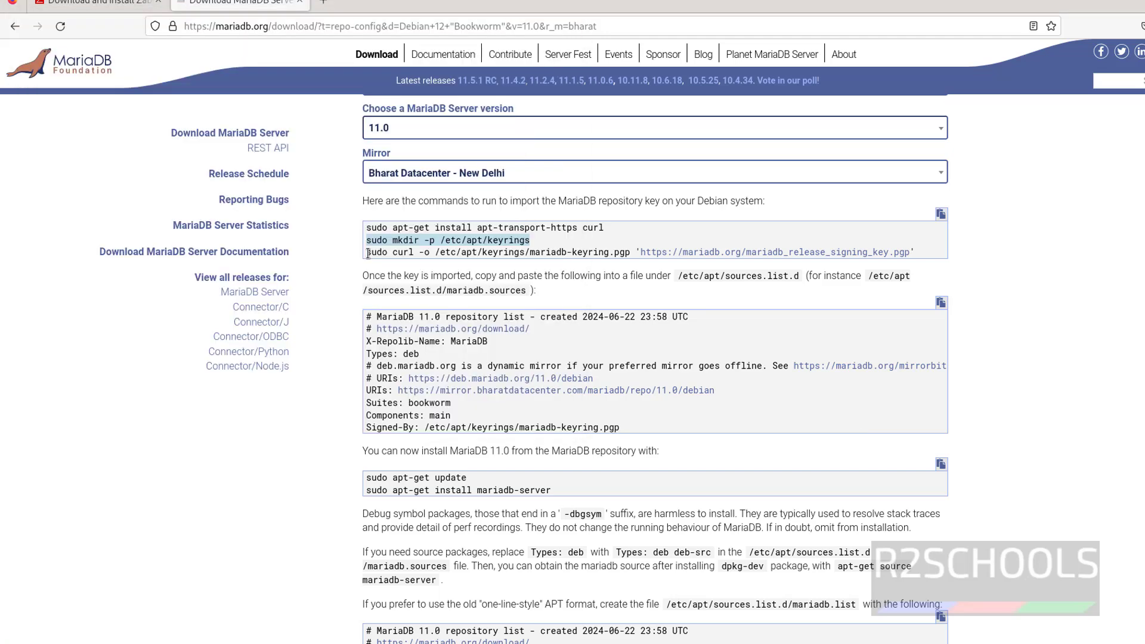
drag(368, 254, 914, 255)
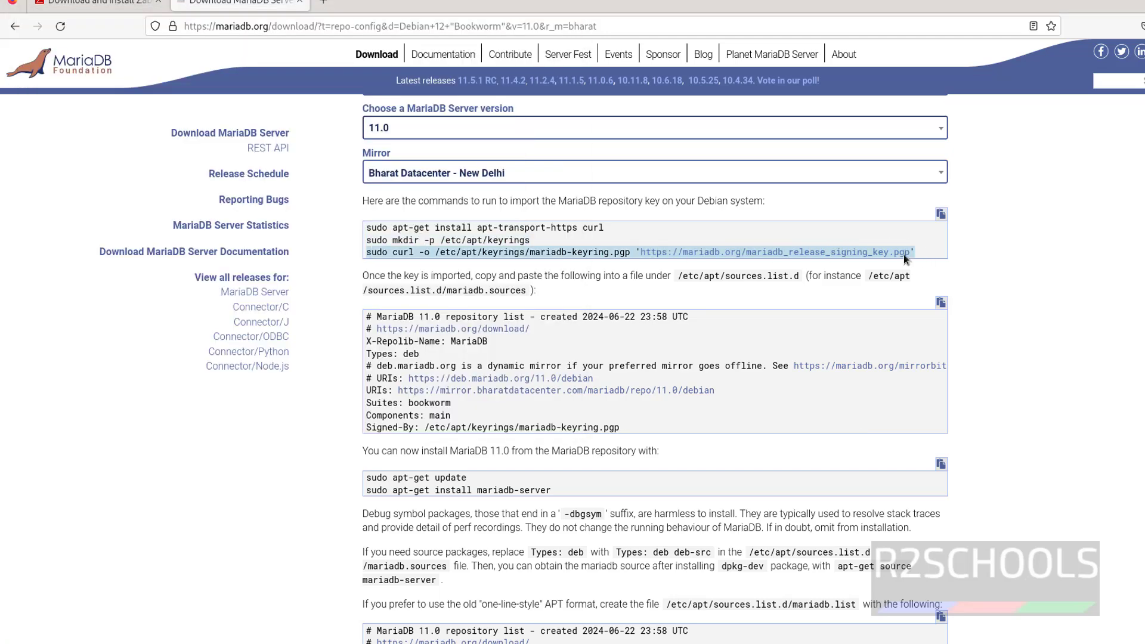
right_click(635, 249)
click(656, 261)
key(alt+Tab)
right_click(412, 212)
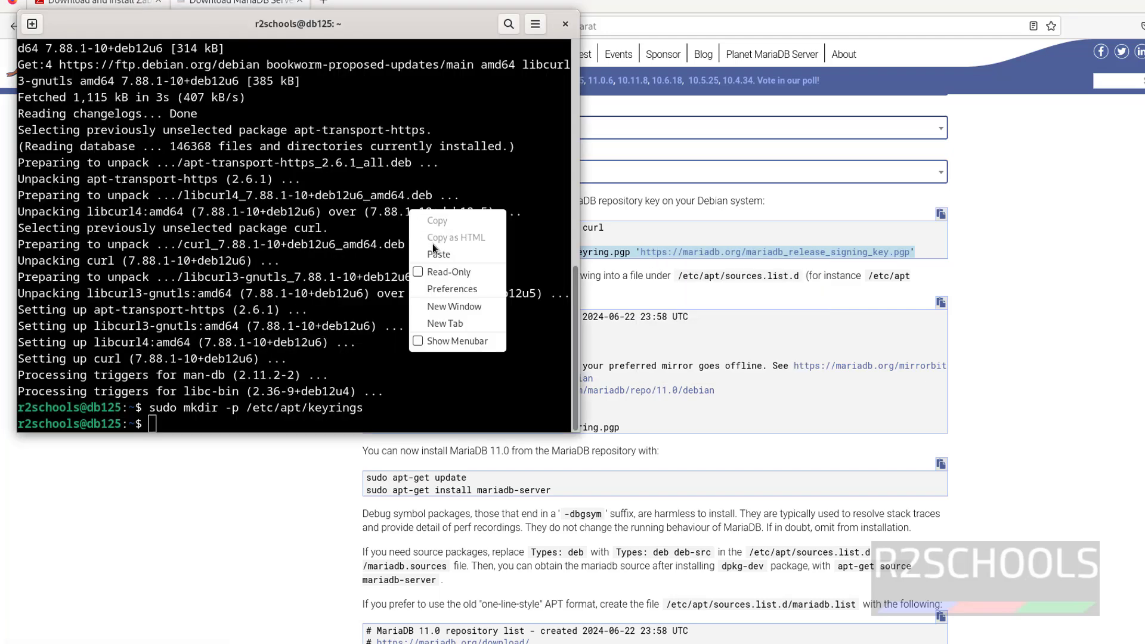
click(435, 253)
key(Return)
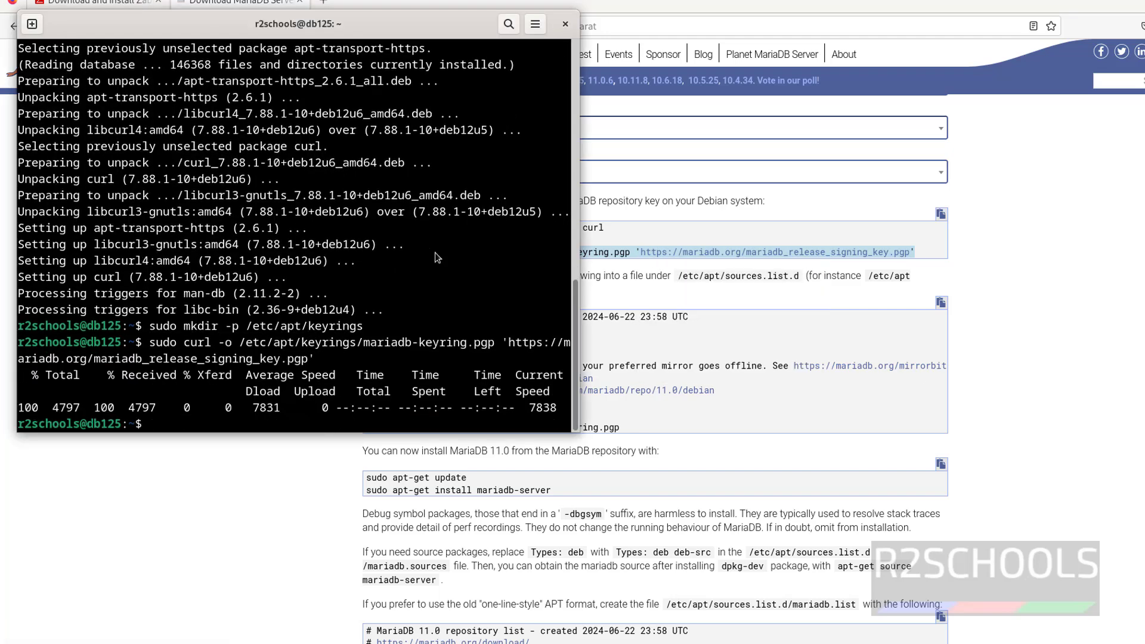
key(ctrl+l)
key(alt+Tab)
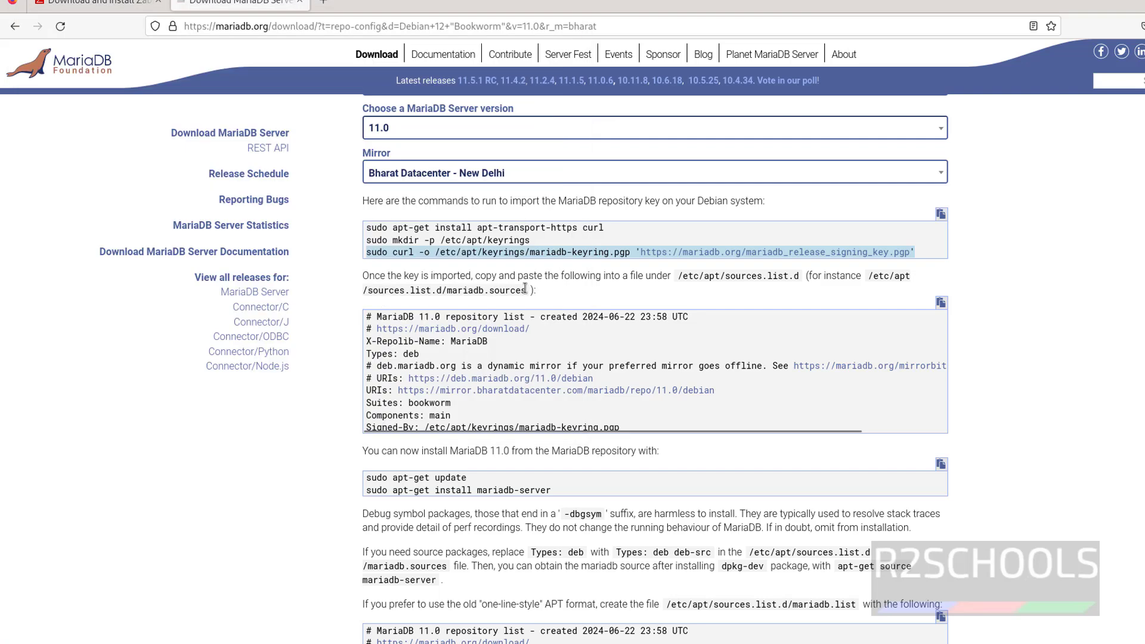
Open /etc/apt/sources.list.d/mariadb.sources in vi with sudo, using the path copied from the page
drag(866, 276, 528, 291)
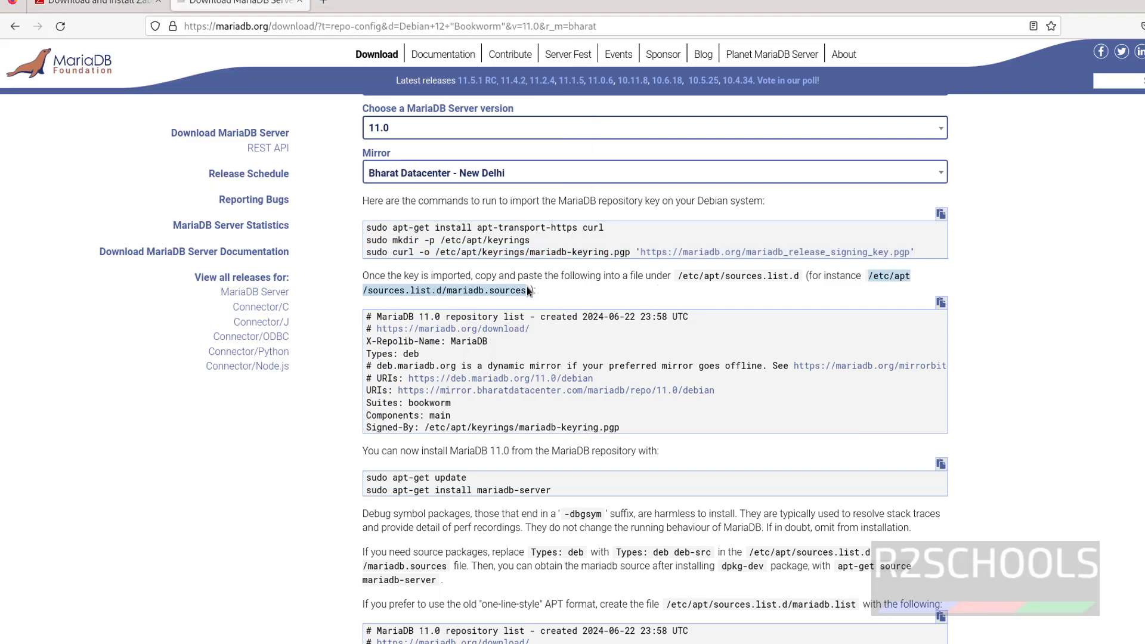
right_click(467, 284)
click(481, 292)
key(alt+Tab)
text(sudo )
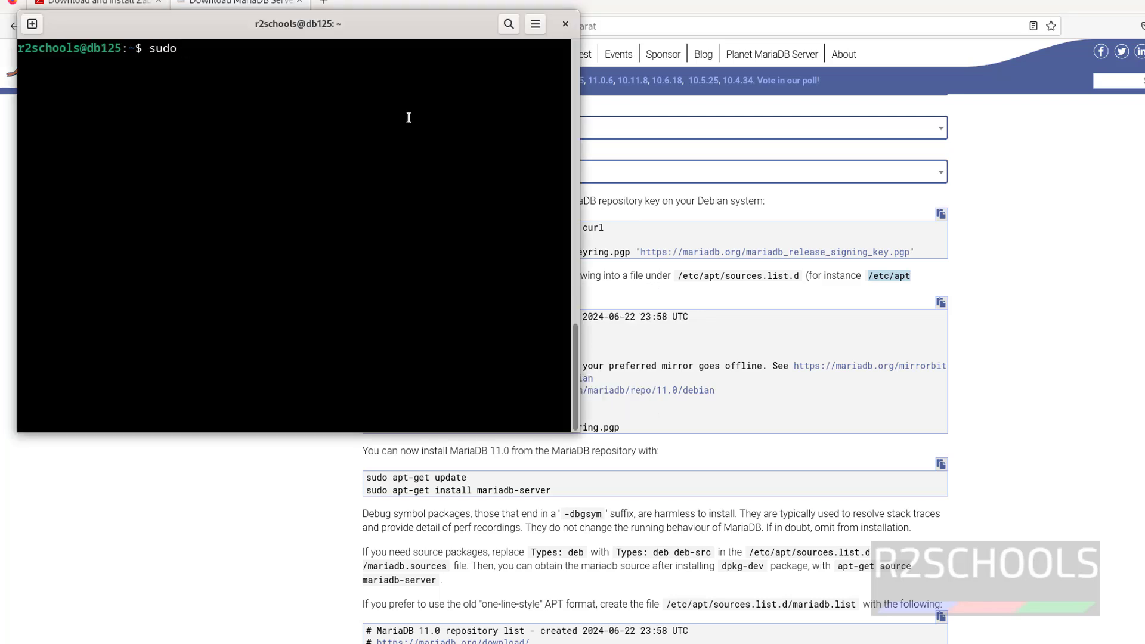
text(vi)
right_click(331, 69)
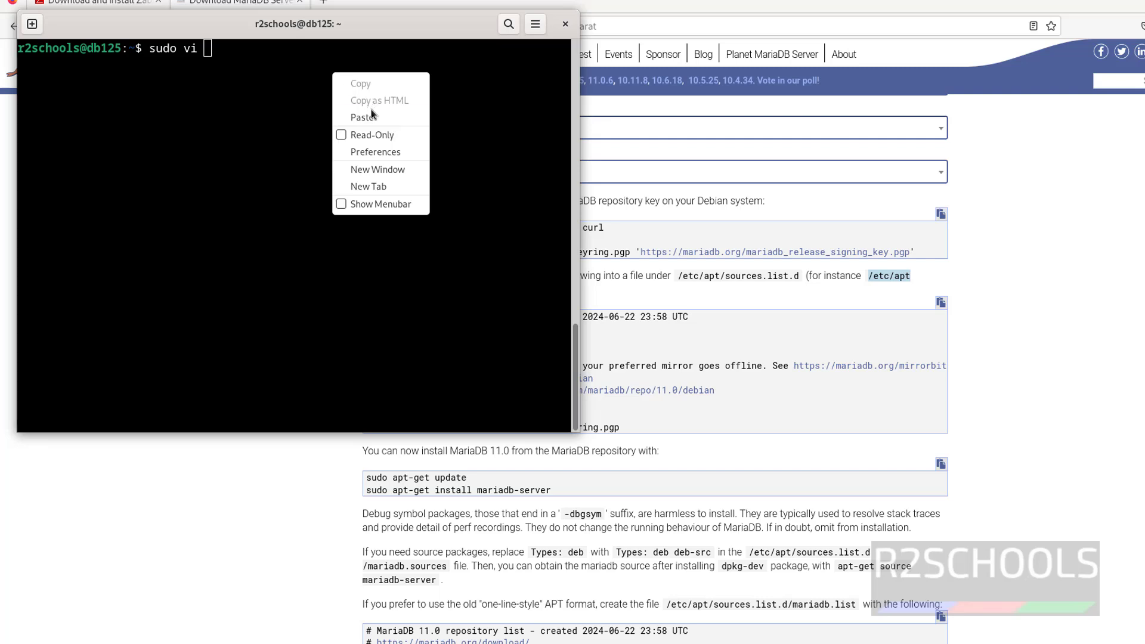
click(371, 115)
key(Return)
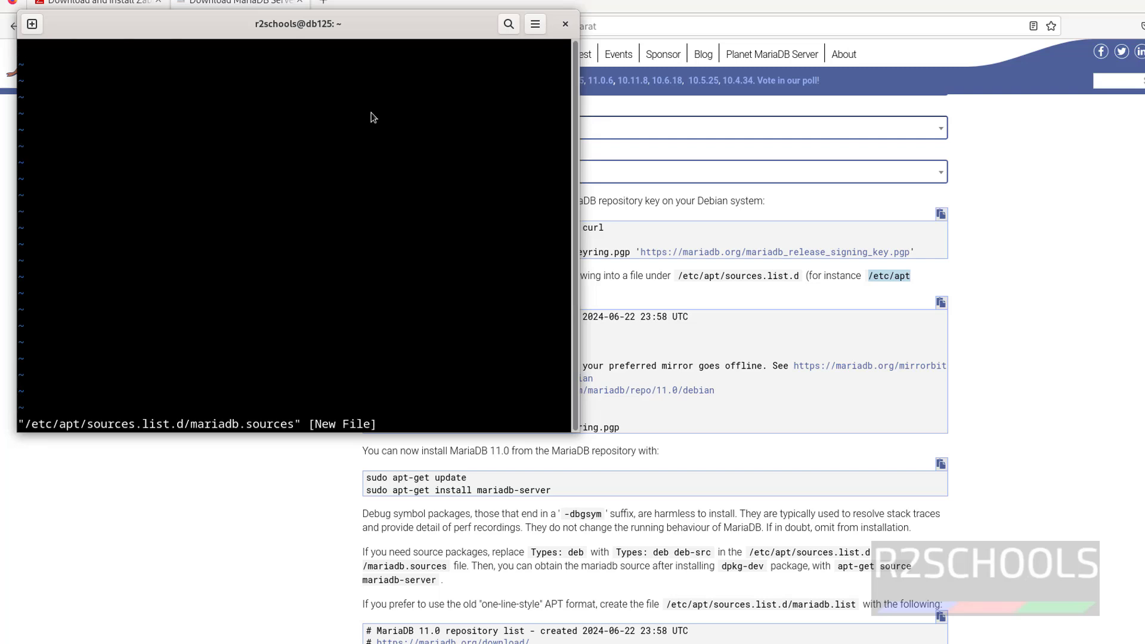
key(alt+Tab)
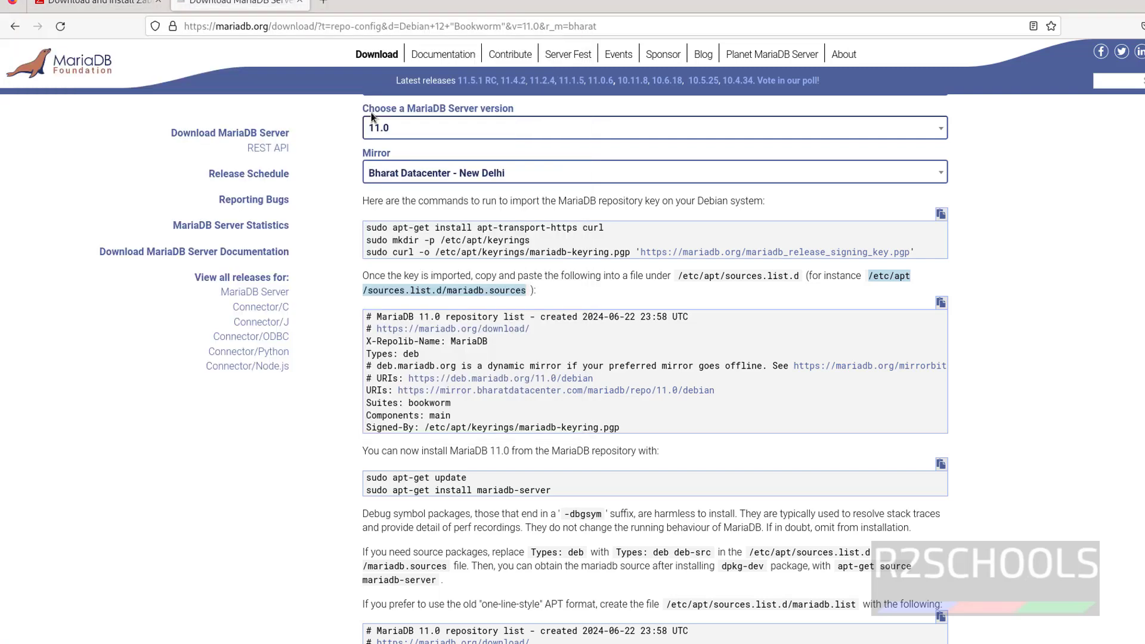
Paste the MariaDB 11.0 repository block into mariadb.sources and save it with :wq!
drag(366, 317, 629, 437)
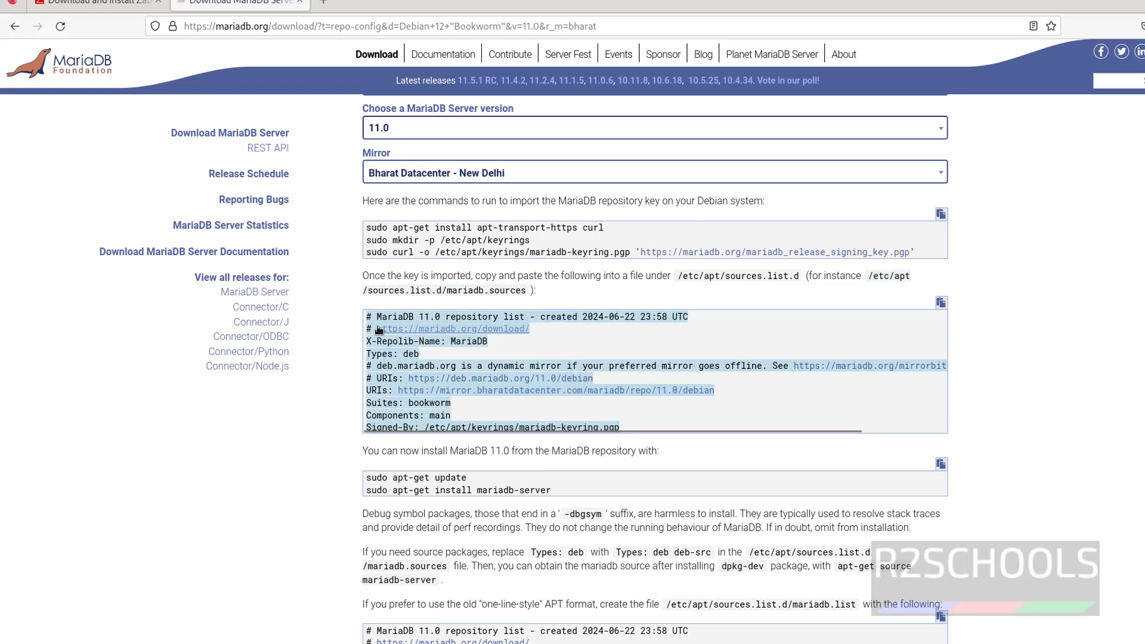
right_click(409, 328)
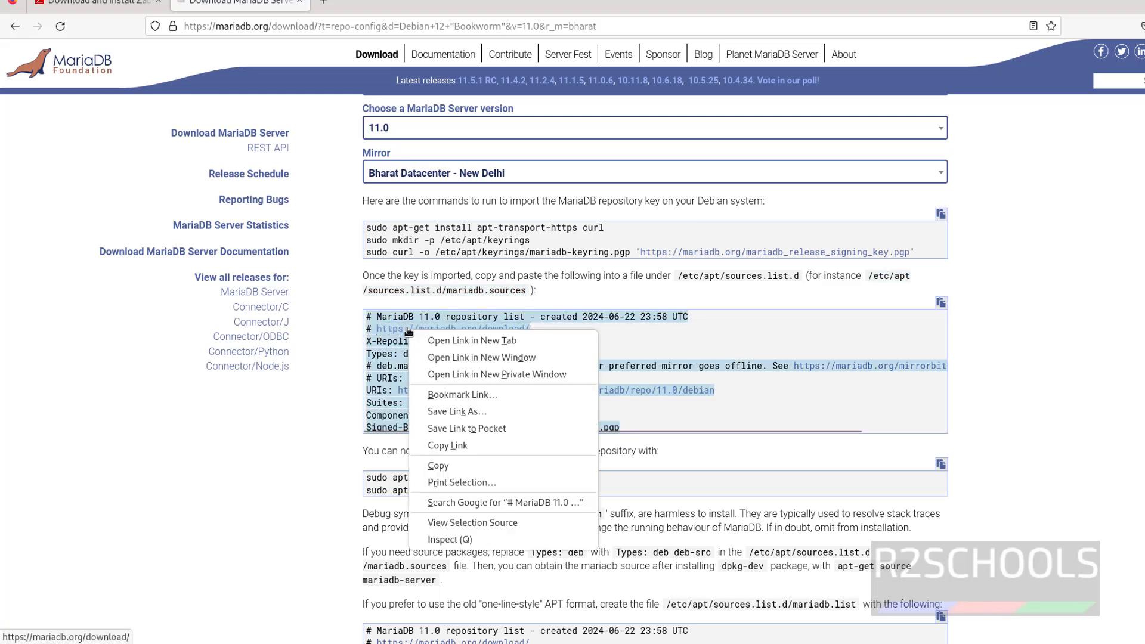
click(439, 465)
key(alt+Tab)
right_click(278, 168)
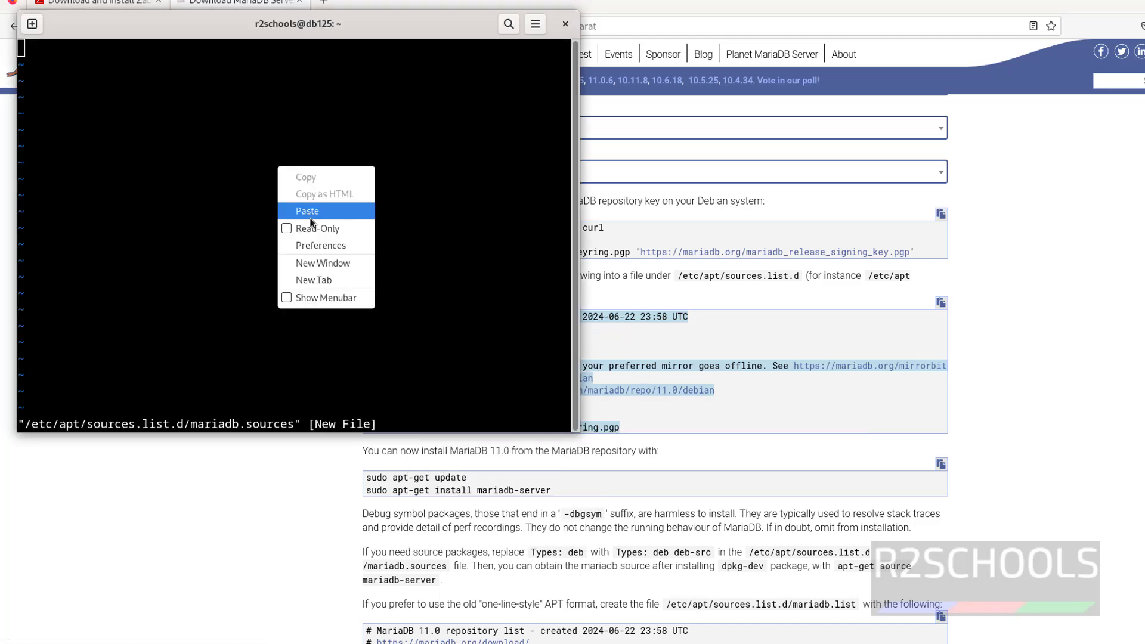
click(310, 212)
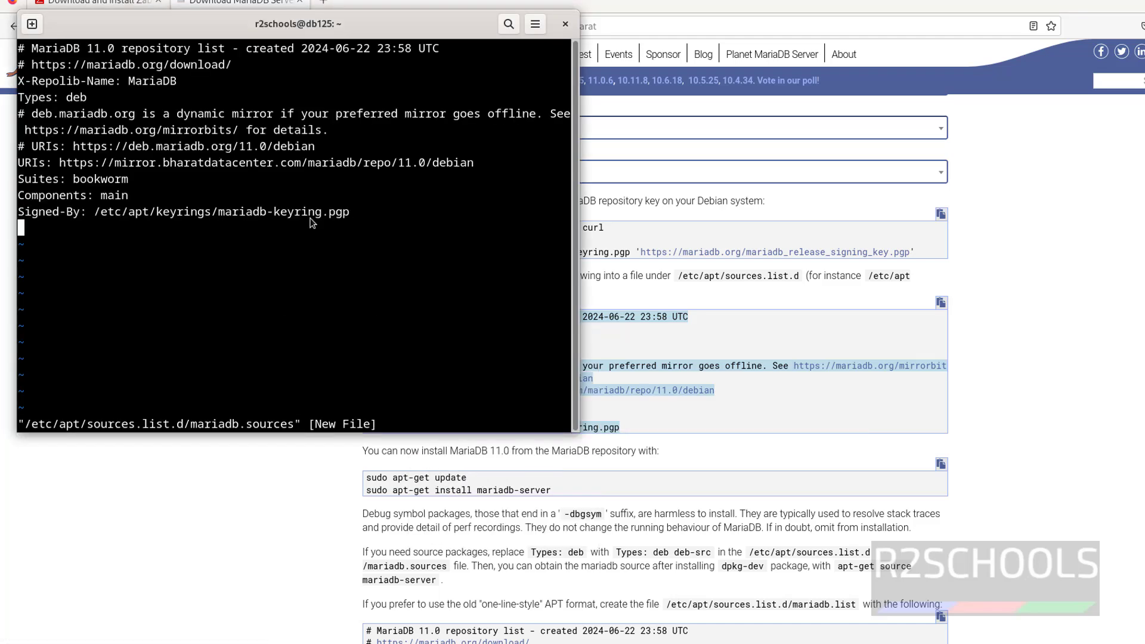
text(:wq!)
key(Return)
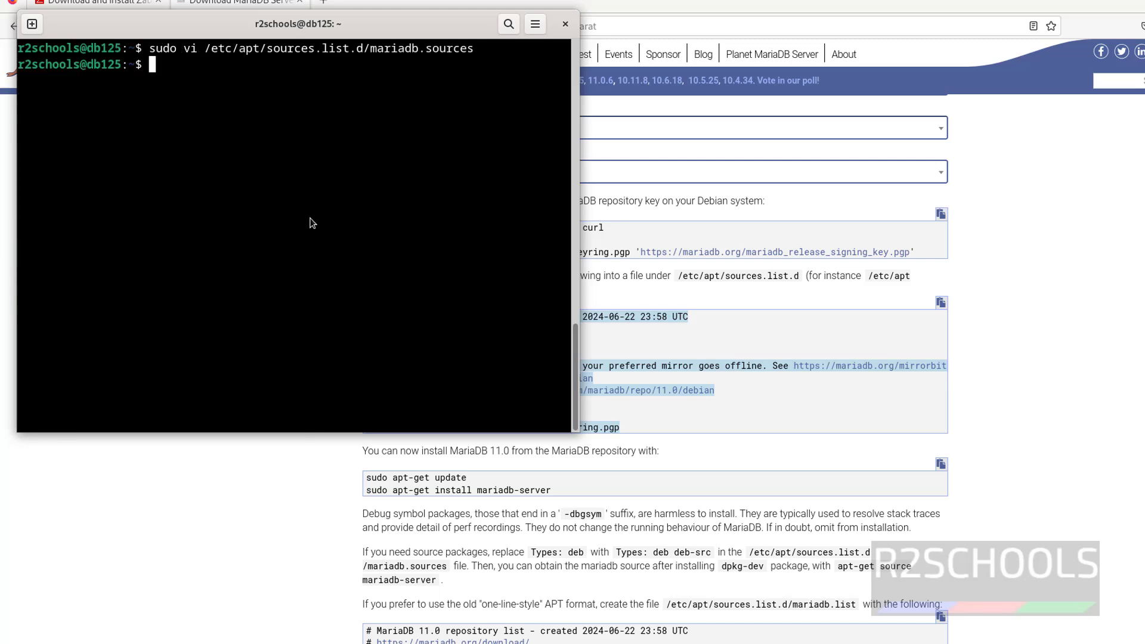
key(alt+Tab)
scroll(331, 259, down, 3)
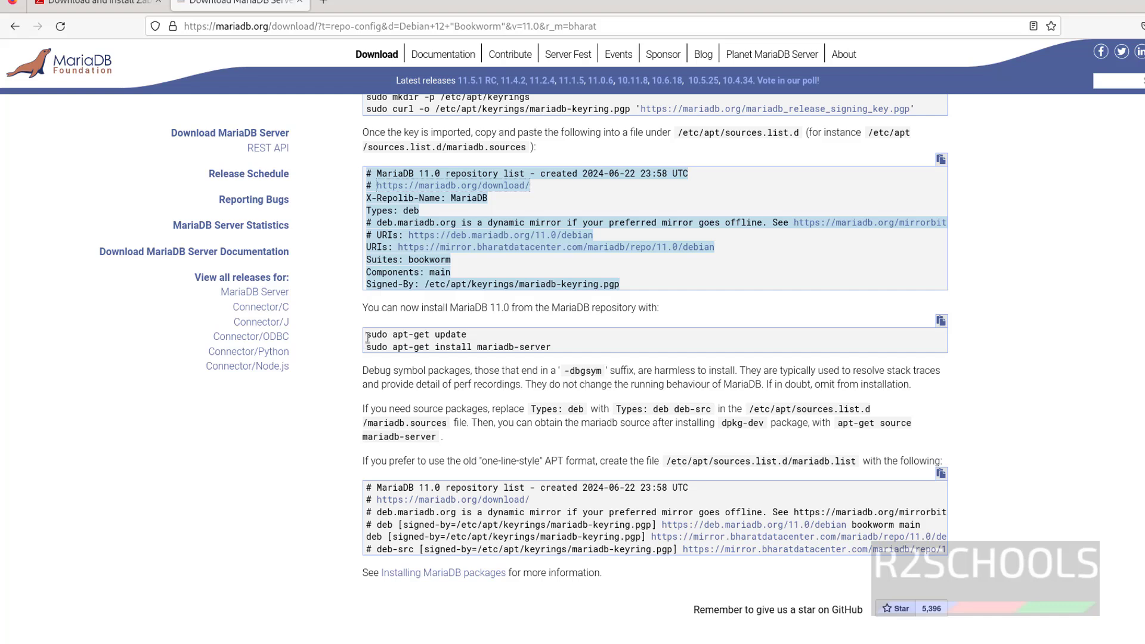
drag(363, 337, 469, 336)
Refresh the package lists by running the copied sudo apt-get update command
right_click(469, 337)
click(478, 344)
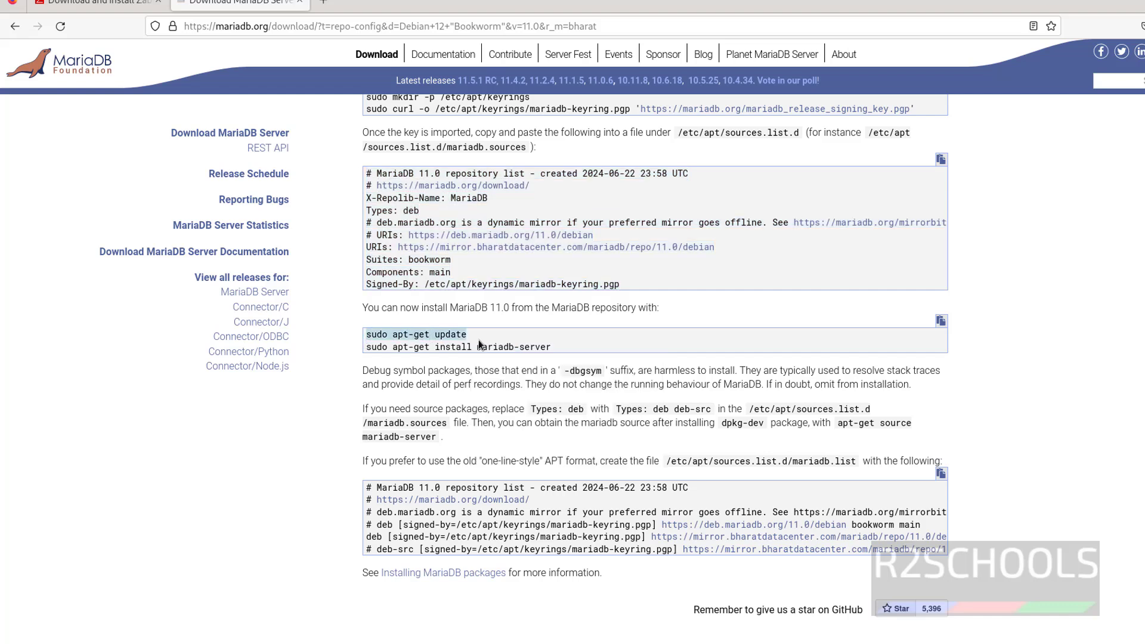
key(alt+Tab)
right_click(371, 175)
click(398, 218)
key(Return)
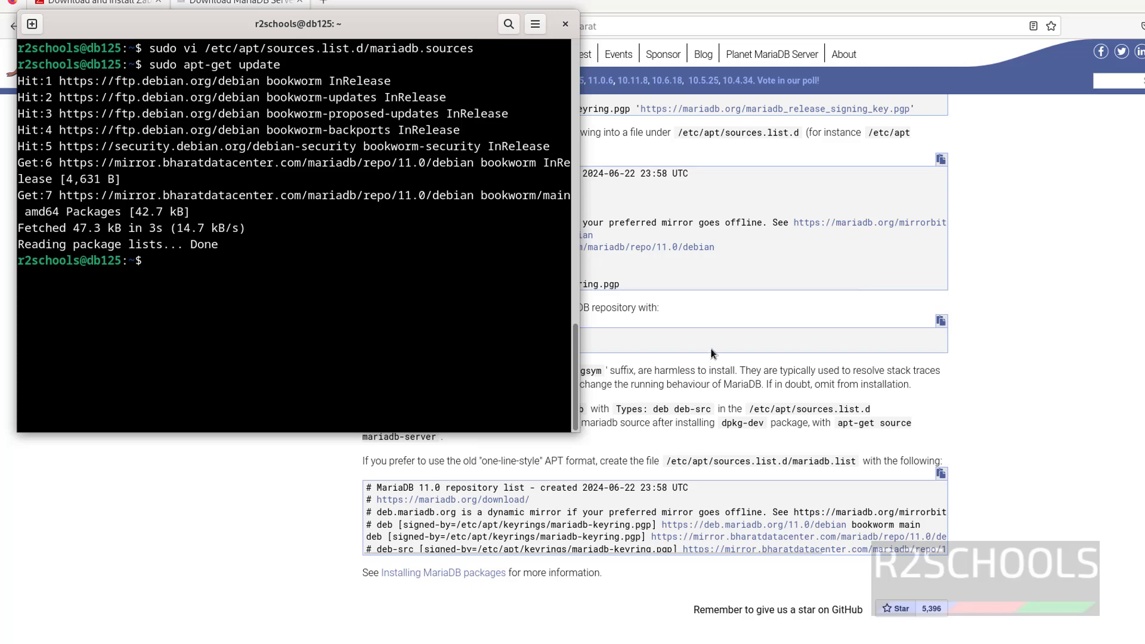
Install mariadb-server 11.0.6, confirming the 26 new packages, then clear the screen
click(695, 396)
scroll(782, 361, up, 6)
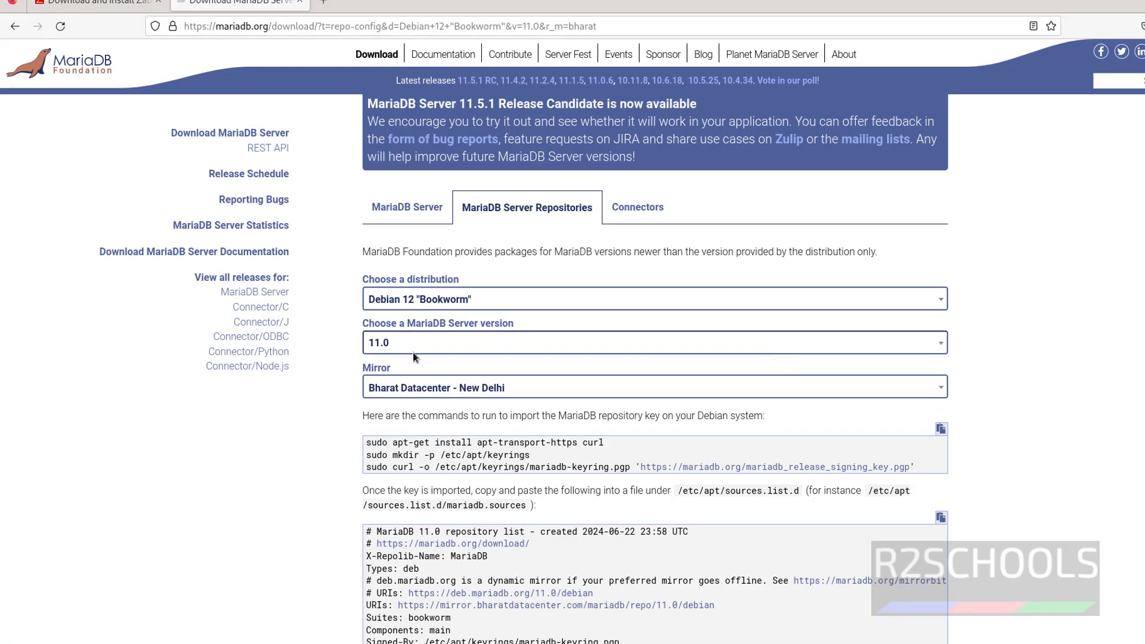
scroll(412, 343, down, 5)
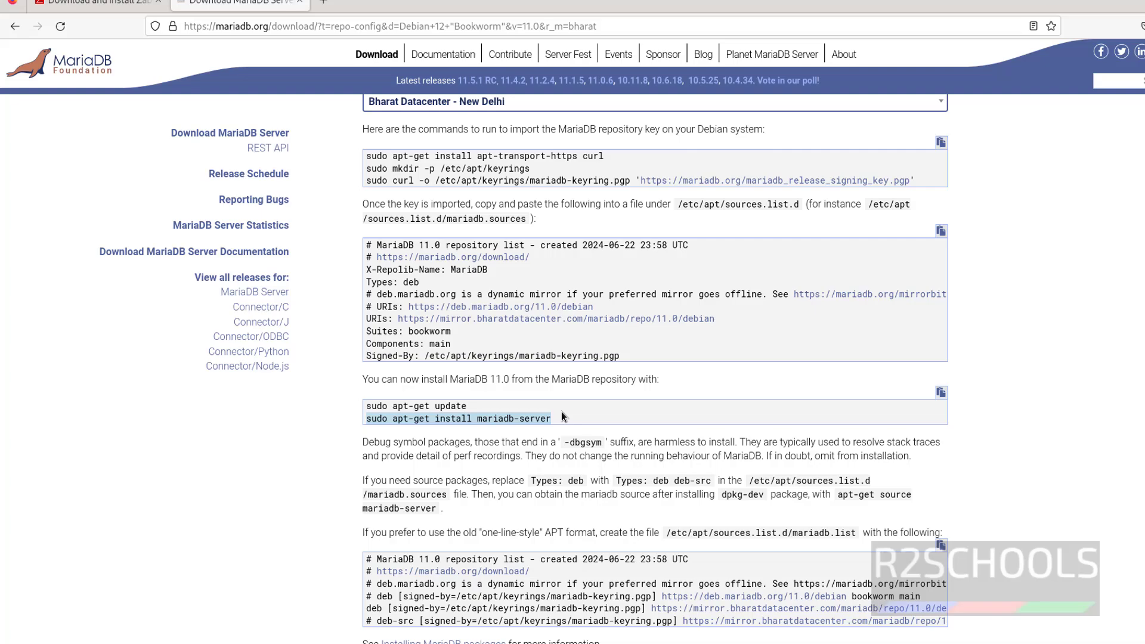
key(alt+Tab)
right_click(386, 209)
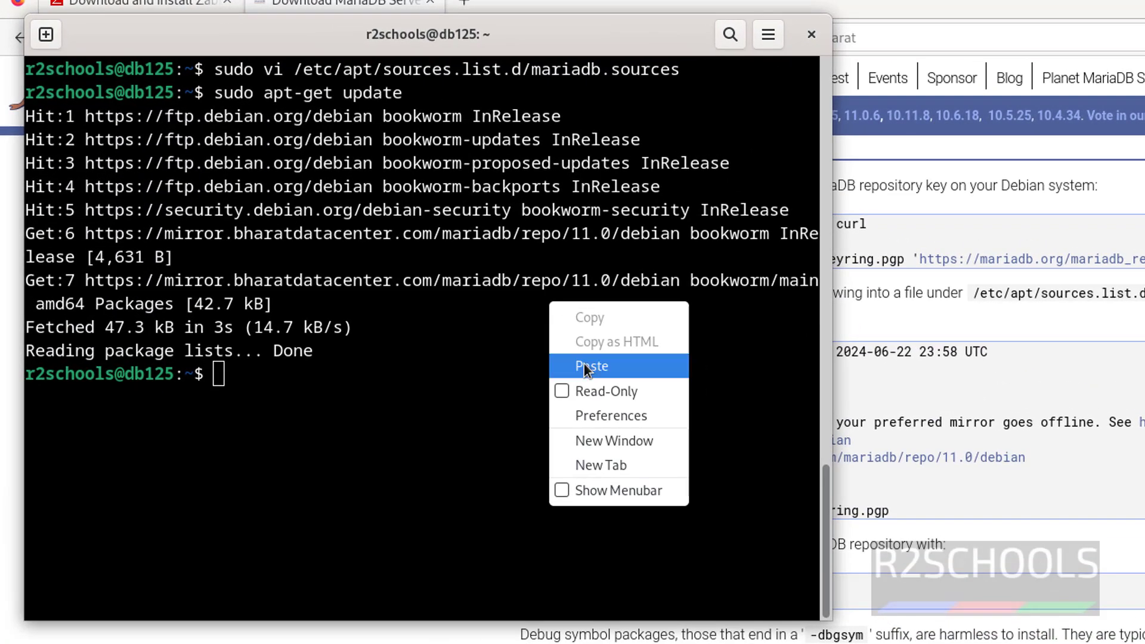
click(585, 365)
key(Return)
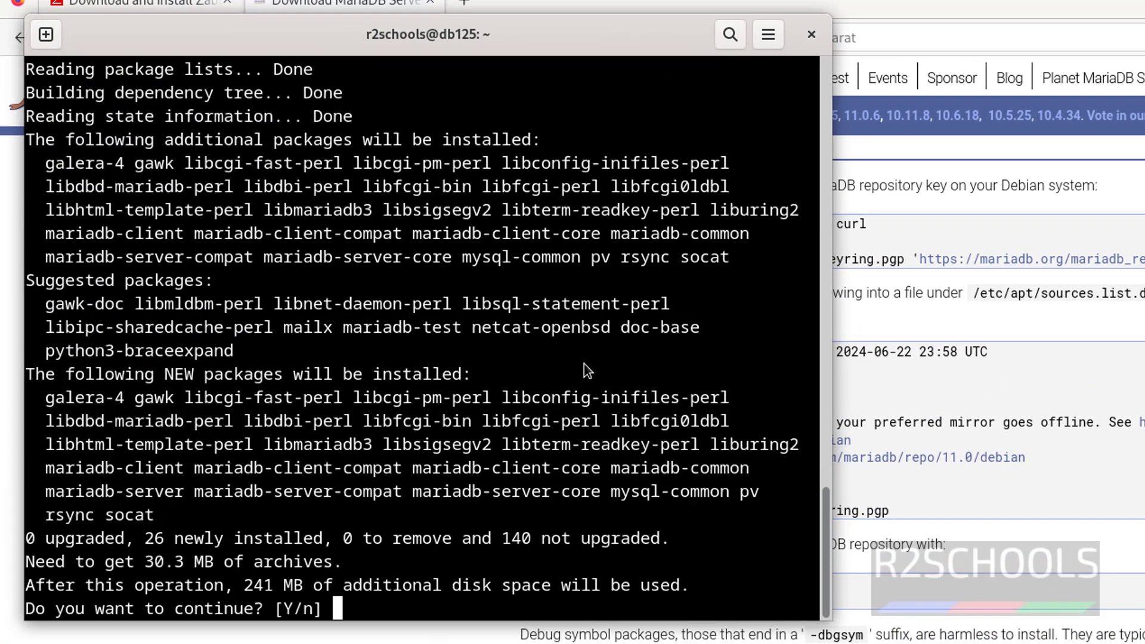
text(y)
key(Return)
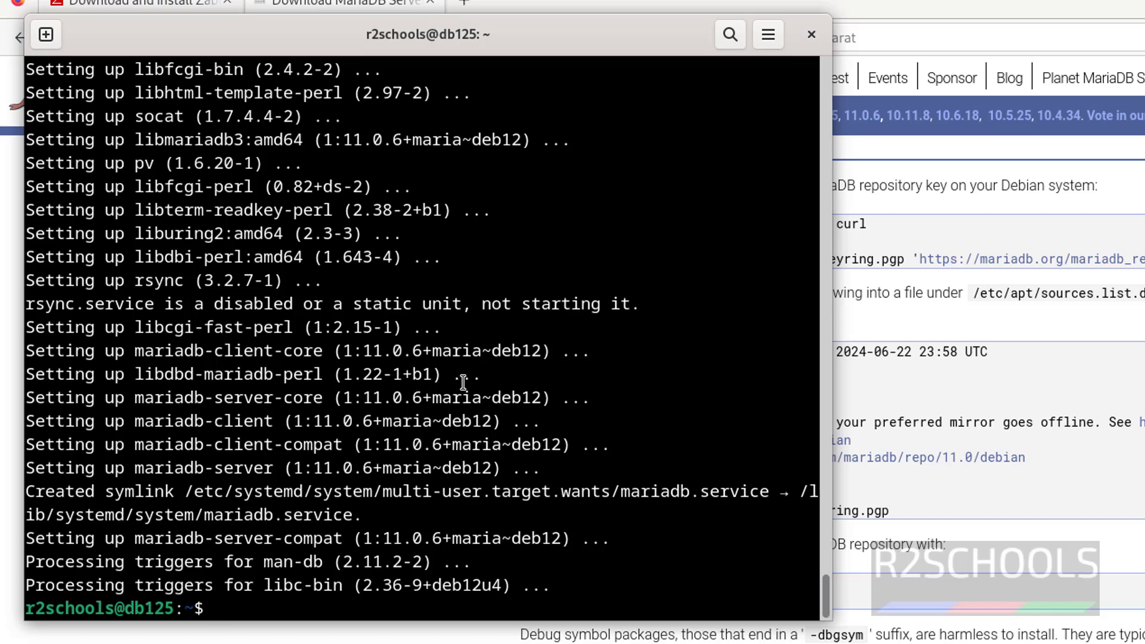
key(ctrl+l)
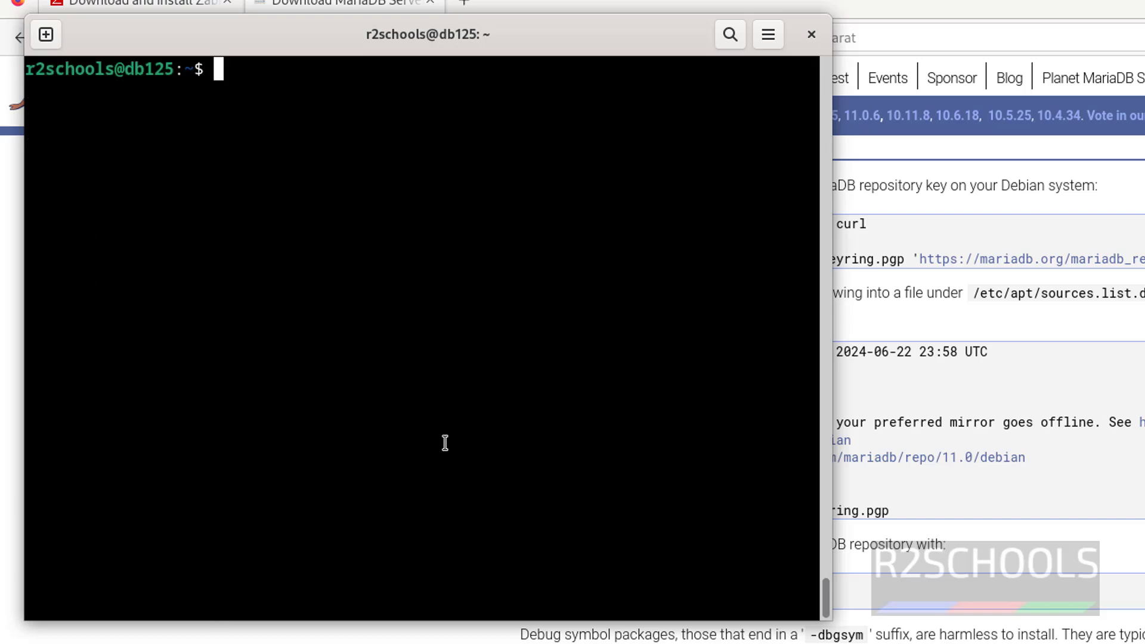
text(sudo systemclt)
key(BackSpace)
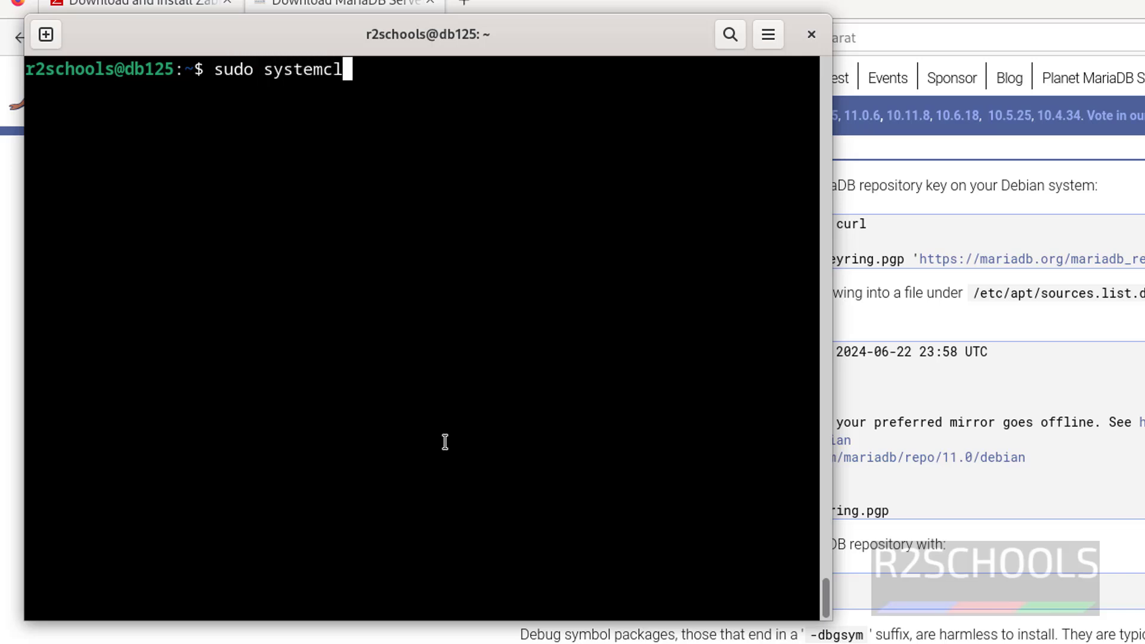
text(l stat)
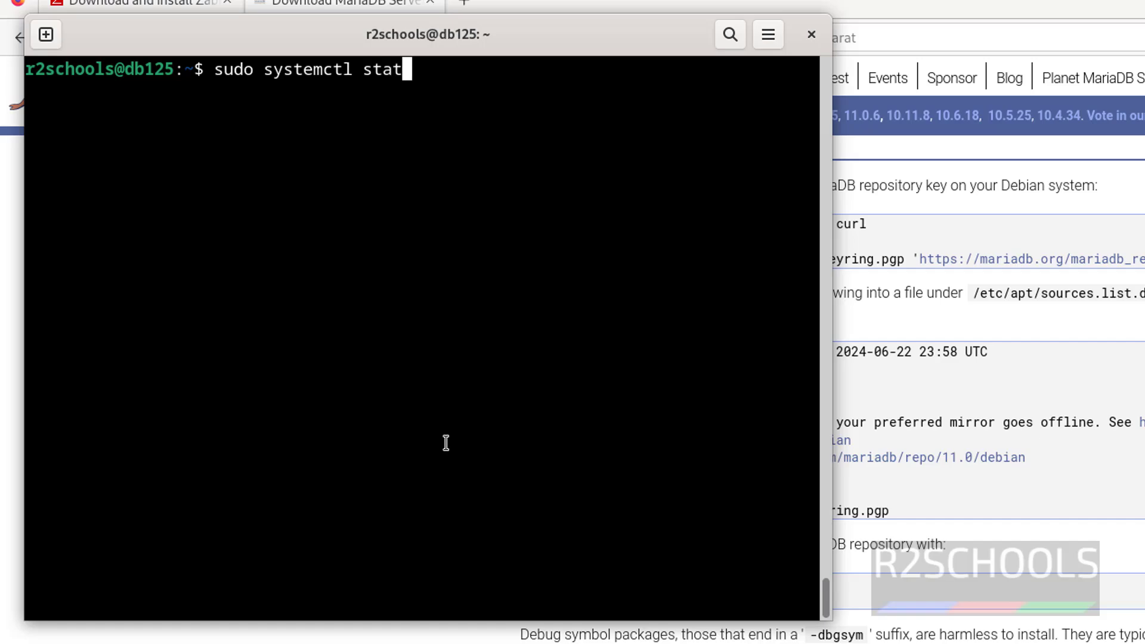
text(us mariadb.service)
key(Return)
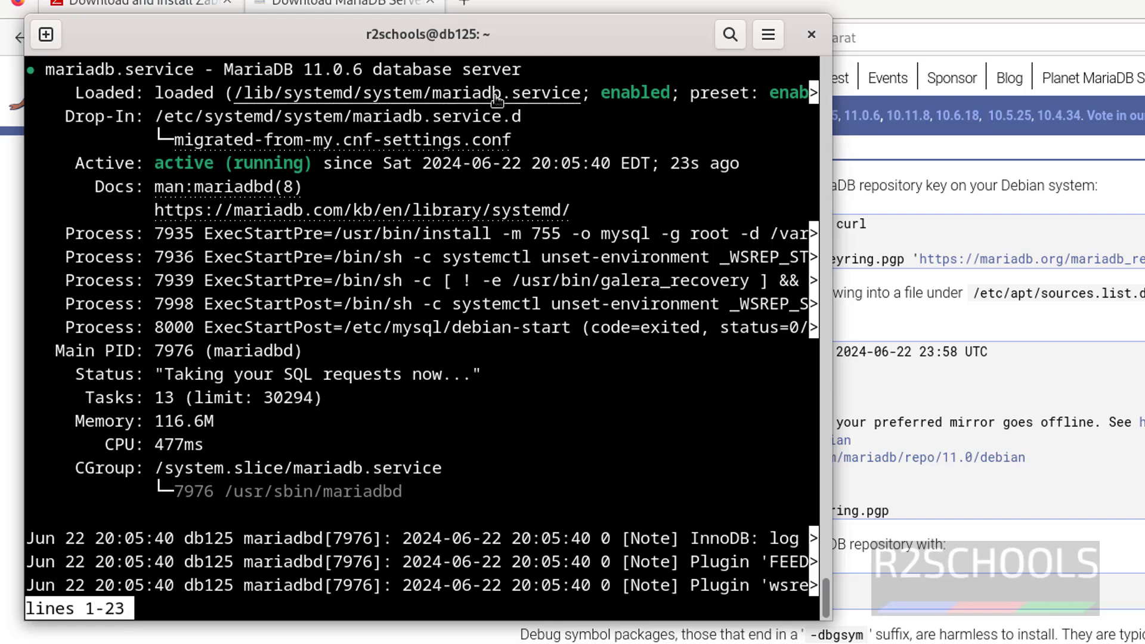
double_click(607, 93)
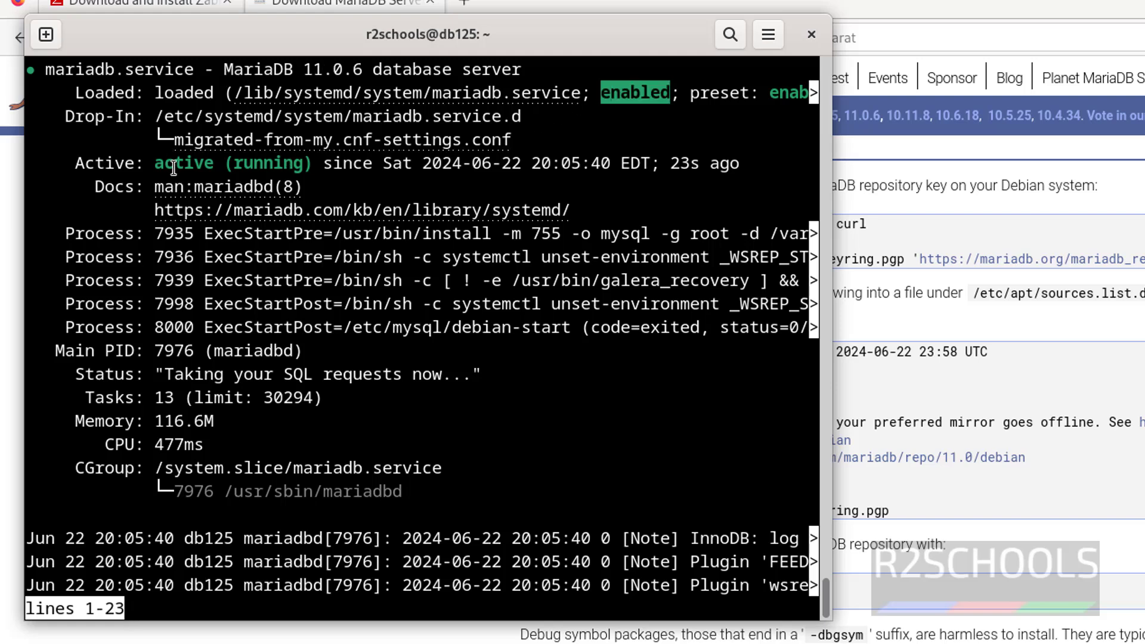
key(q)
Start the MariaDB monitor as root with sudo mysql -u root
key(ctrl+l)
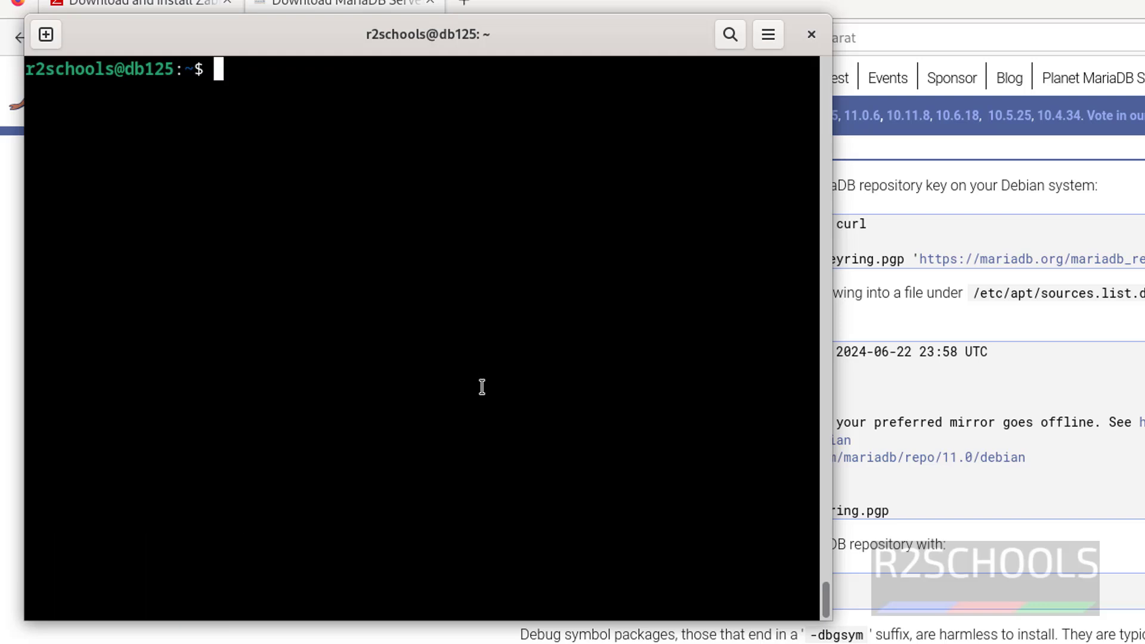
text(sdu)
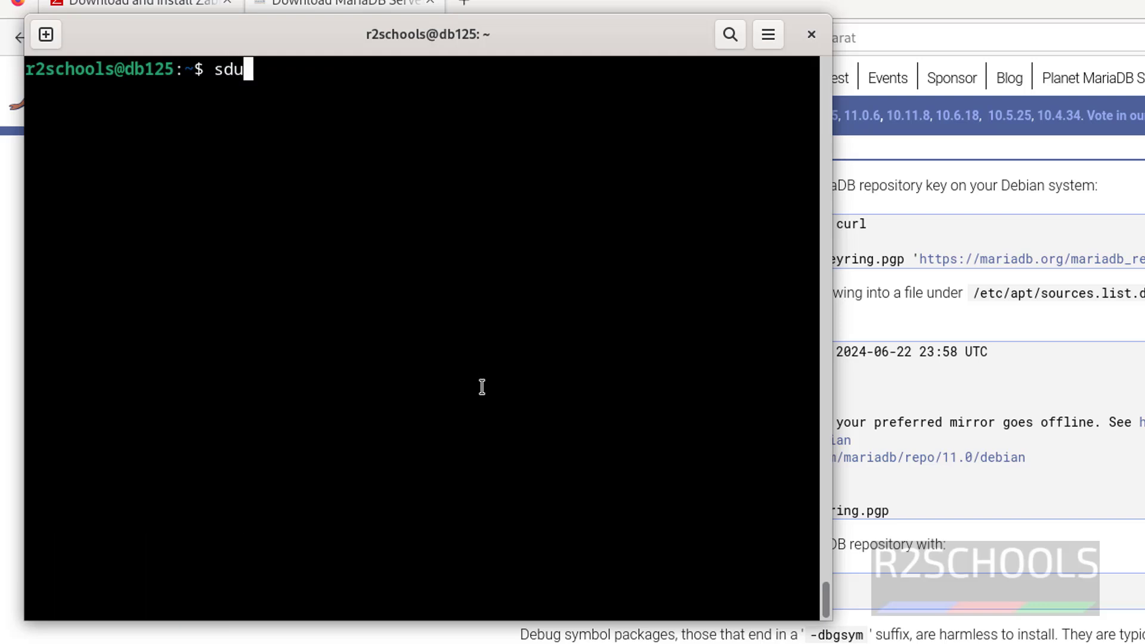
key(BackSpace)
key(BackSpace)
key(BackSpace)
text(sudo my)
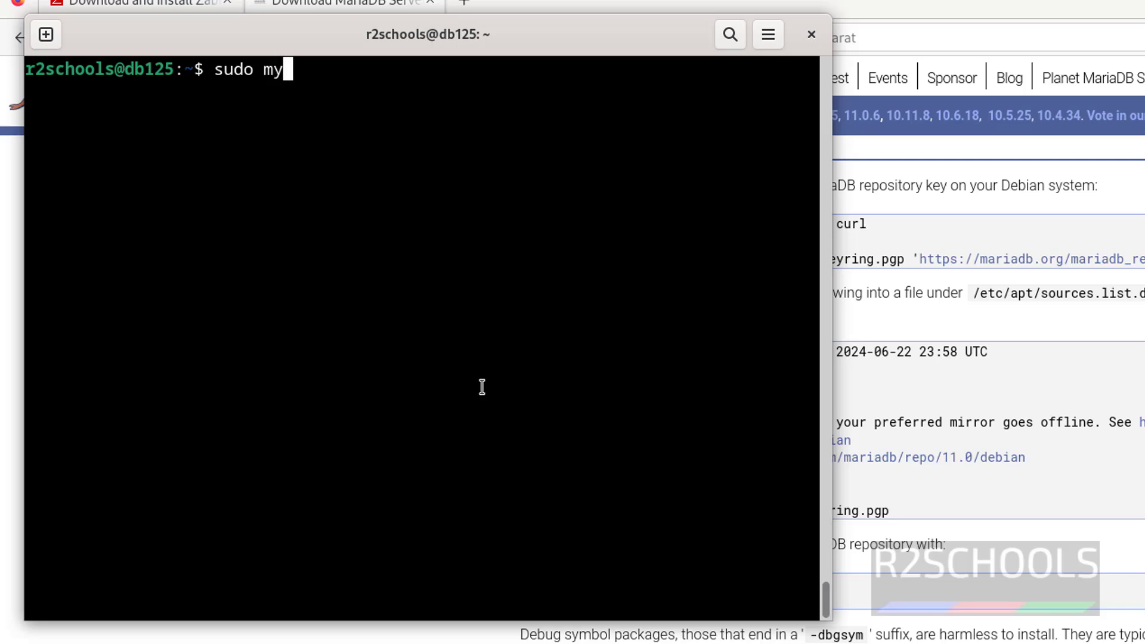
text(sql)
key(BackSpace)
key(BackSpace)
key(BackSpace)
key(BackSpace)
key(BackSpace)
key(BackSpace)
text(mysql -u root)
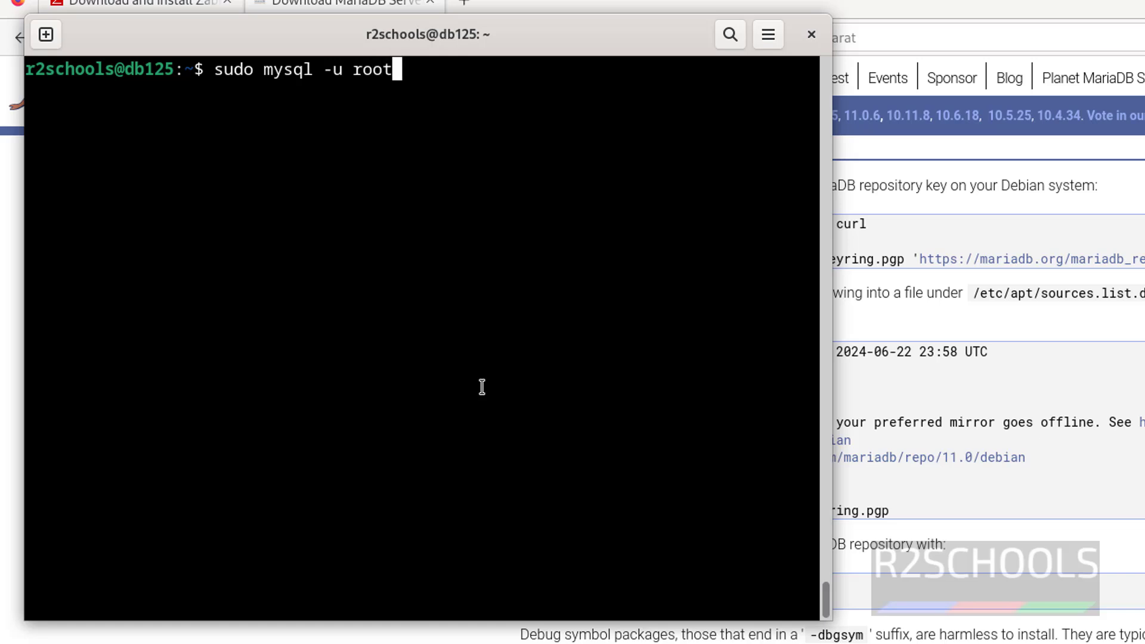
key(Return)
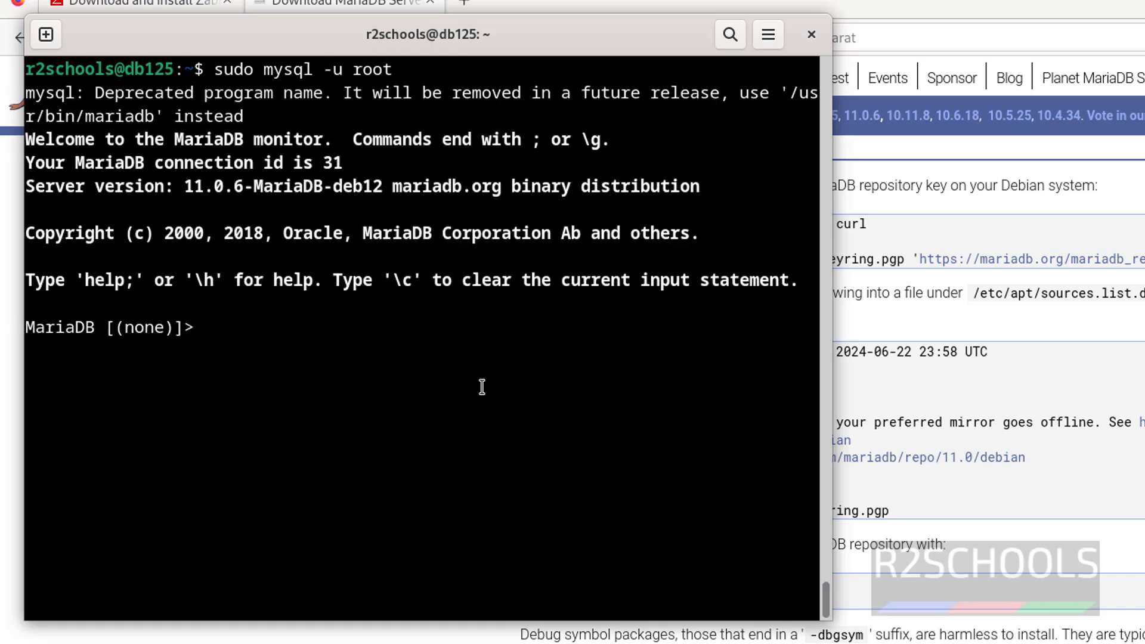
Set a new password for root@localhost with ALTER USER, then exit the monitor
text(alter use)
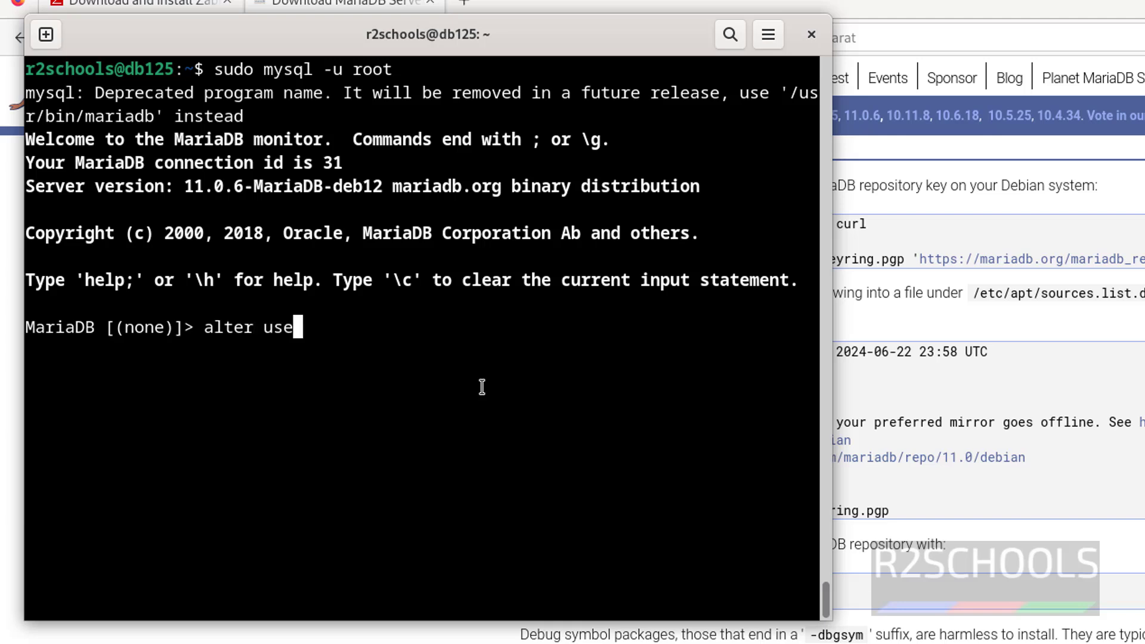
text(r root@)
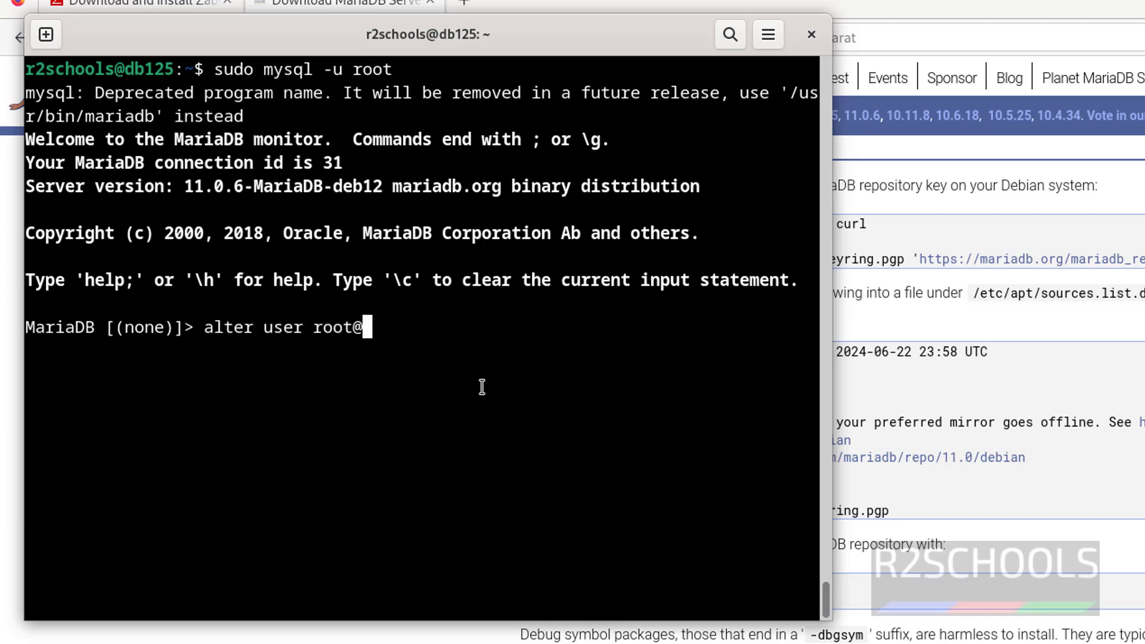
text(localhost id)
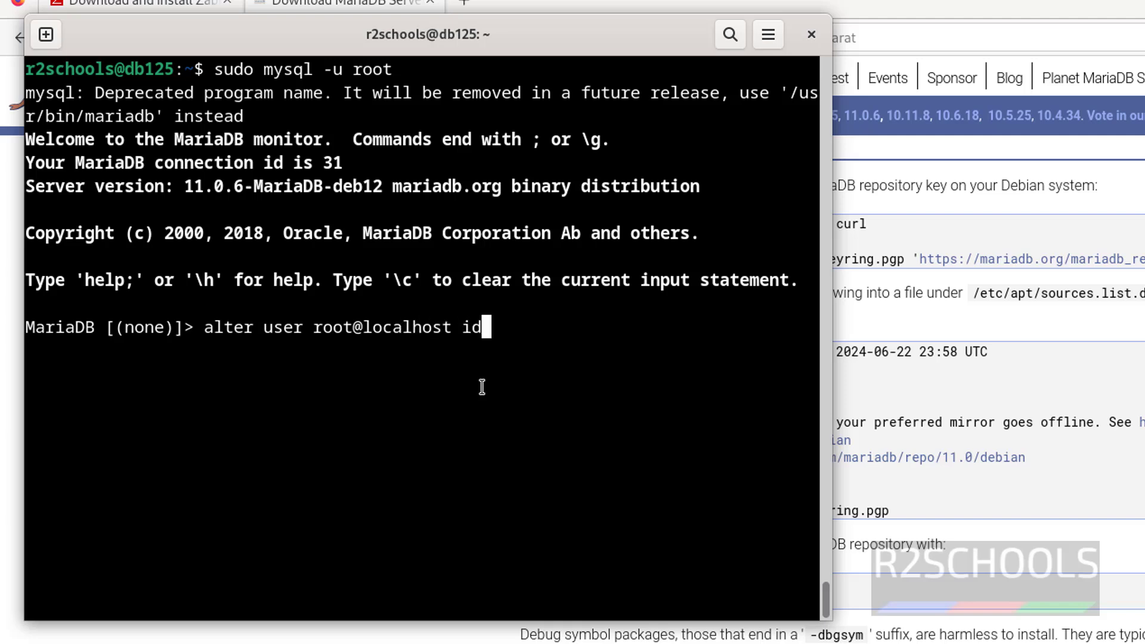
text(entifie)
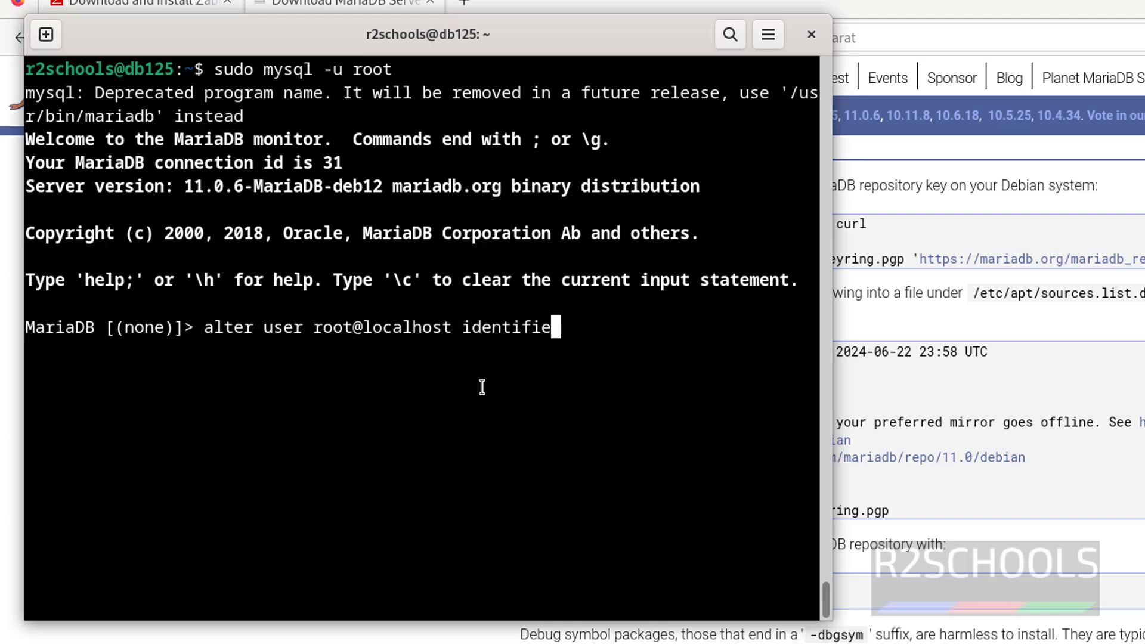
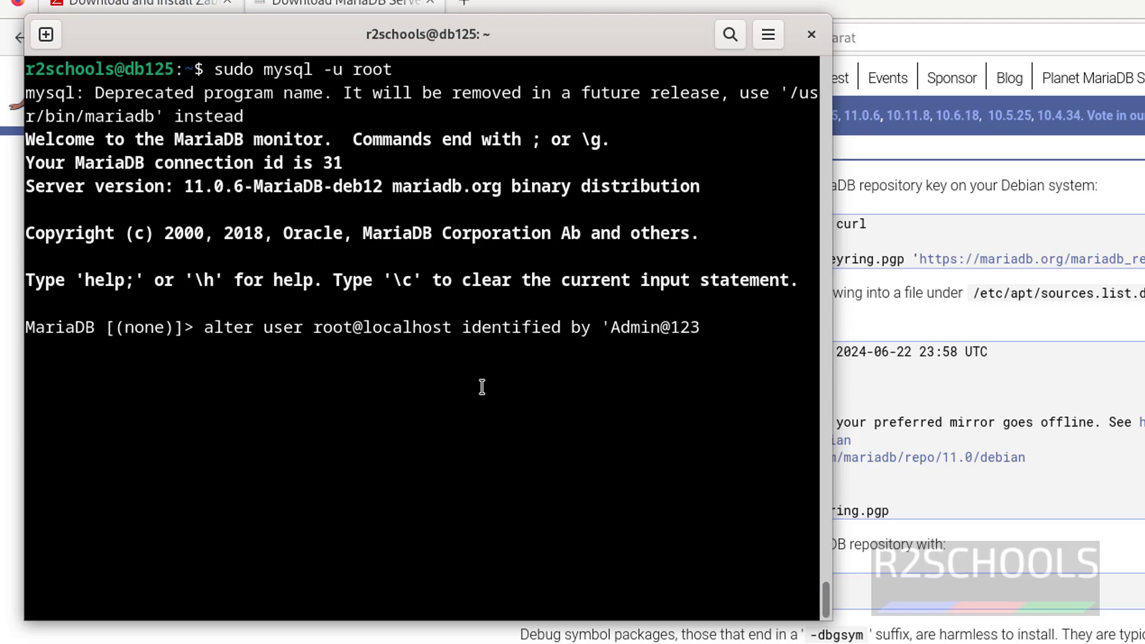
text(';)
key(Return)
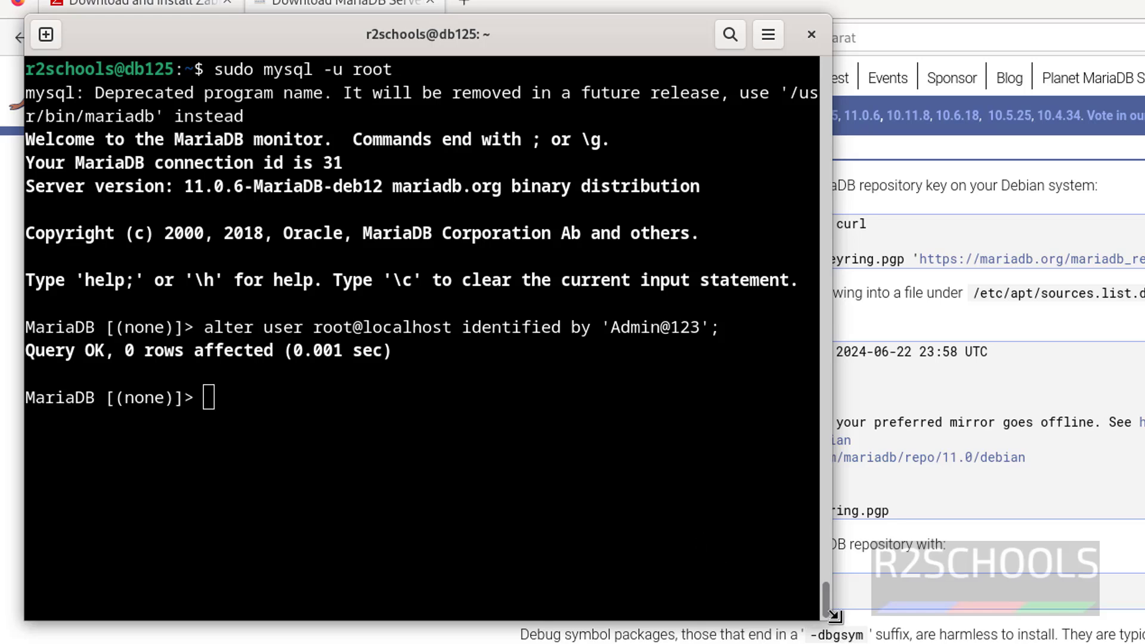
drag(827, 617, 922, 596)
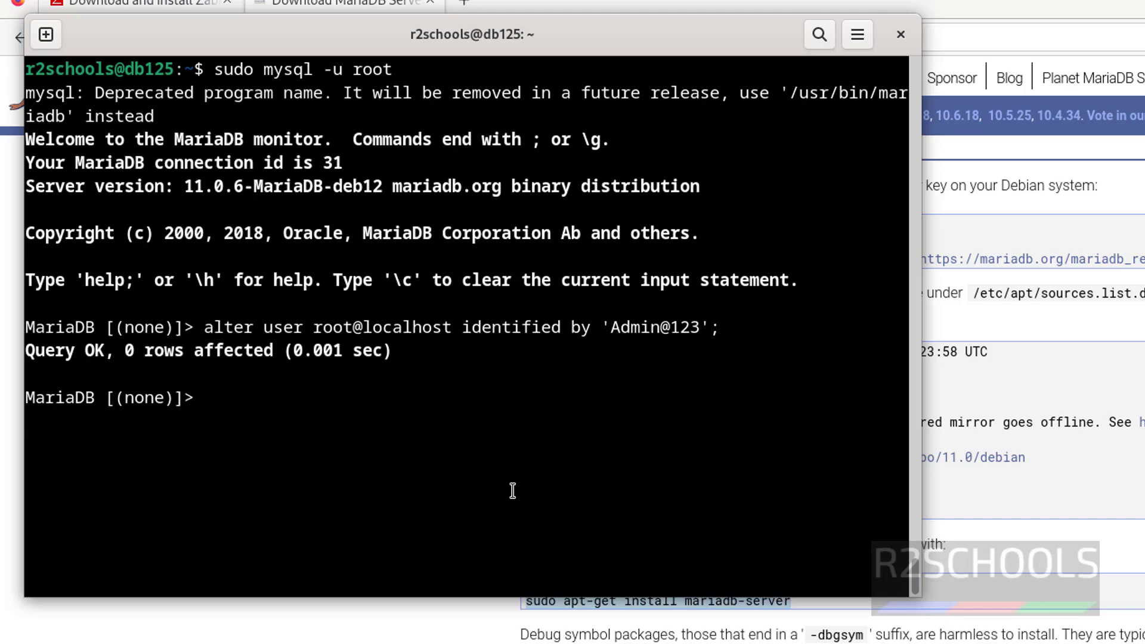
text(exit)
key(Return)
key(alt+Tab)
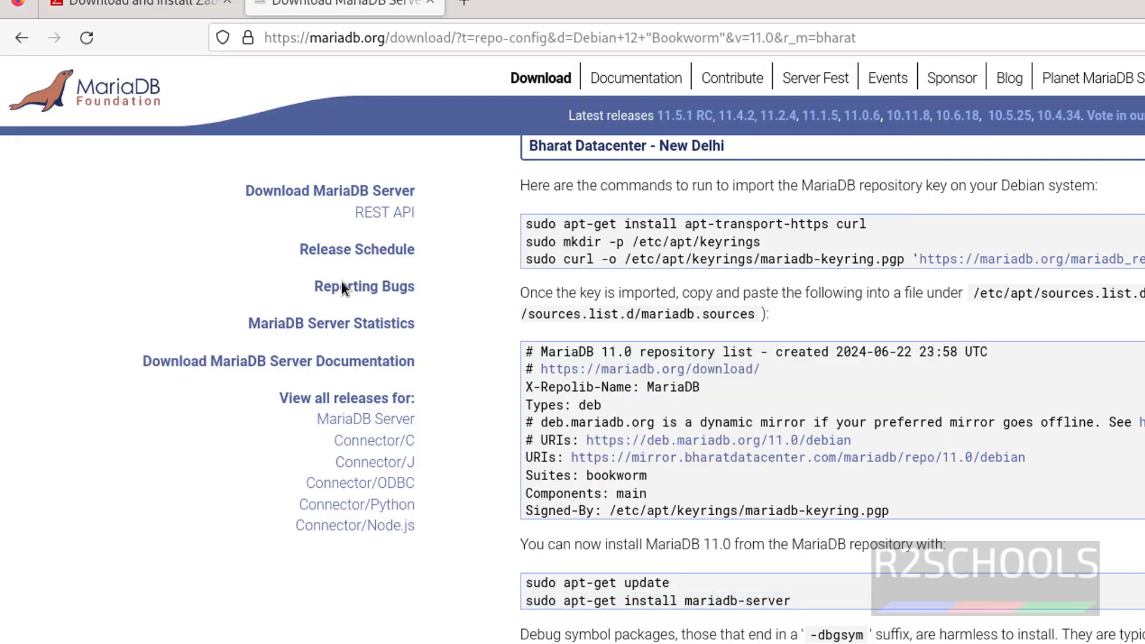
click(157, 9)
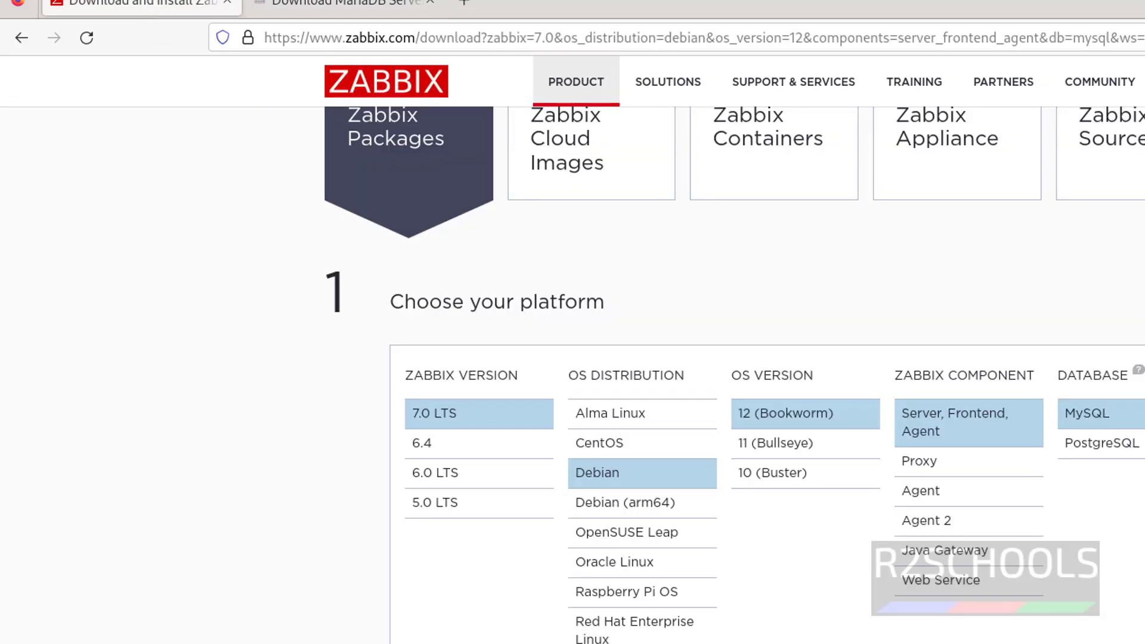
key(alt+Tab)
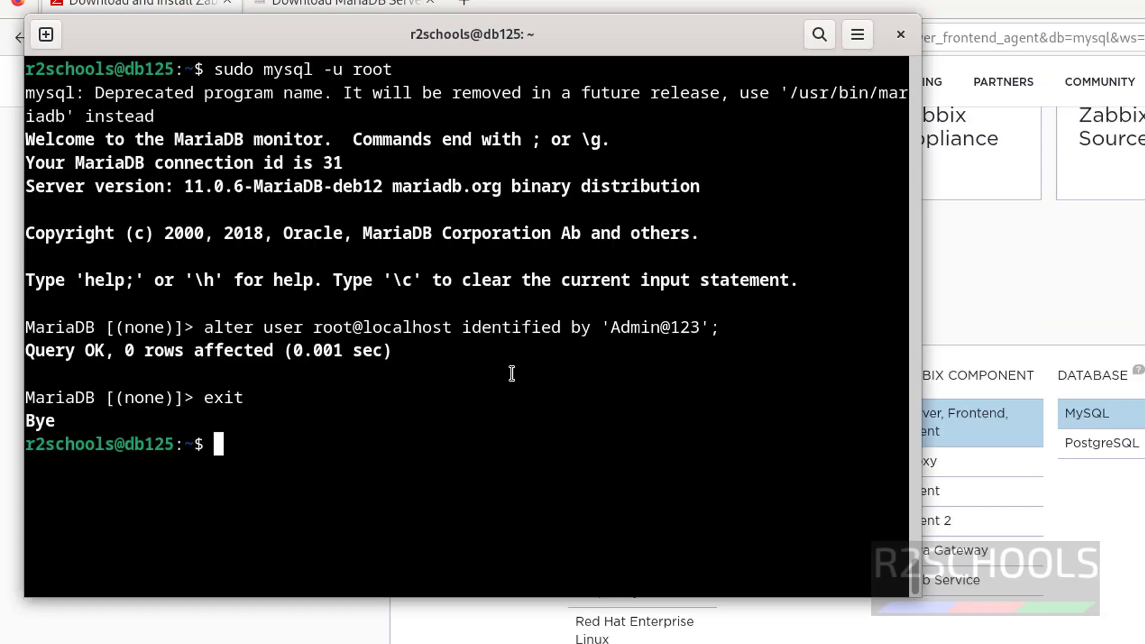
Install apache2 with sudo apt-get install apache2, confirming with y
text(sudo )
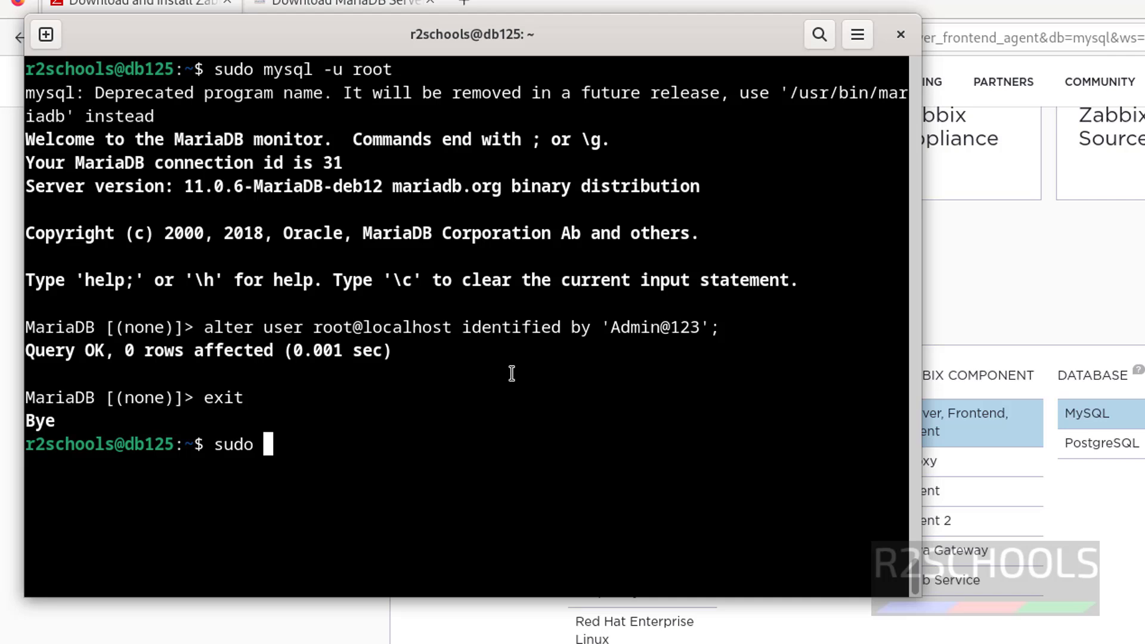
text(apt-get i)
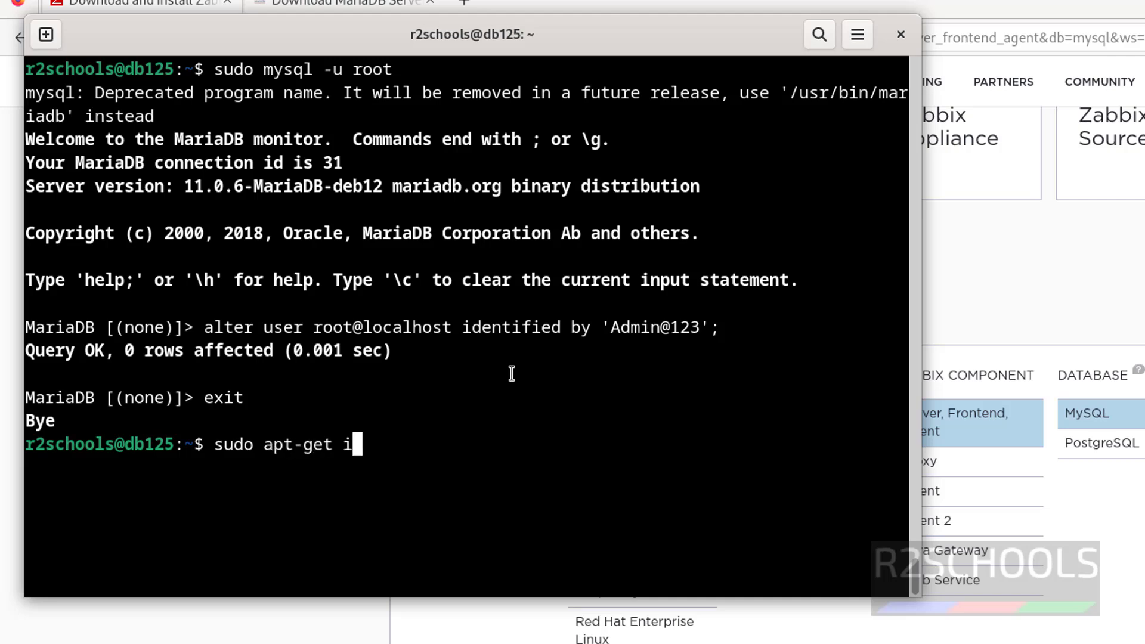
text(nstall apac)
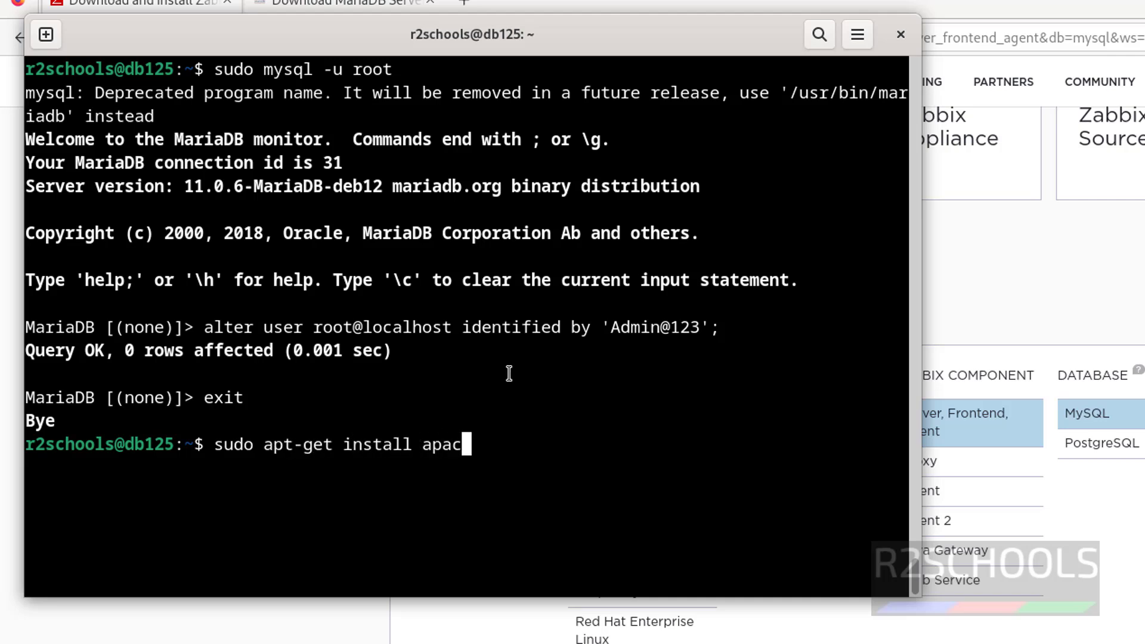
text(he2)
key(Return)
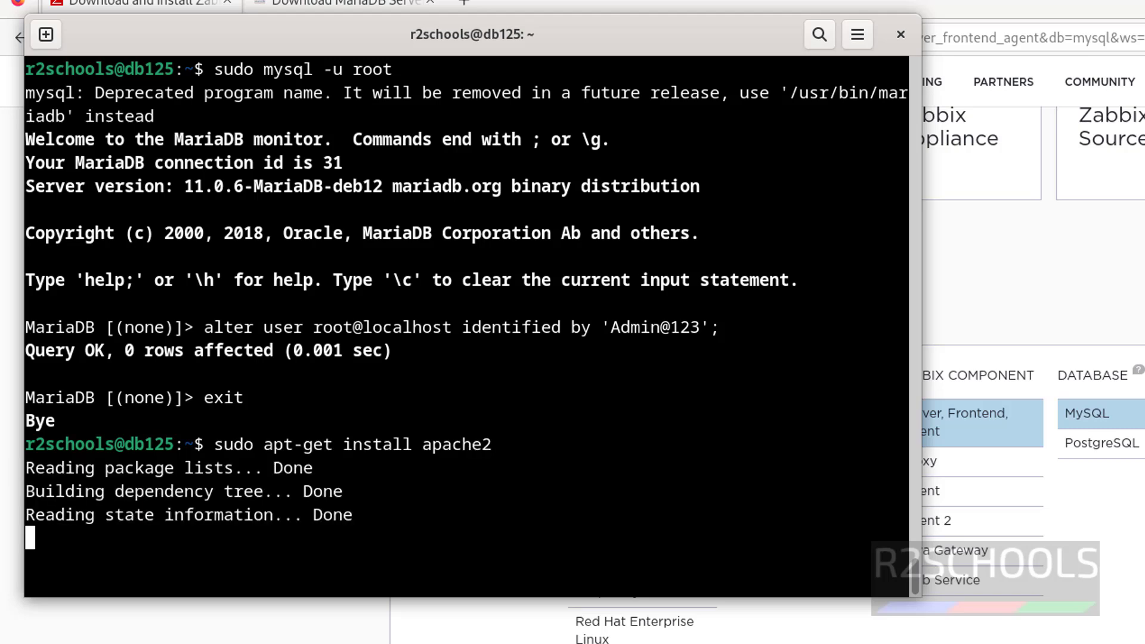
text(y)
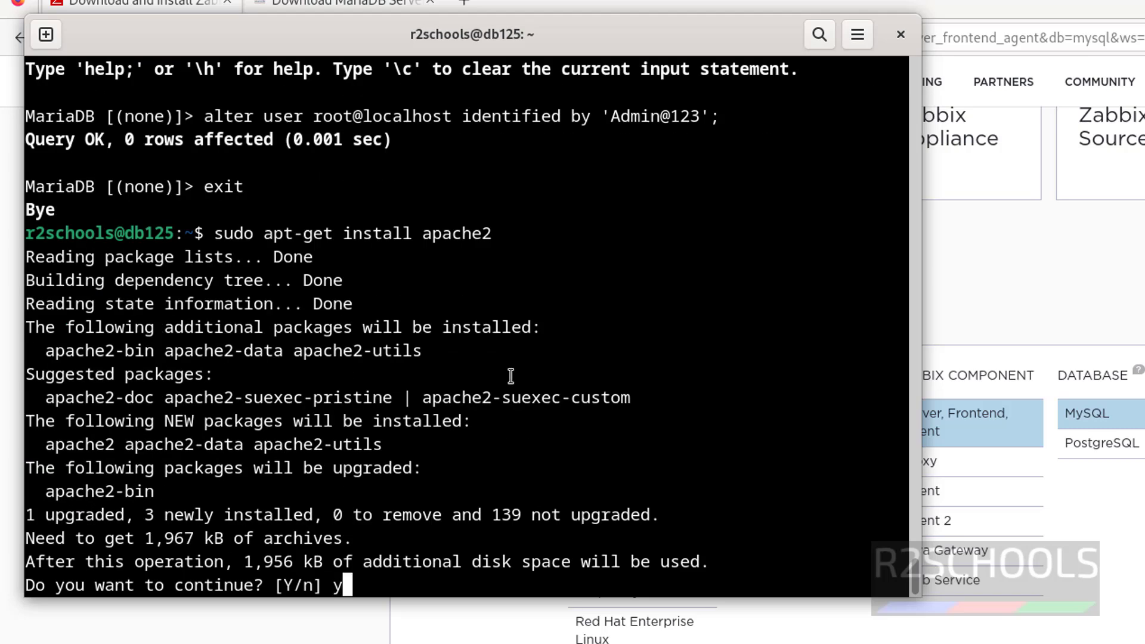
key(Return)
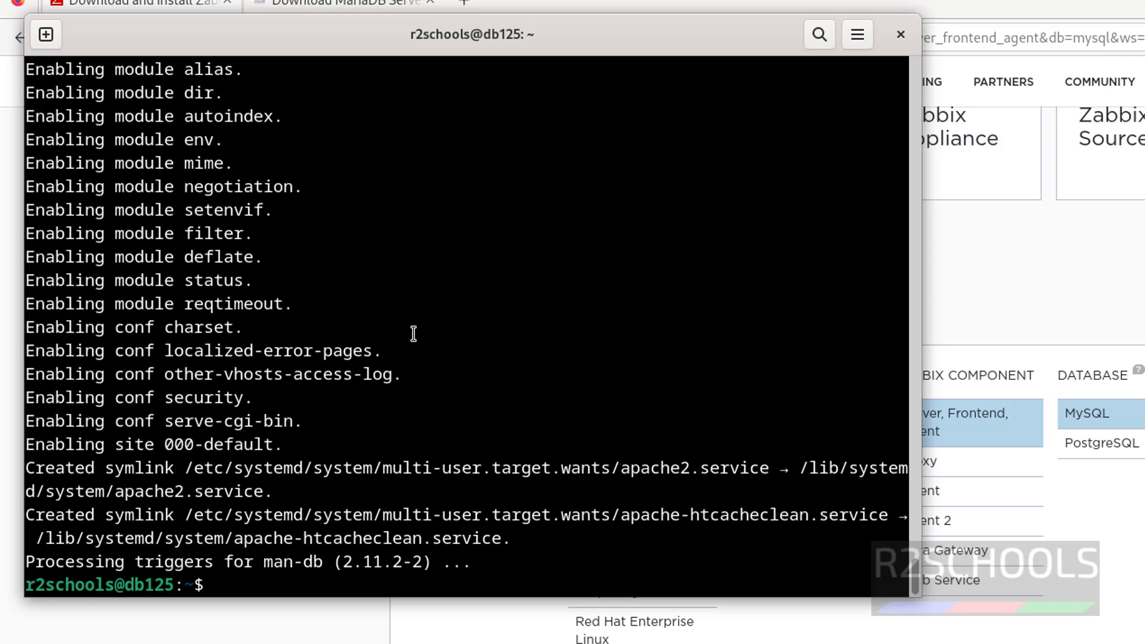
Install php with cgi, common, mbstring, net-socket, gd, xml-util, mysql, bcmath, imap, snmp packages
key(ctrl+l)
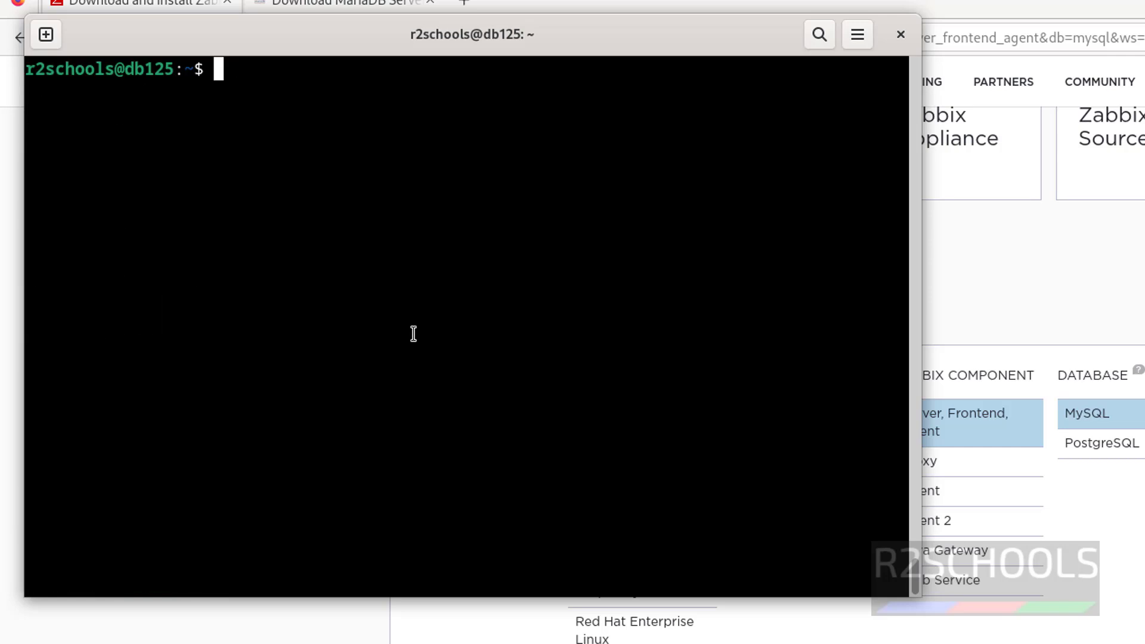
right_click(600, 174)
click(623, 237)
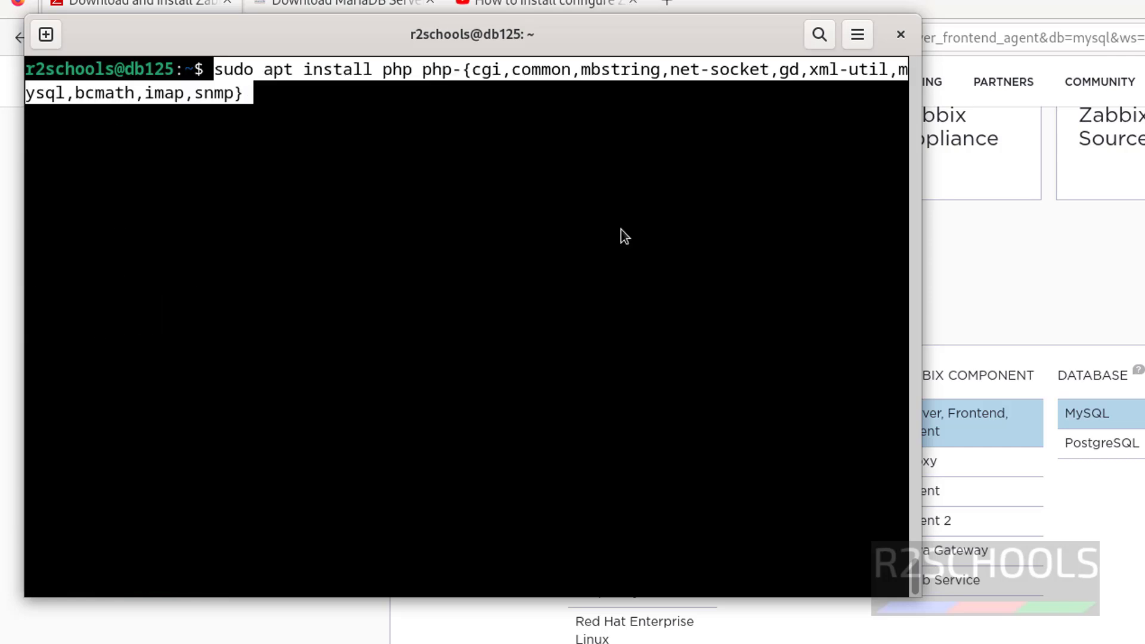
key(Return)
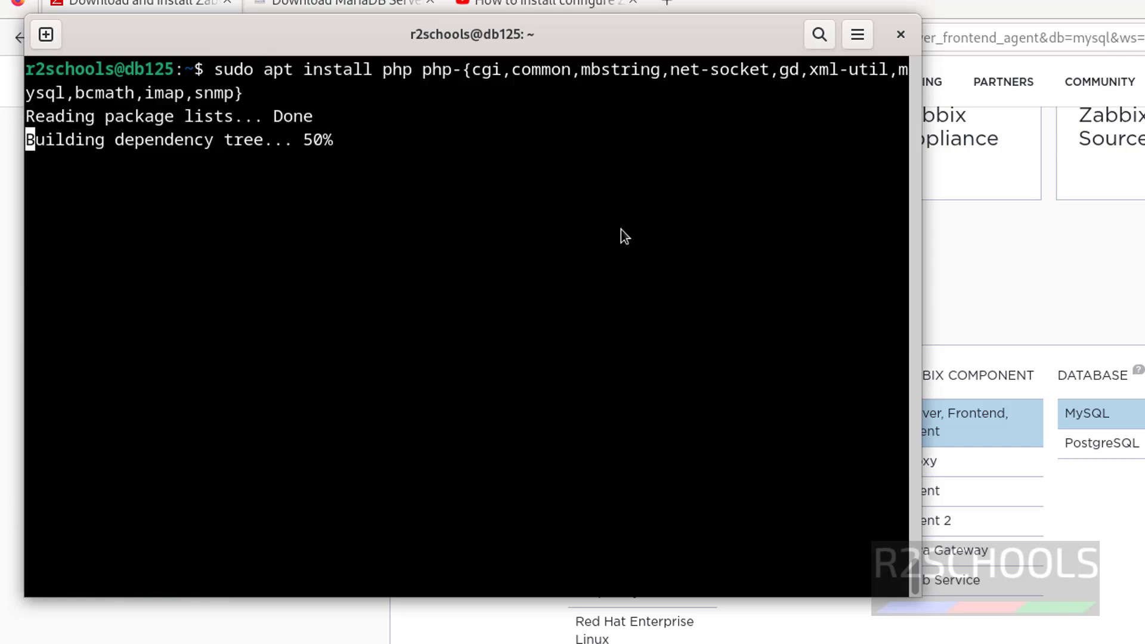
text(y)
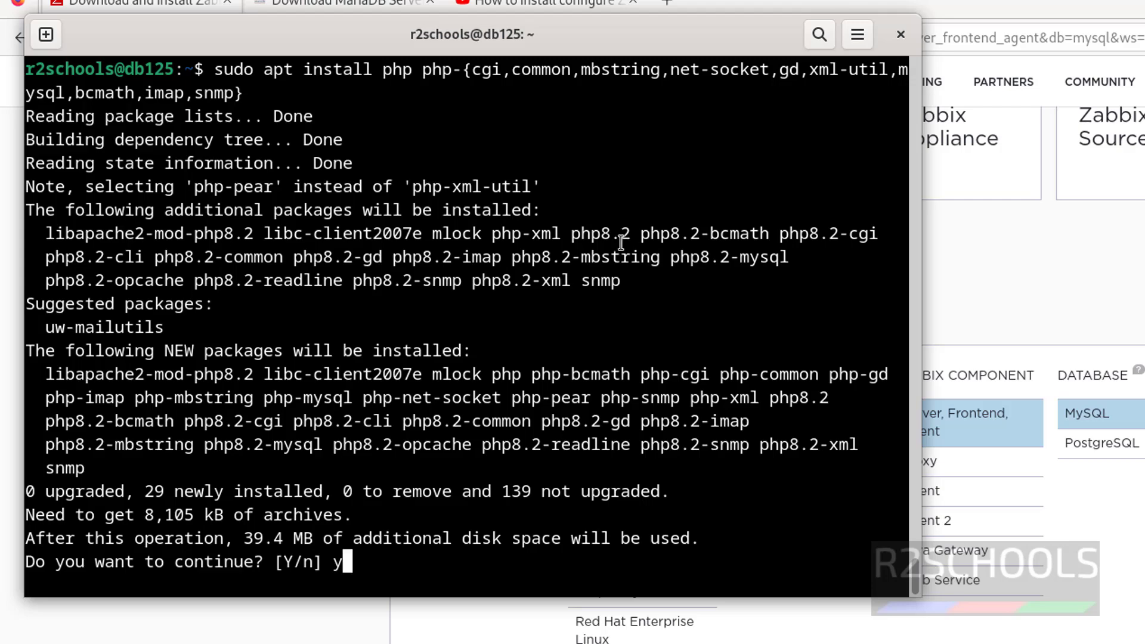
key(Return)
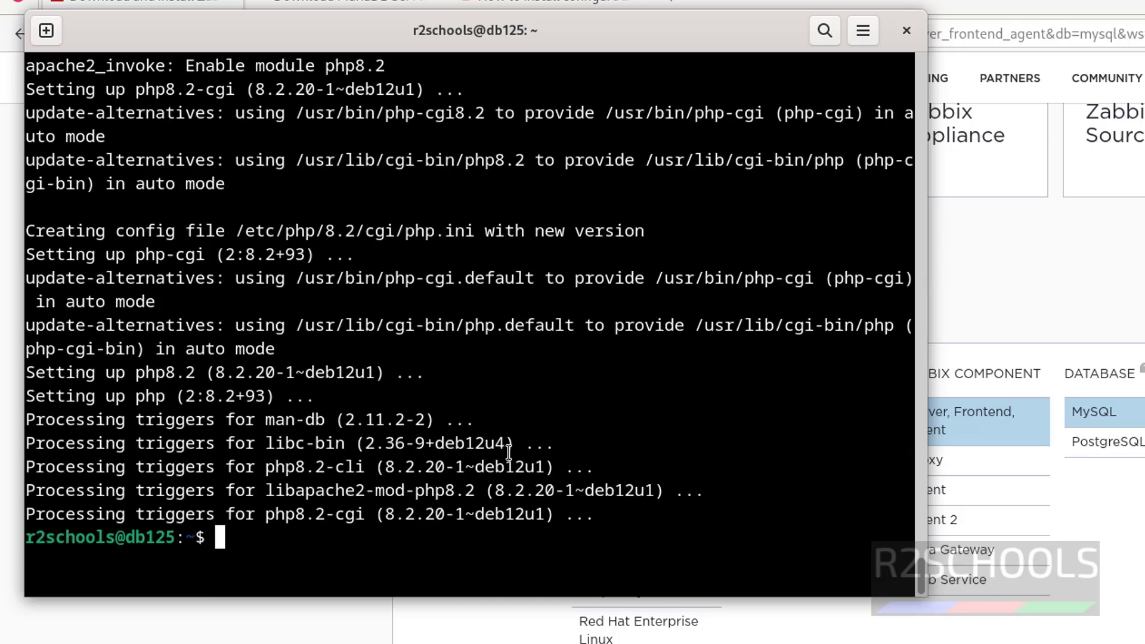
key(ctrl+l)
Paste and run 'sudo apt install libapache2-mod-php', then clear the screen once it finishes
right_click(514, 299)
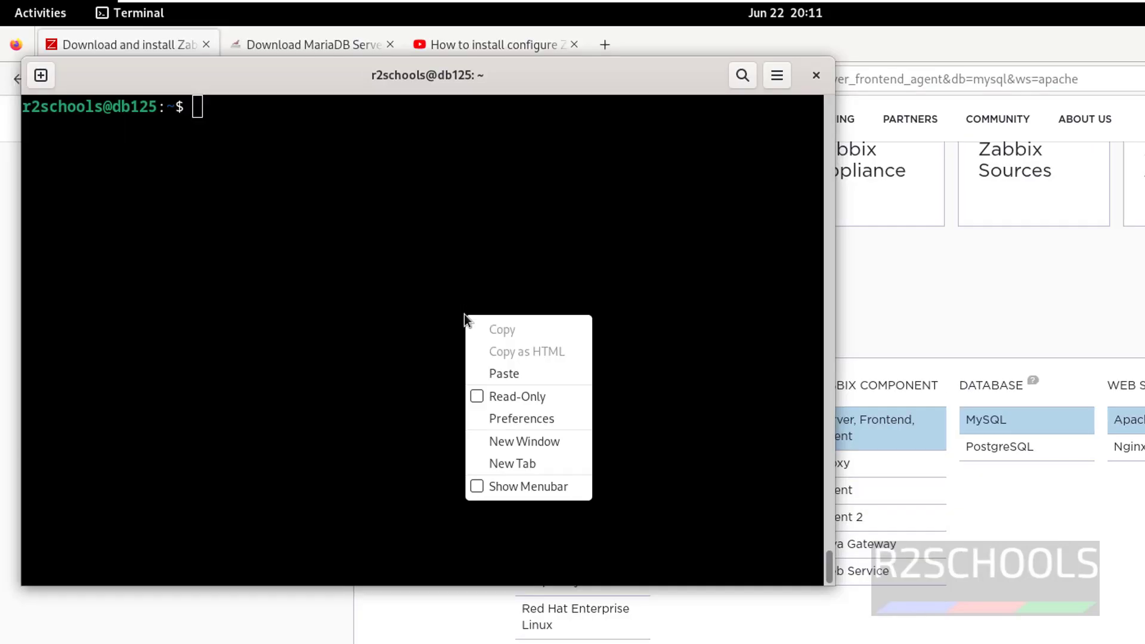
click(557, 361)
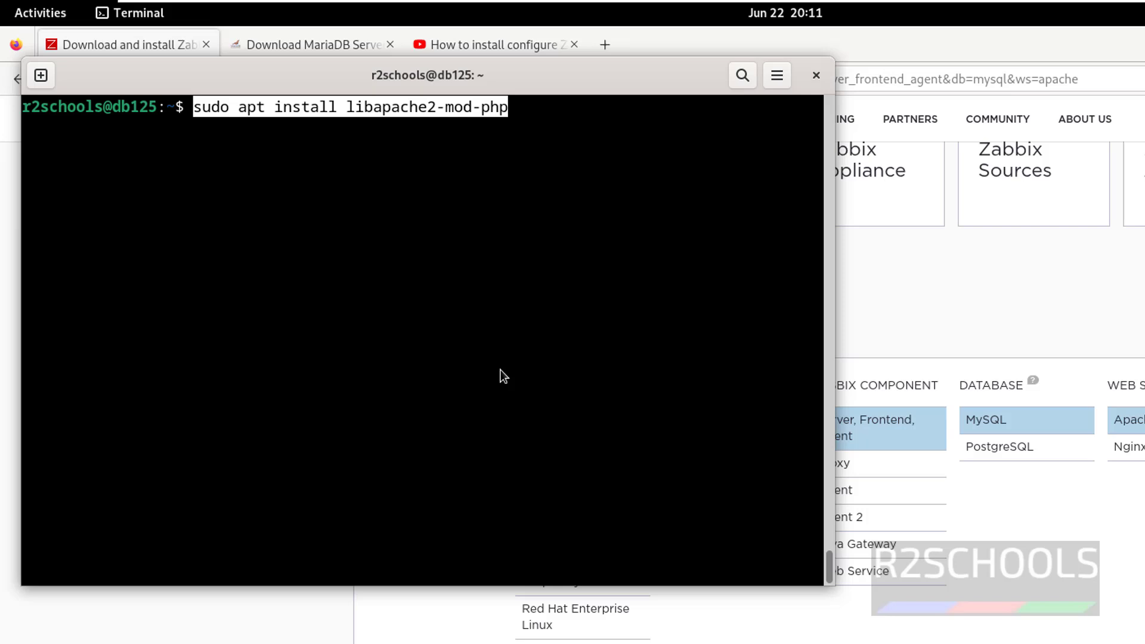
key(Return)
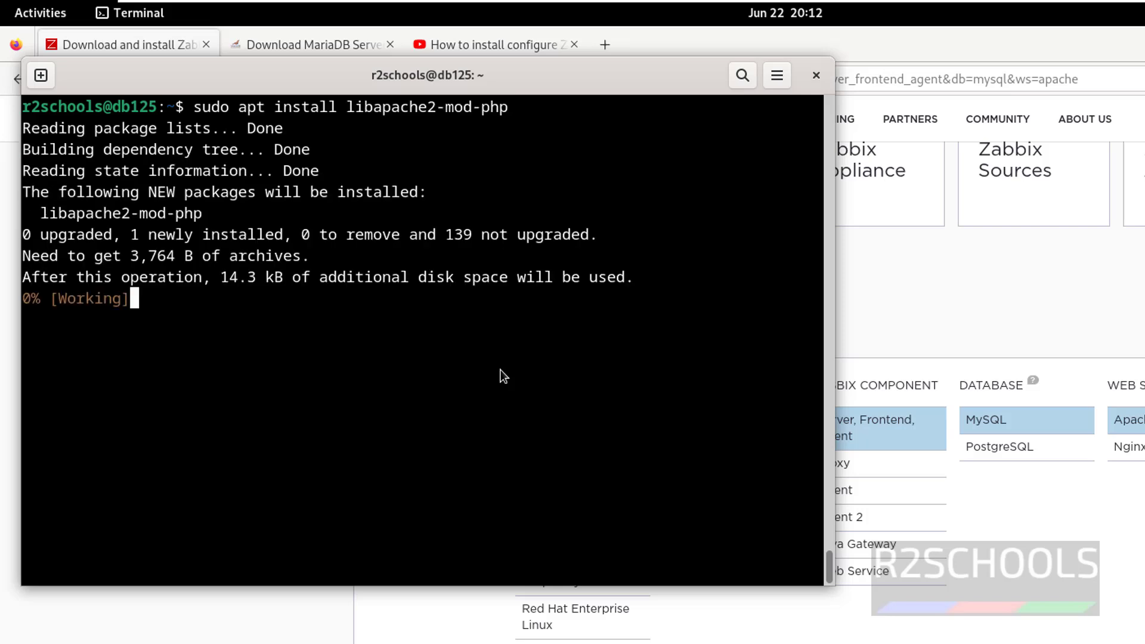
key(ctrl+l)
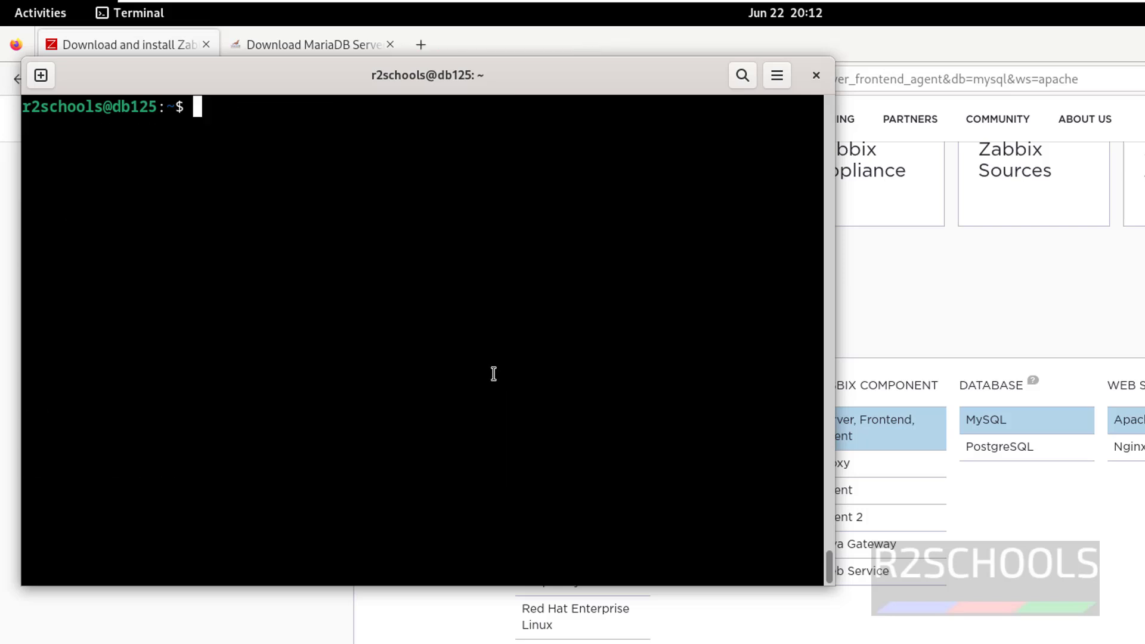
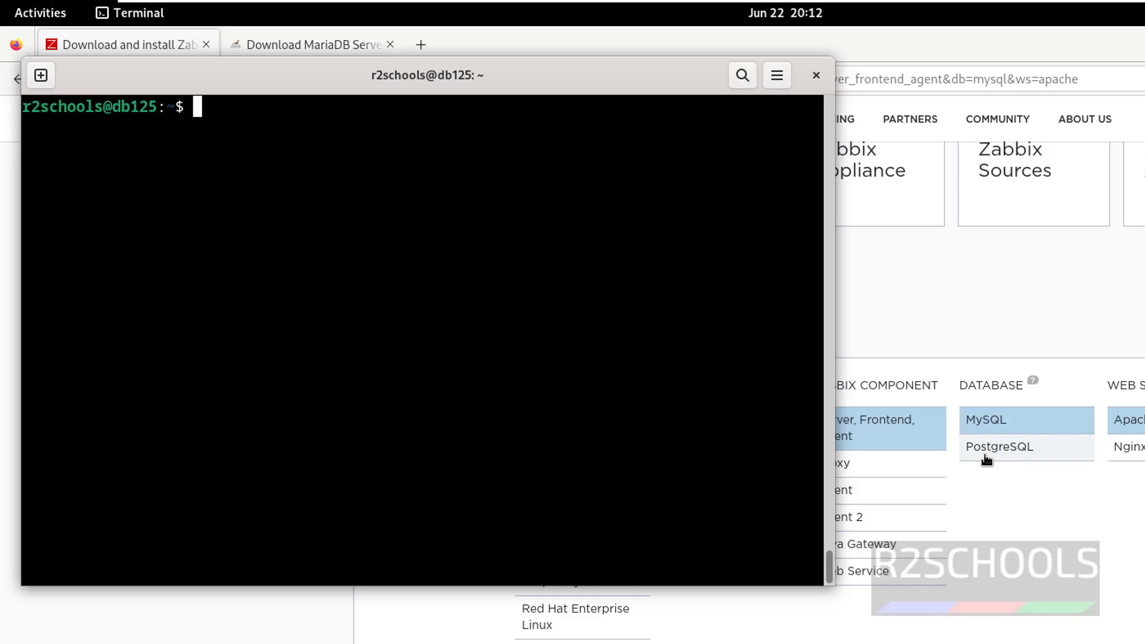
Switch from the terminal back to the Zabbix 7.0 download page in Firefox ESR
key(alt+Tab)
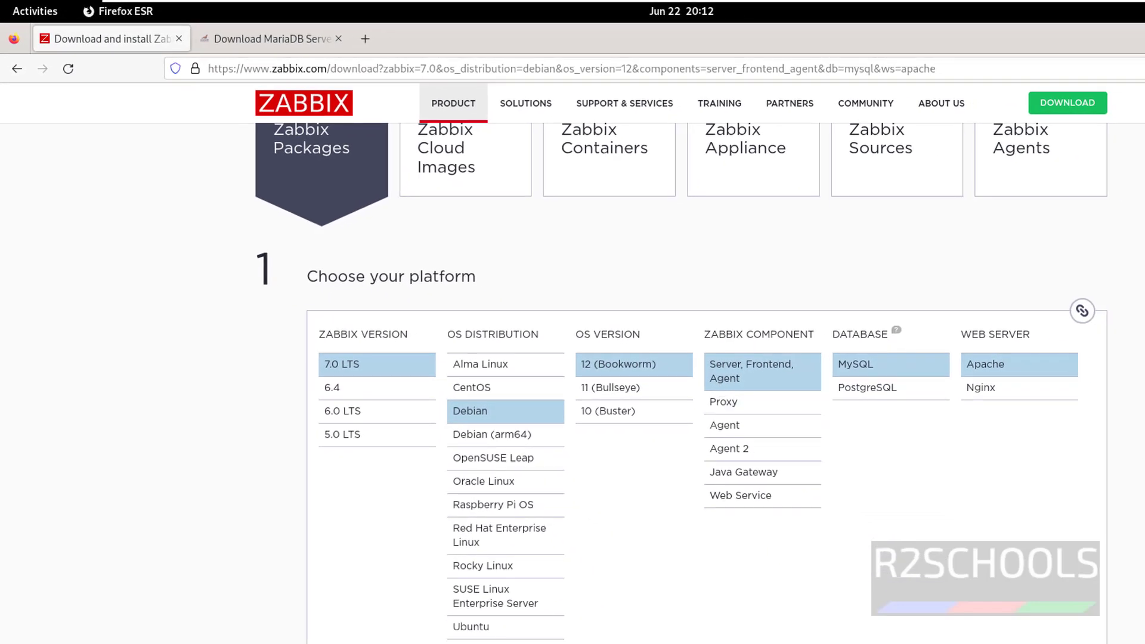
Scroll to section 2 showing the Debian 12 repository and package install commands
scroll(317, 297, down, 5)
scroll(317, 296, up, 4)
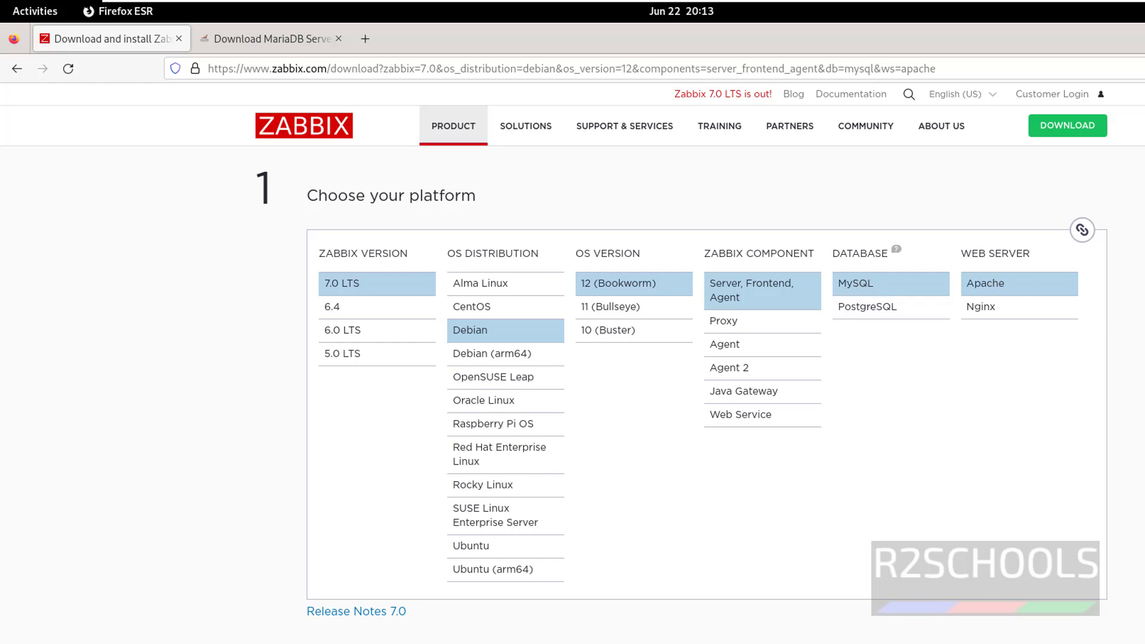
scroll(991, 334, down, 5)
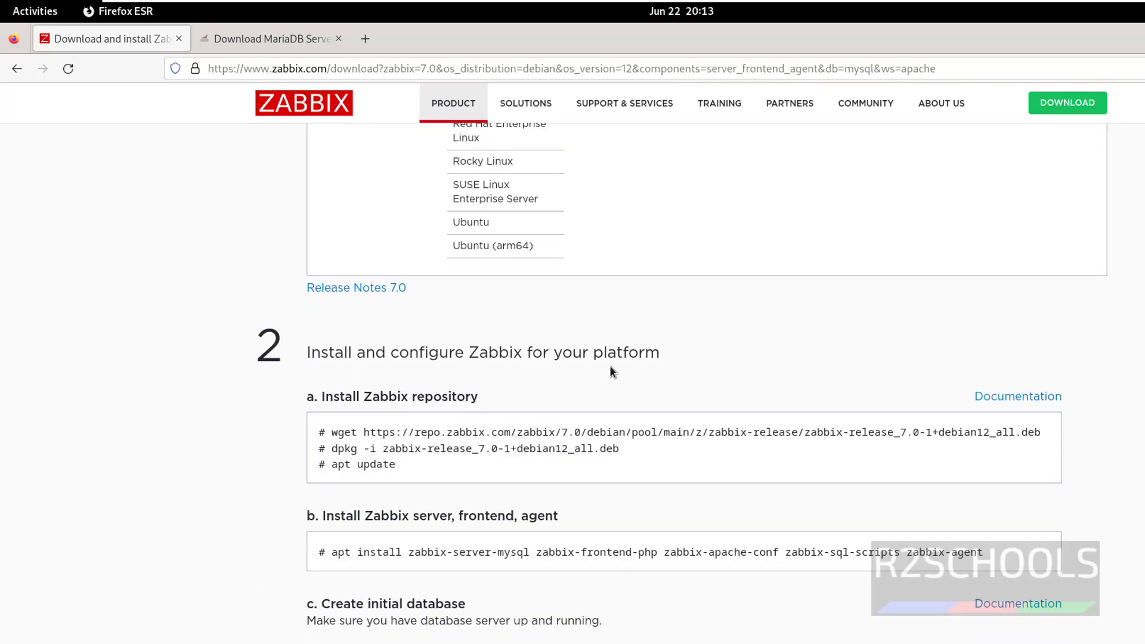
scroll(609, 371, down, 3)
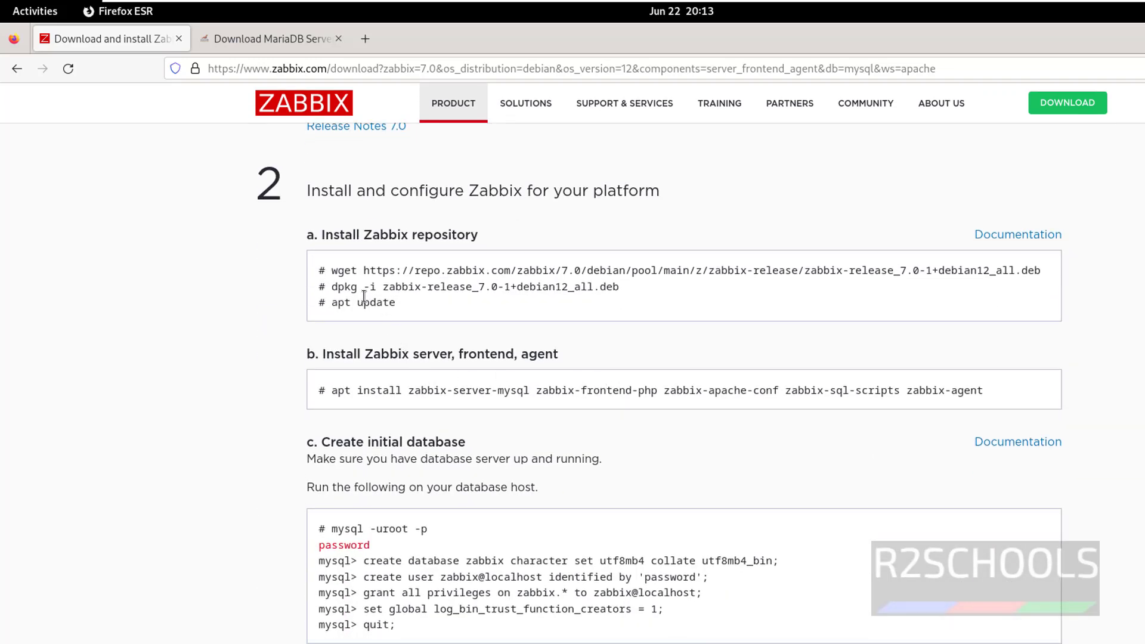
Download zabbix-release_7.0-1+debian12_all.deb in the terminal with sudo wget
drag(329, 272, 1041, 271)
right_click(968, 269)
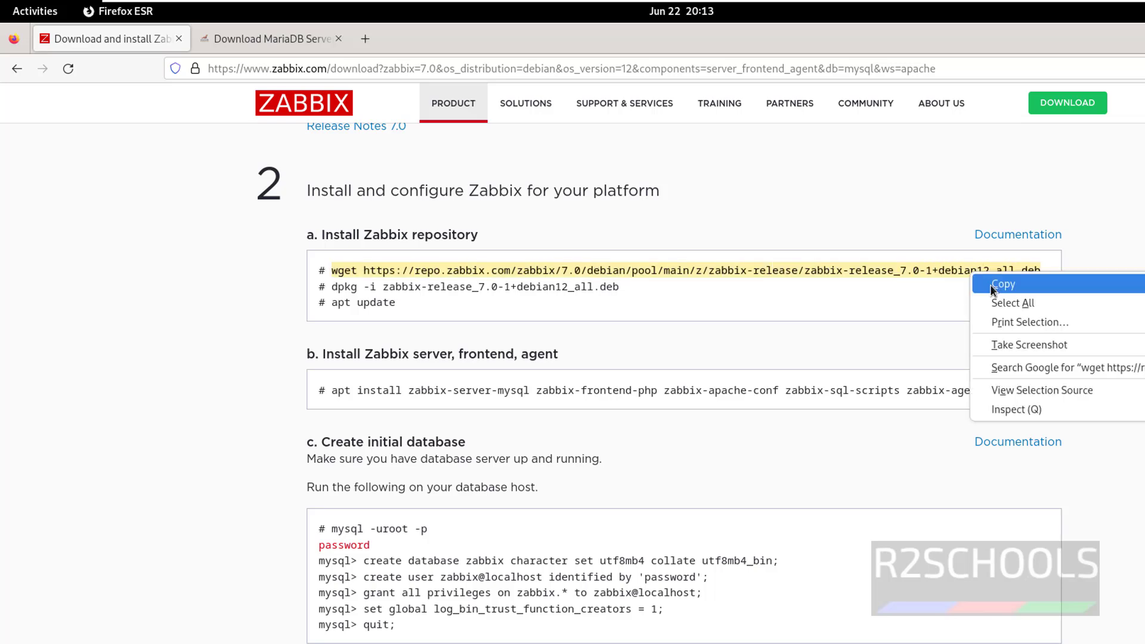
click(990, 285)
key(ctrl+alt+t)
right_click(447, 280)
click(468, 312)
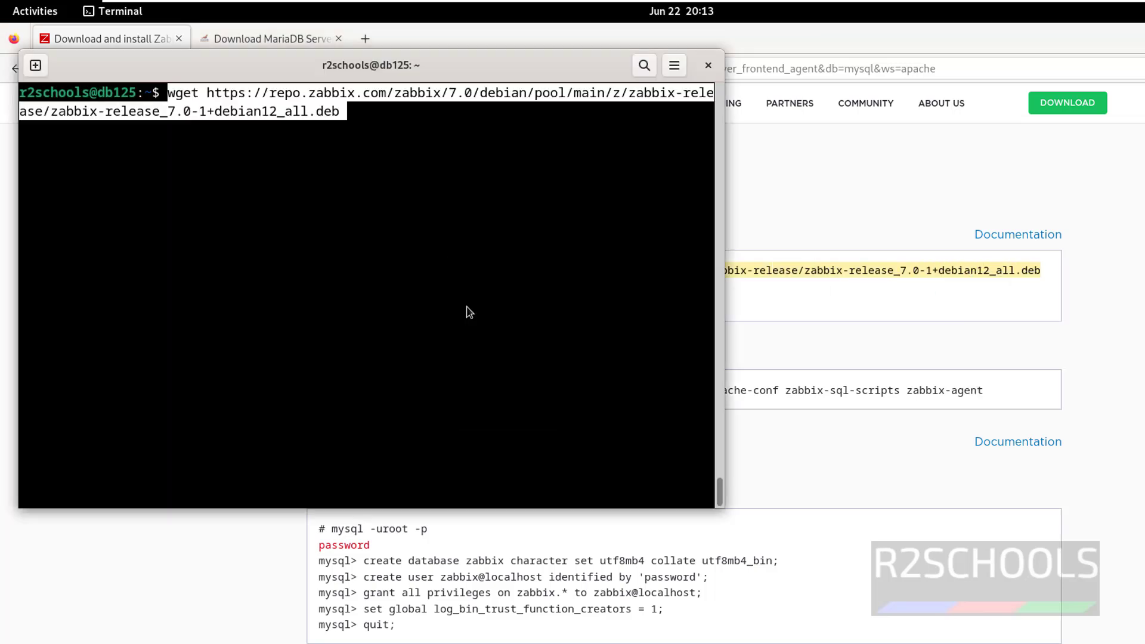
key(Home)
text(sudo)
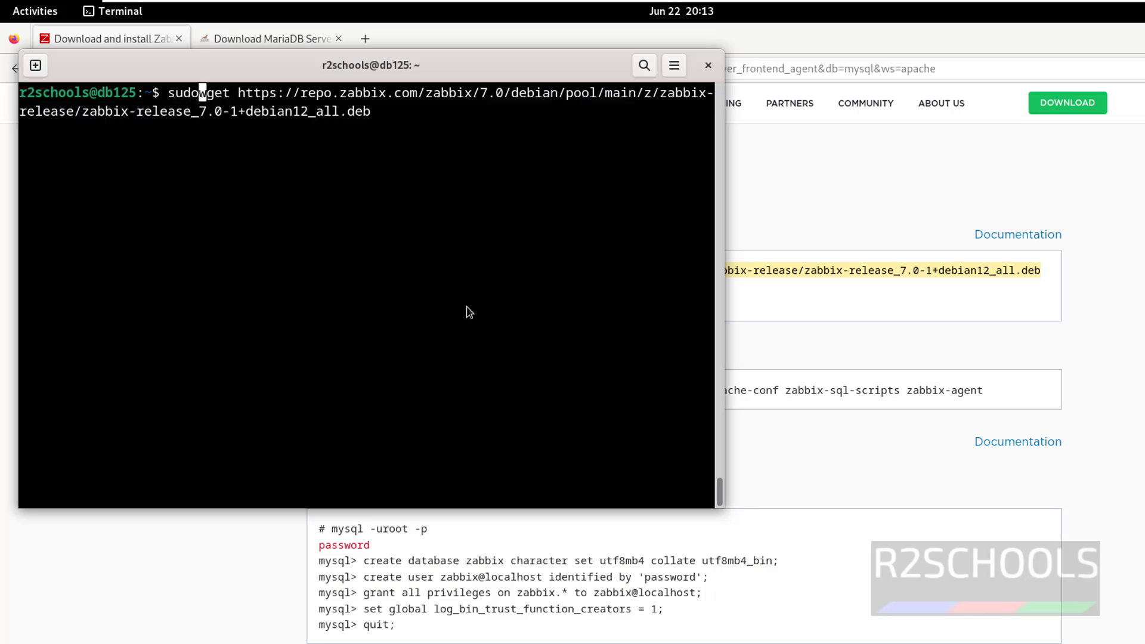
key(Return)
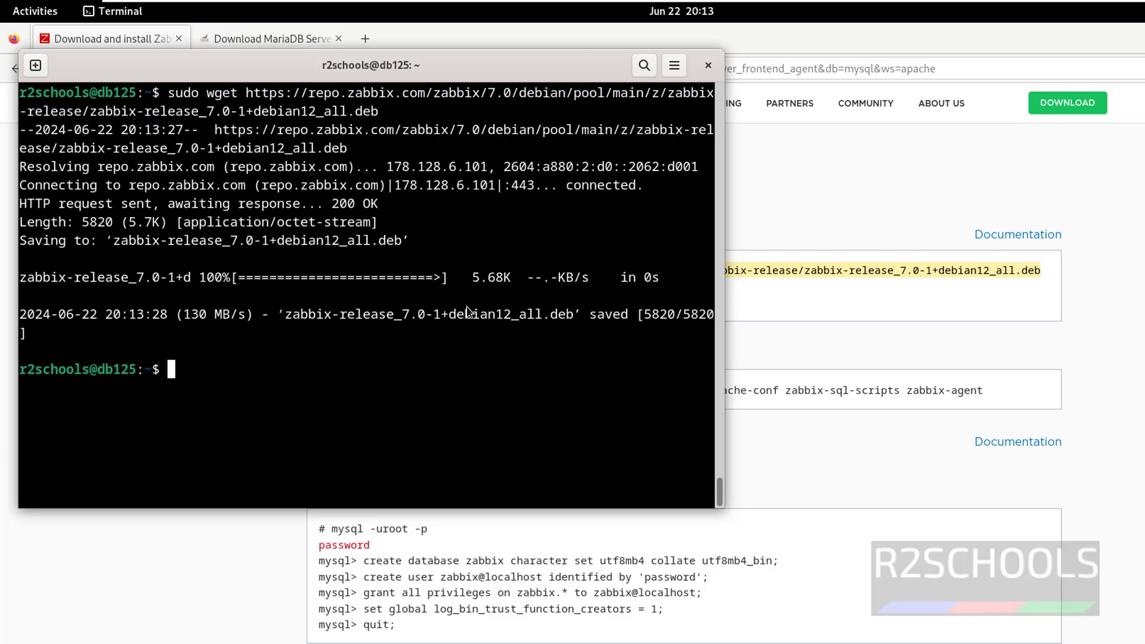
Install the downloaded zabbix-release package with sudo dpkg -i
key(alt+Tab)
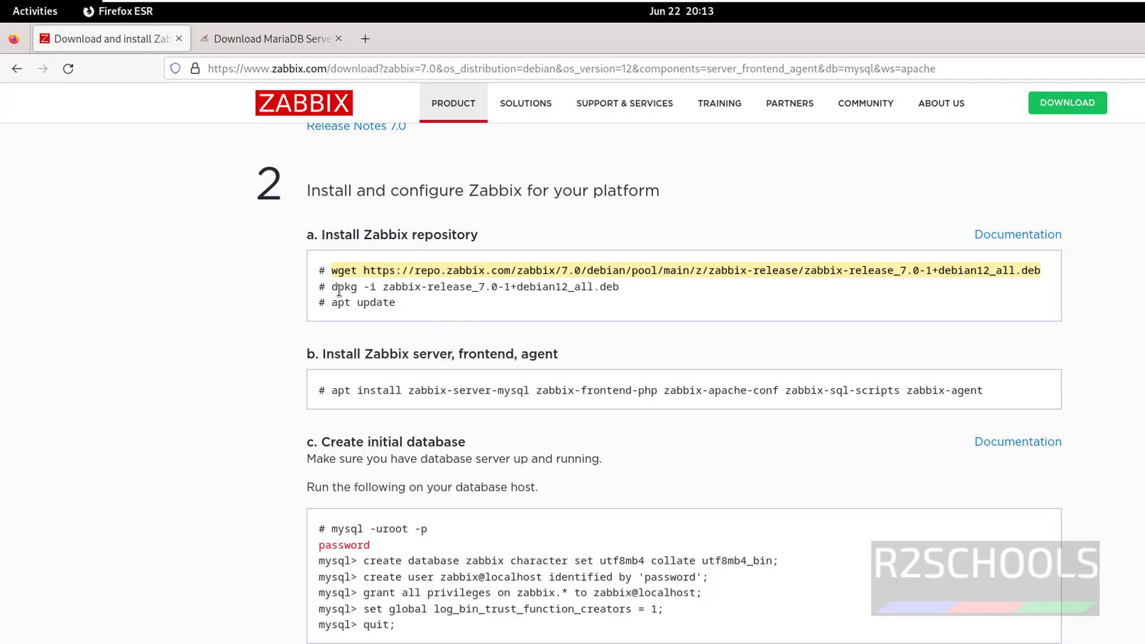
drag(331, 287, 642, 286)
right_click(604, 289)
click(614, 297)
key(alt+Tab)
text(sudo)
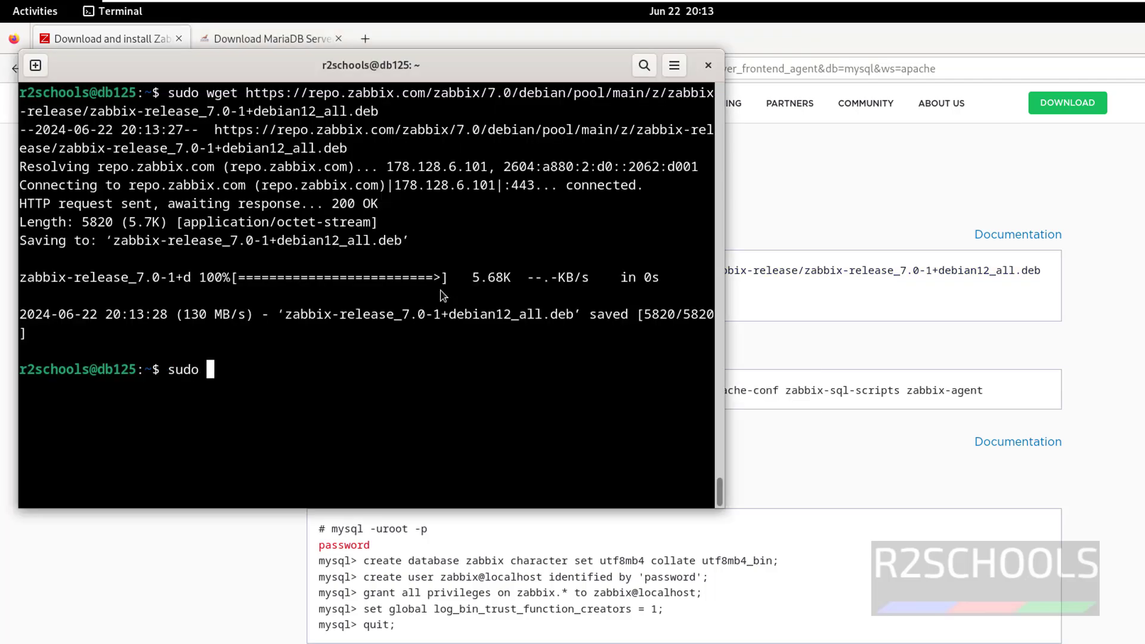
right_click(376, 296)
click(404, 344)
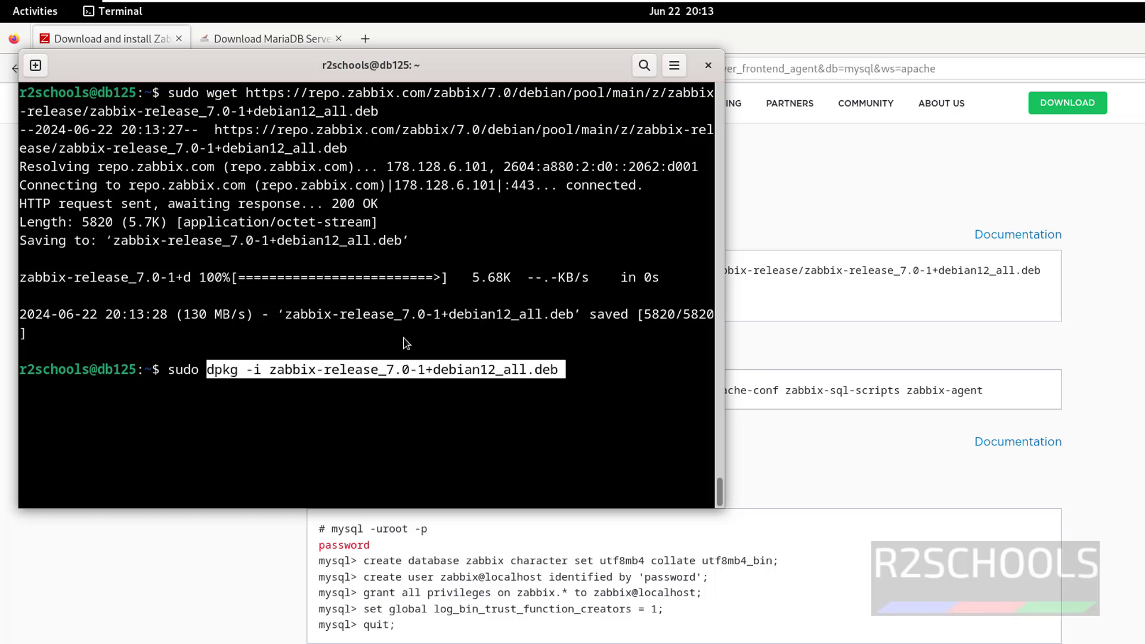
key(Return)
Refresh the package lists with sudo apt update
text(sudo apt up)
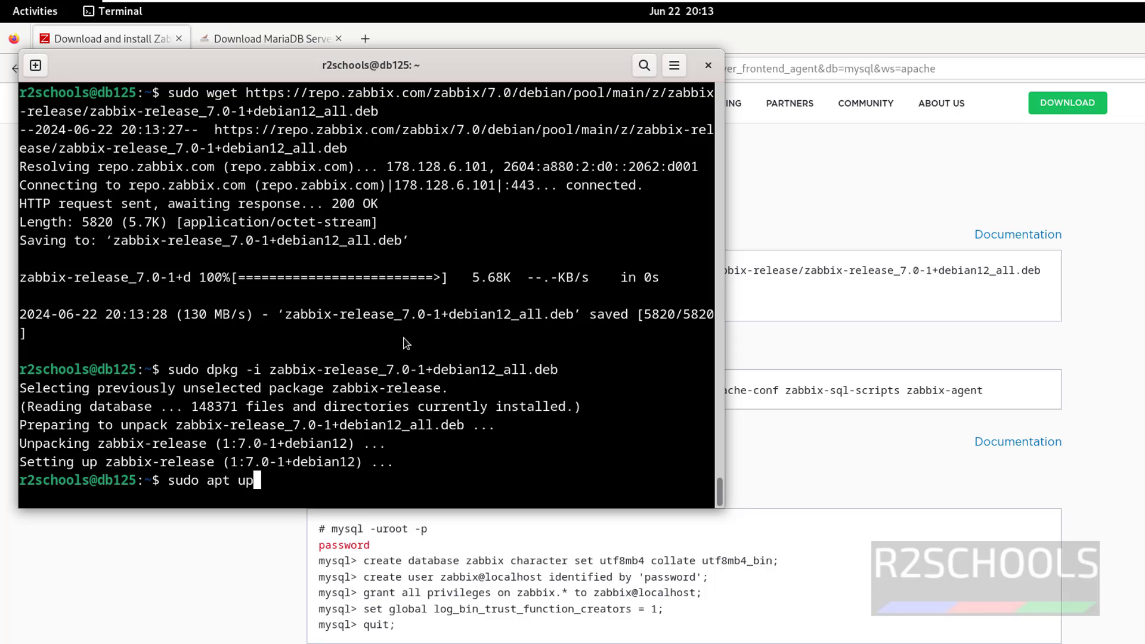
text(date)
key(Return)
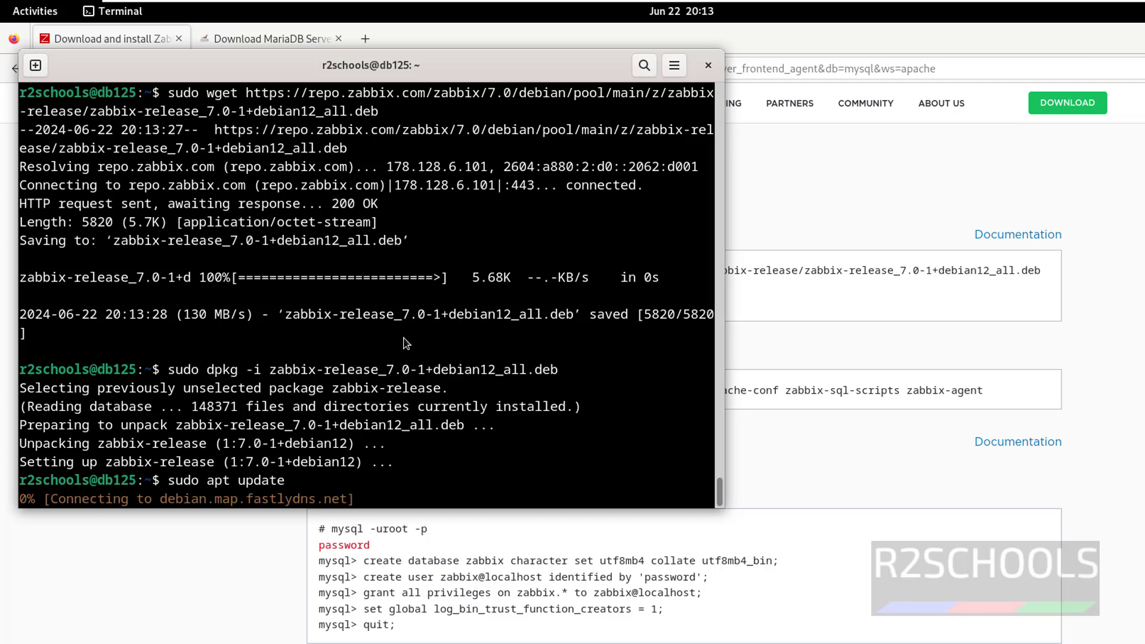
key(alt+Tab)
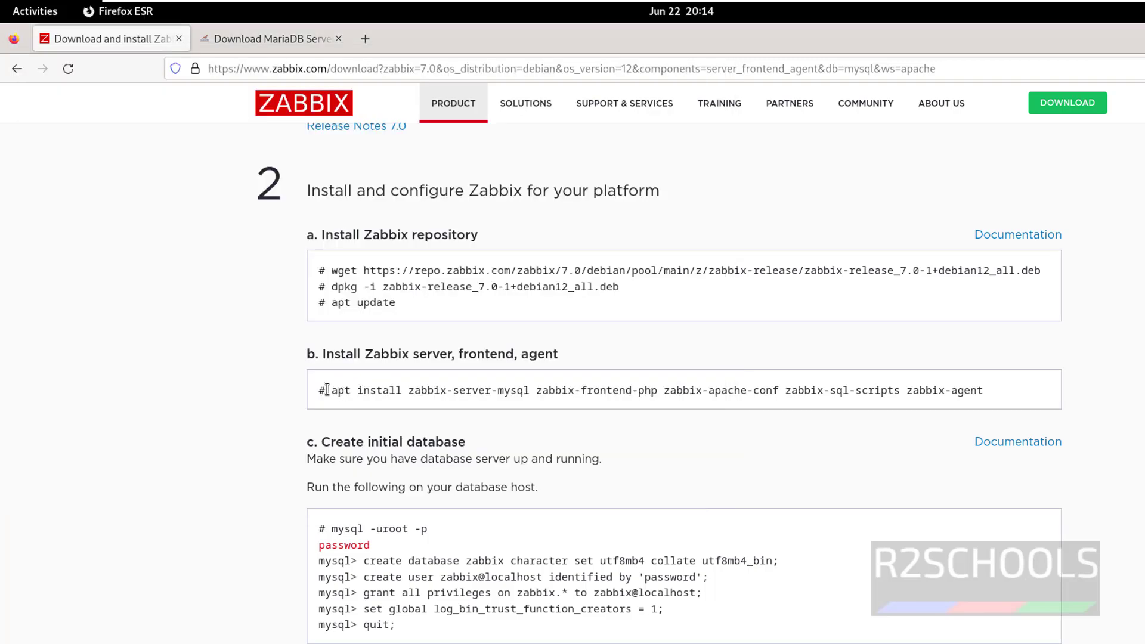
Install zabbix-server-mysql, the PHP frontend, Apache config, SQL scripts and agent with sudo apt install, confirming y
drag(332, 391, 983, 391)
right_click(983, 391)
click(979, 403)
key(alt+Tab)
key(ctrl+l)
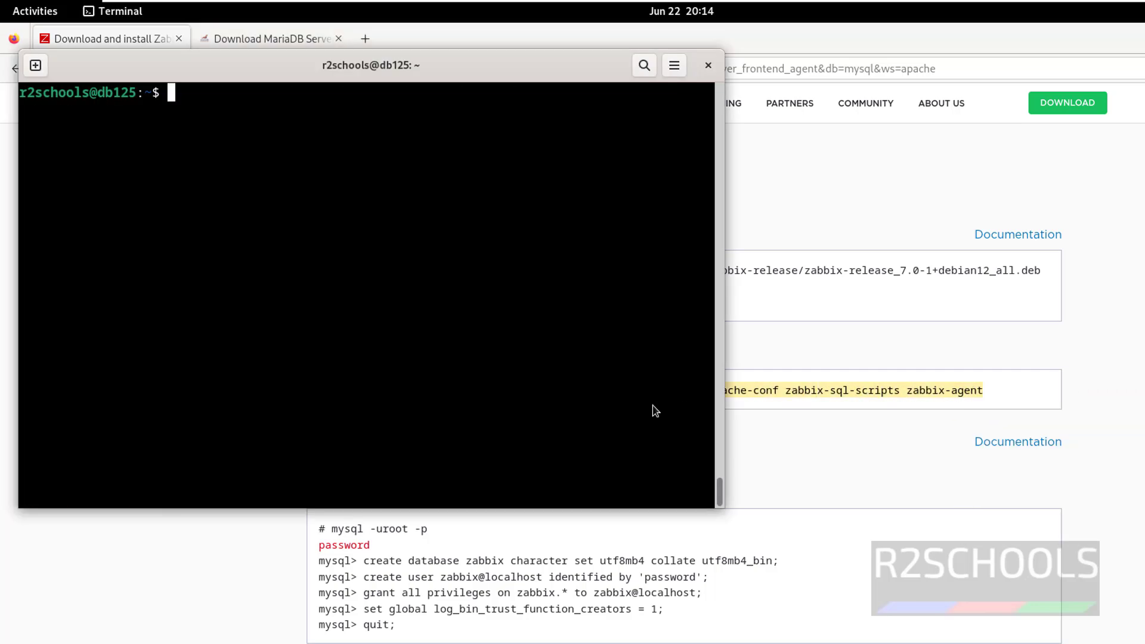
text(sudo)
right_click(514, 322)
click(545, 375)
key(Return)
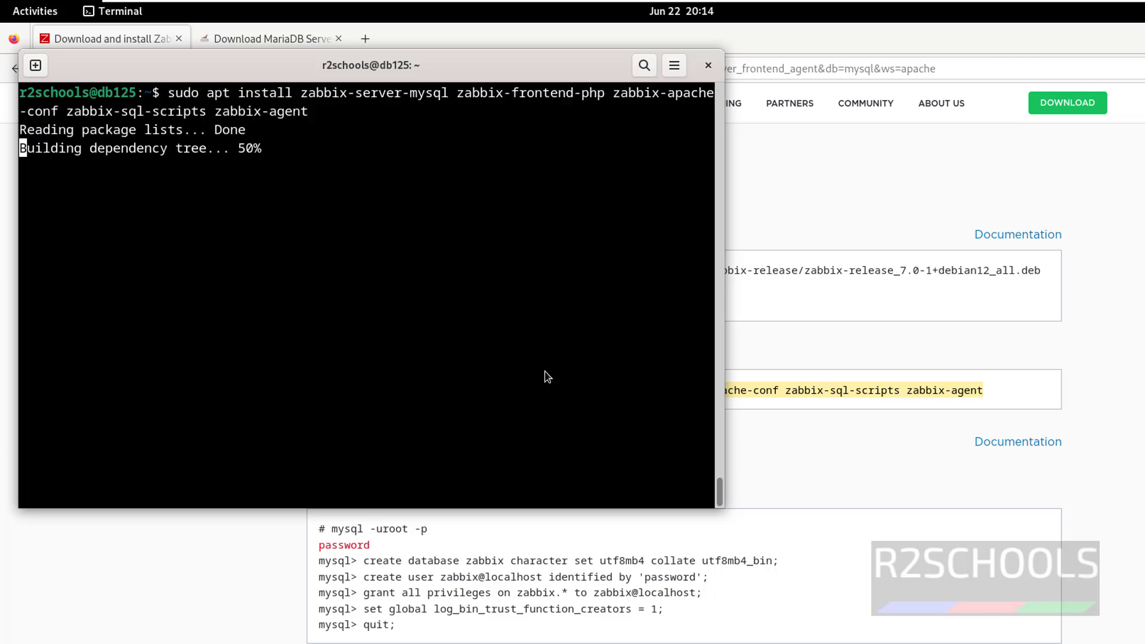
text(y)
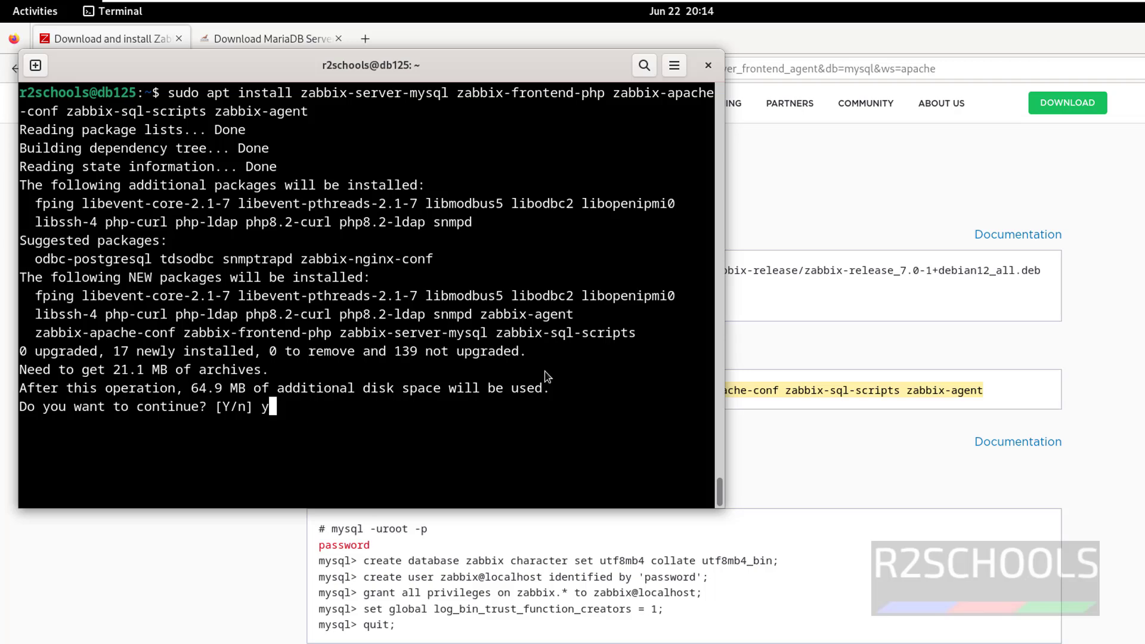
key(Return)
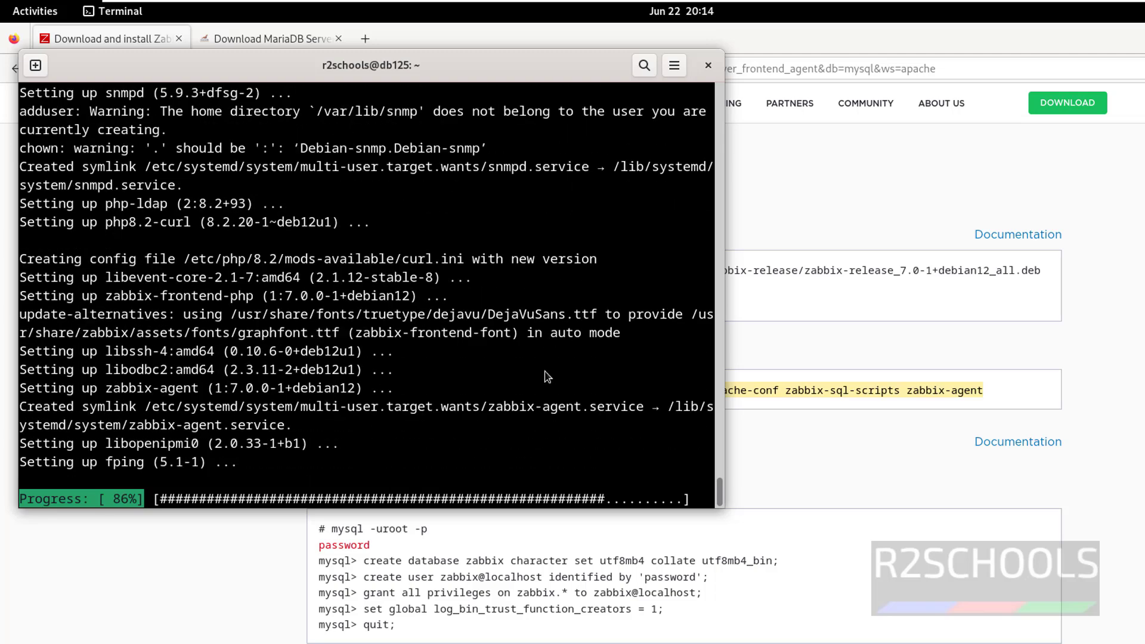
key(alt+Tab)
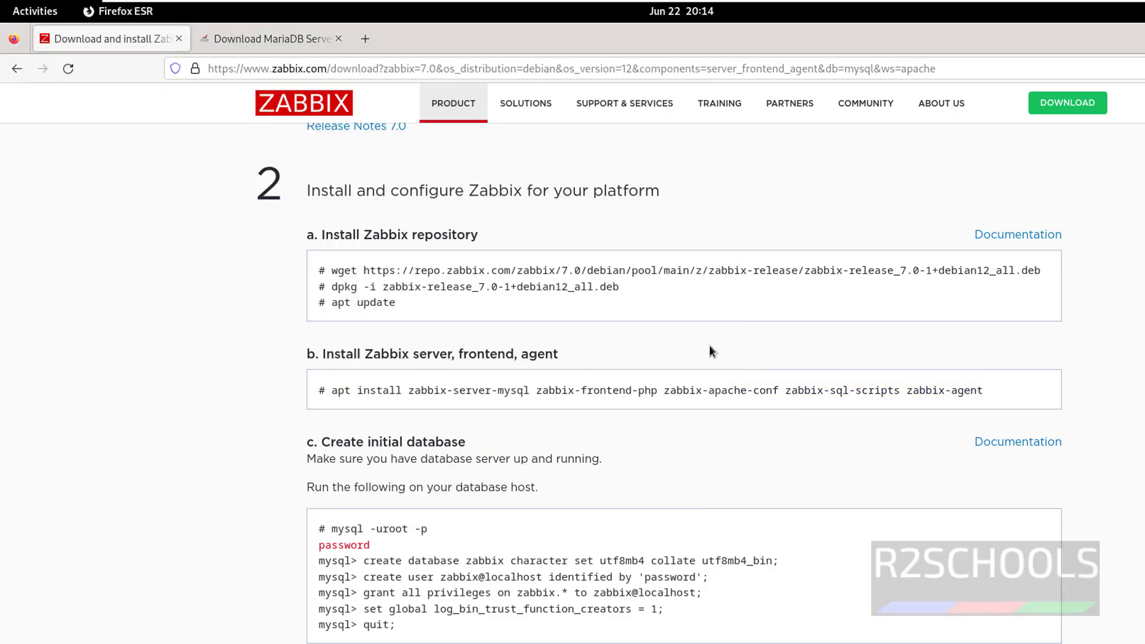
Open a root MariaDB 11.0.6 session with mariadb -u root -p and the root password
scroll(739, 435, down, 3)
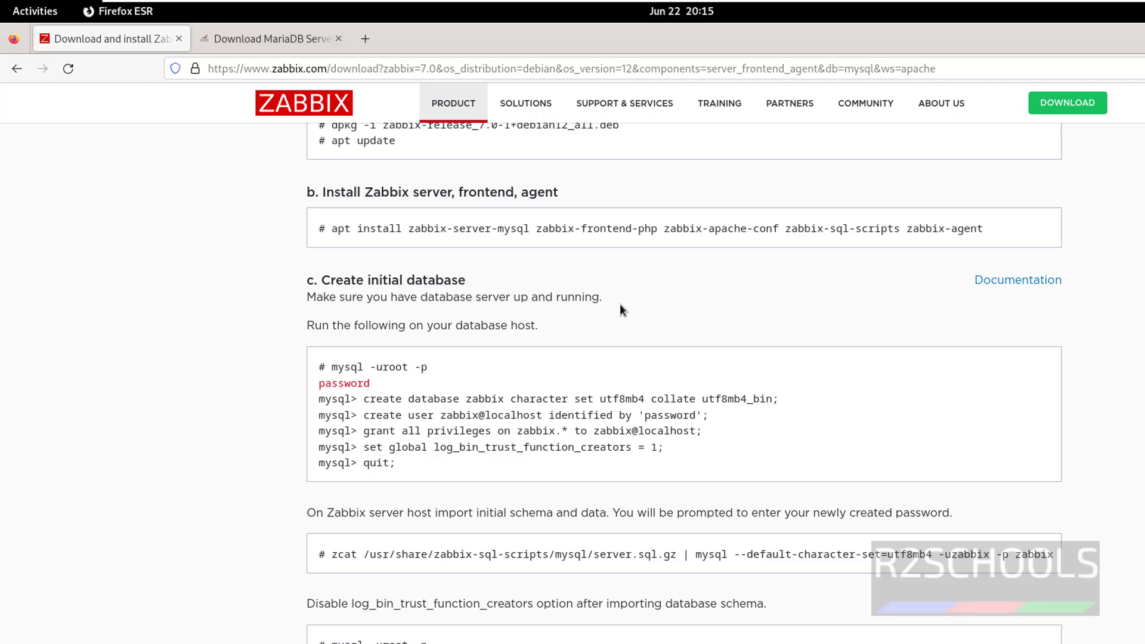
key(alt+Tab)
key(ctrl+l)
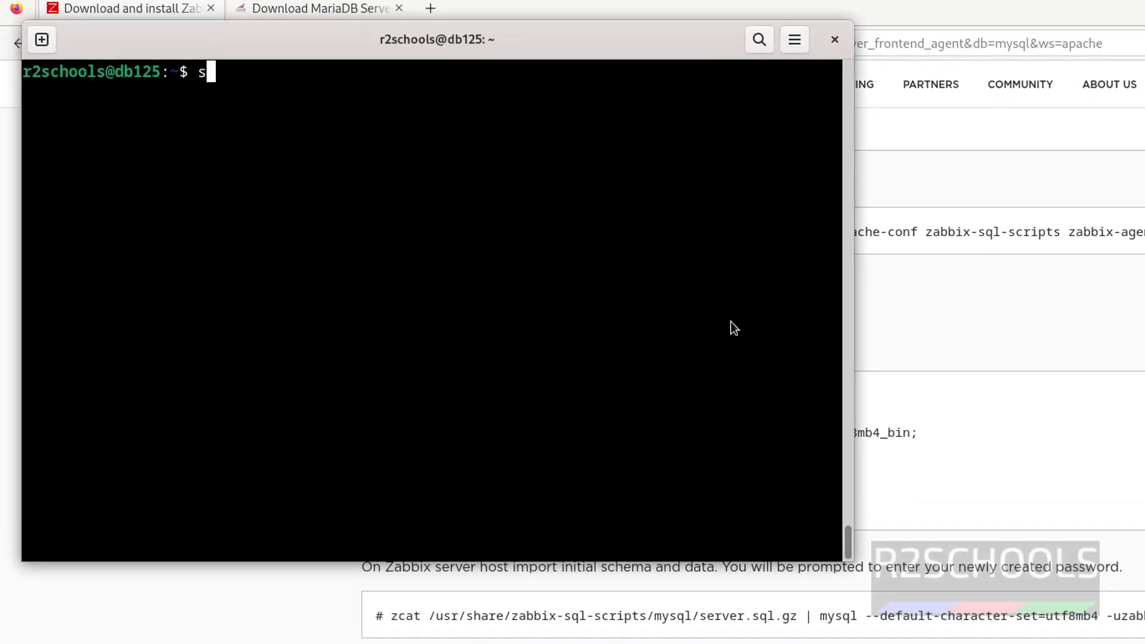
text(mysql -)
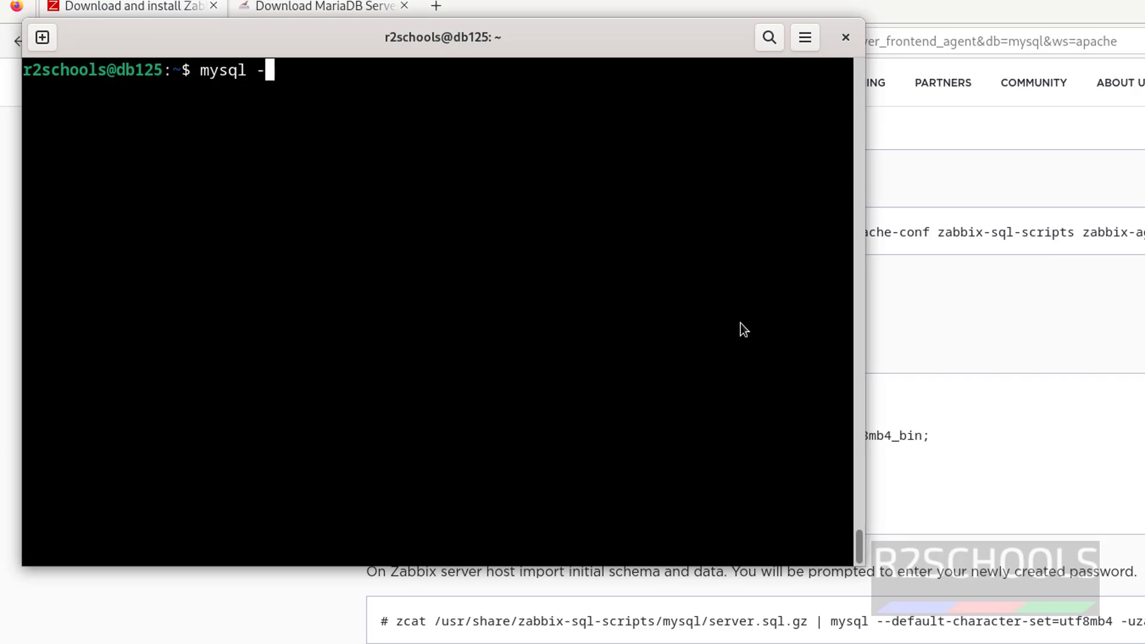
text(u root -p)
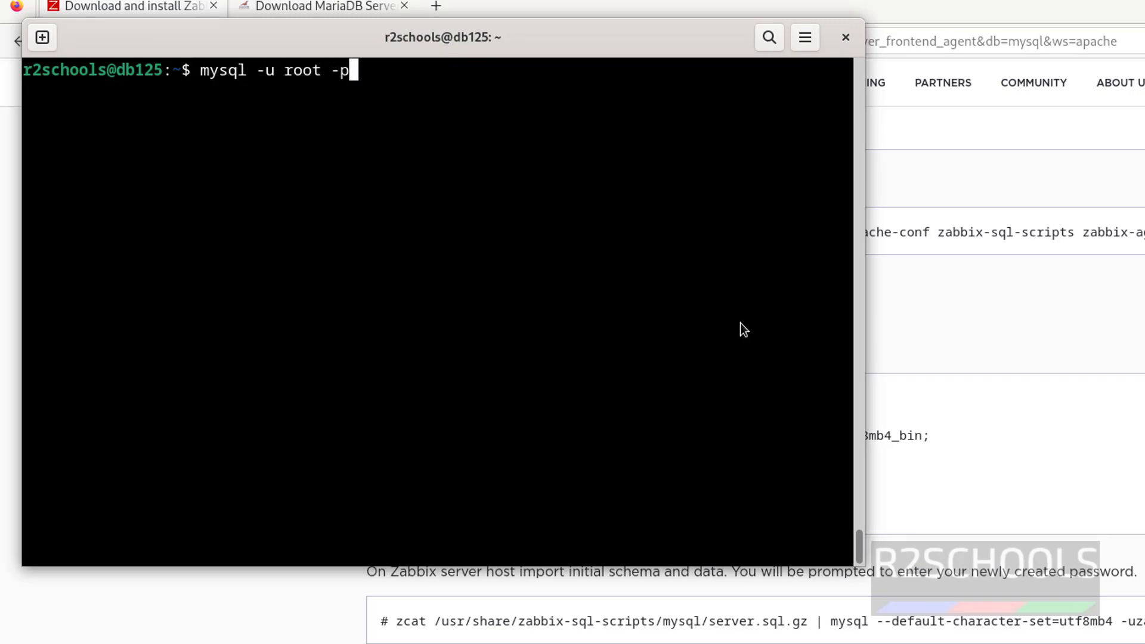
key(Return)
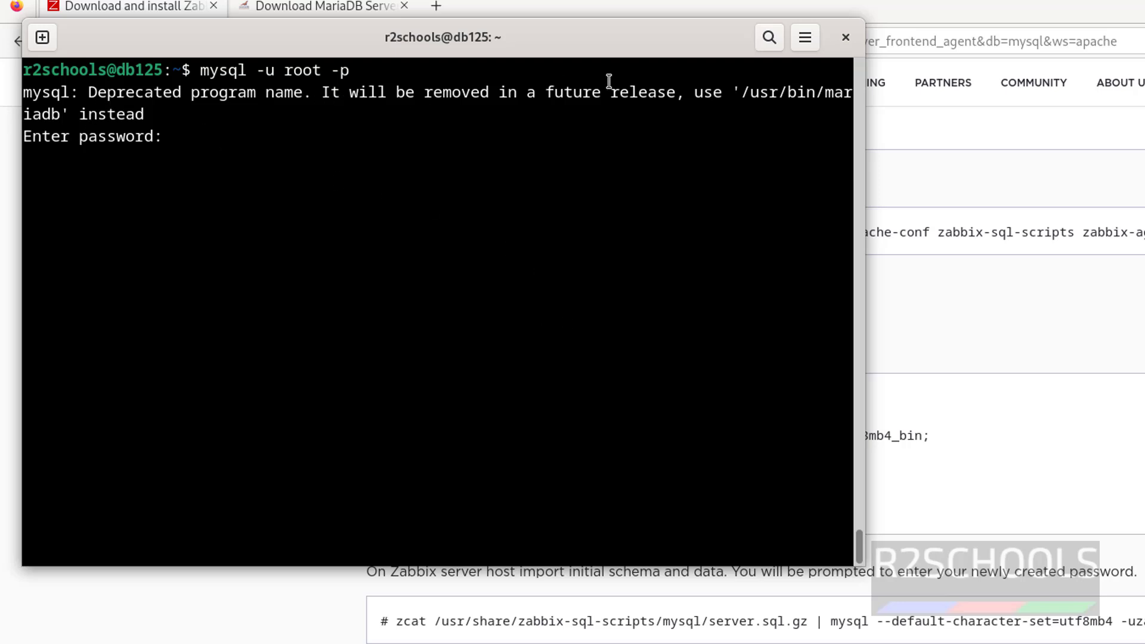
key(ctrl+c)
key(ctrl+l)
text(m)
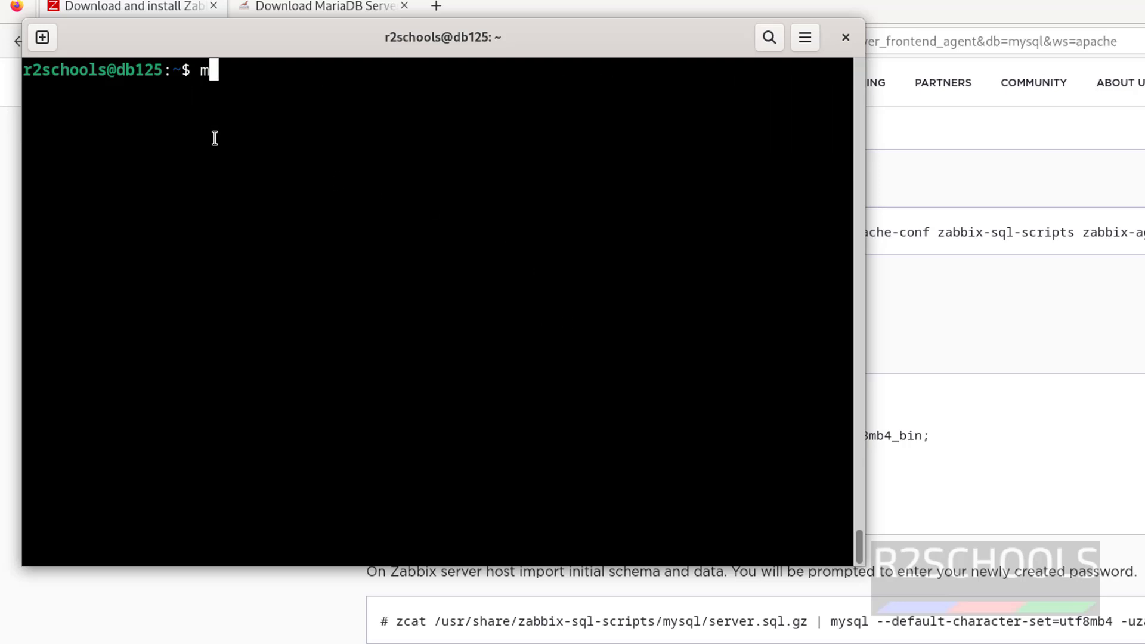
text(ariadb)
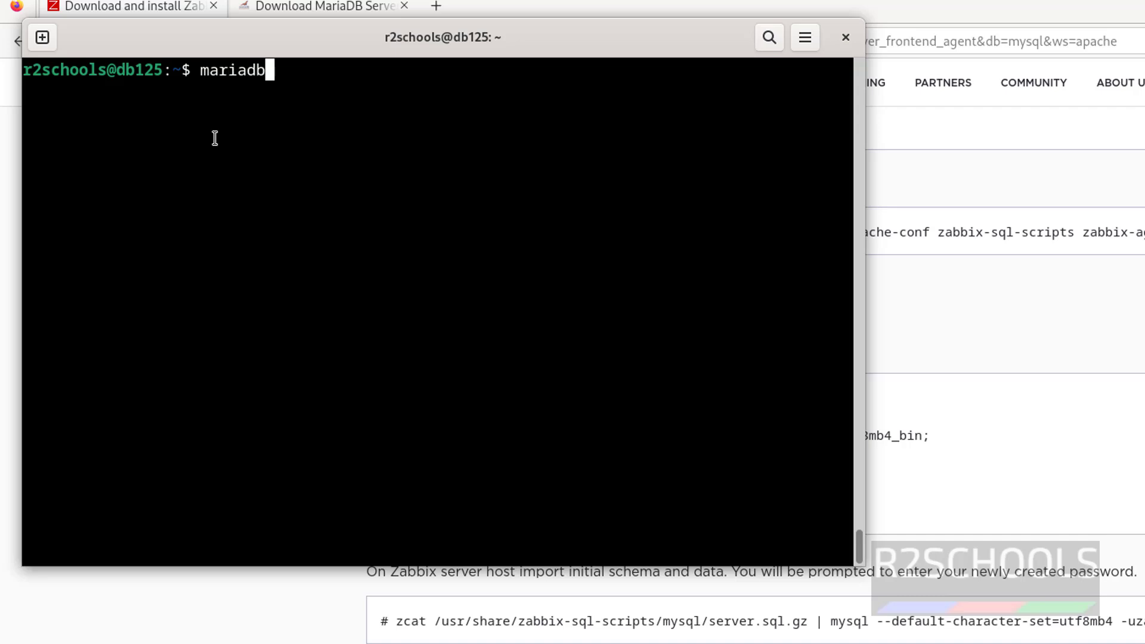
text( -u root -p)
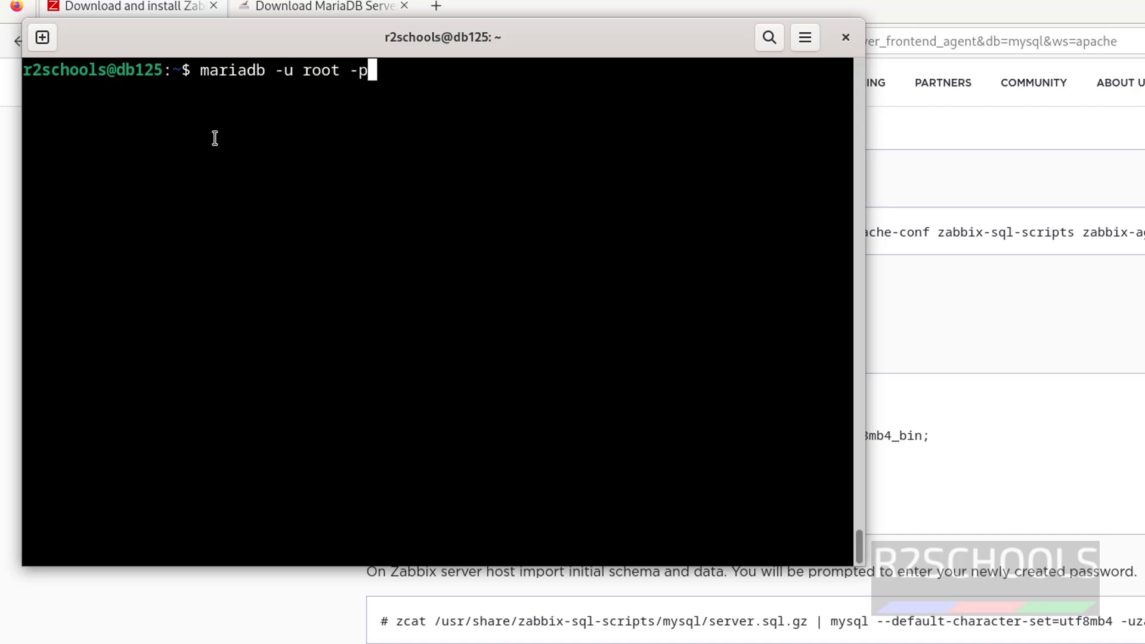
key(Return)
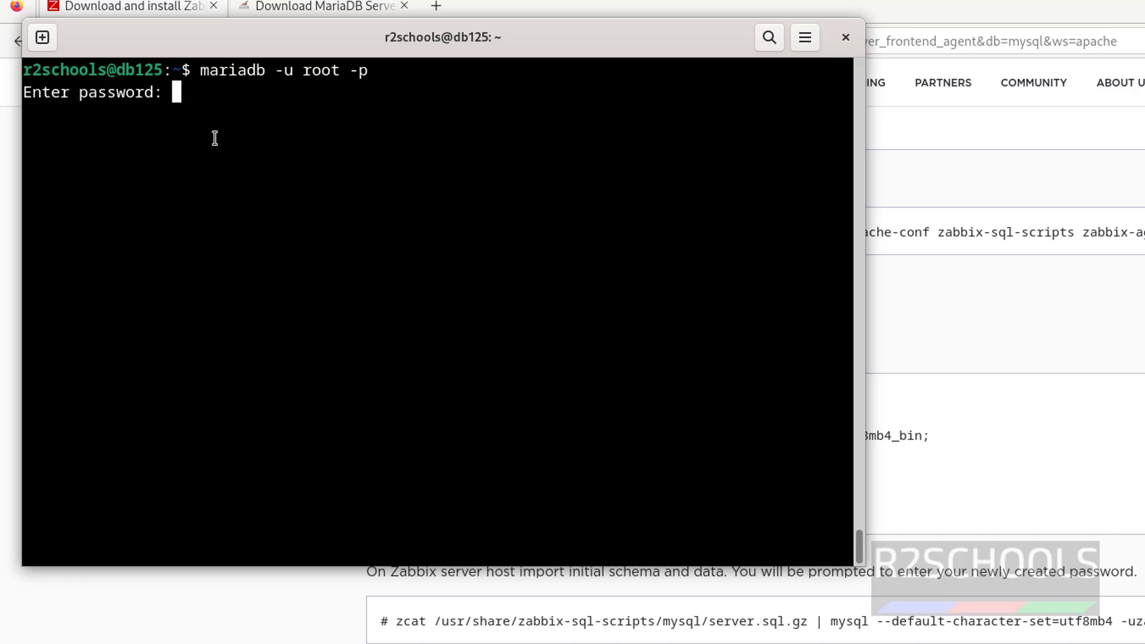
key(Return)
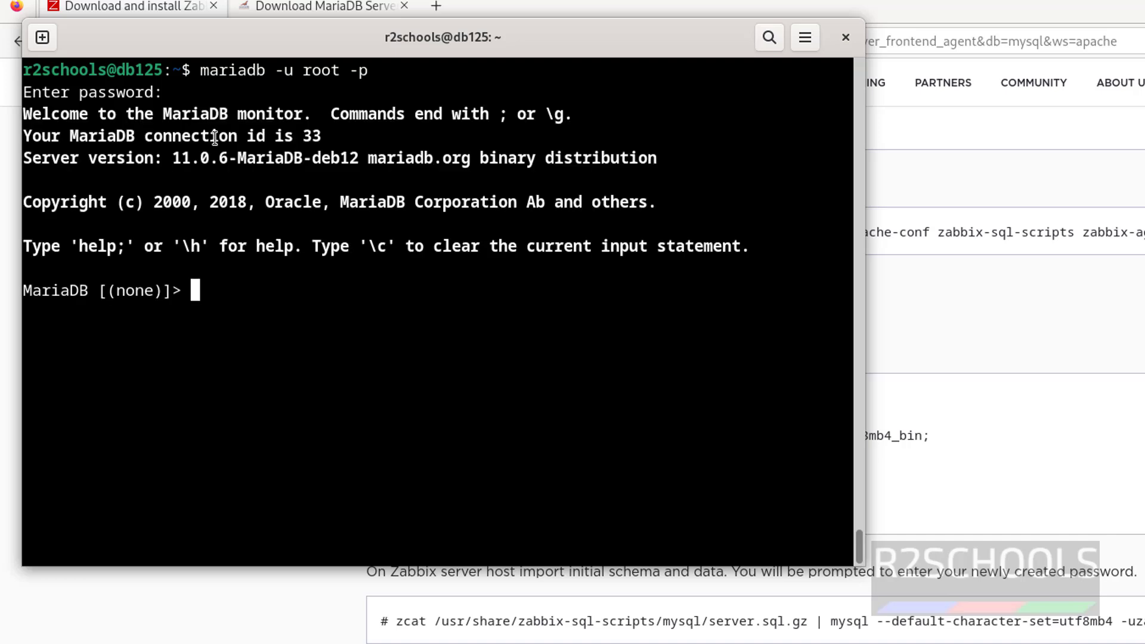
key(alt+Tab)
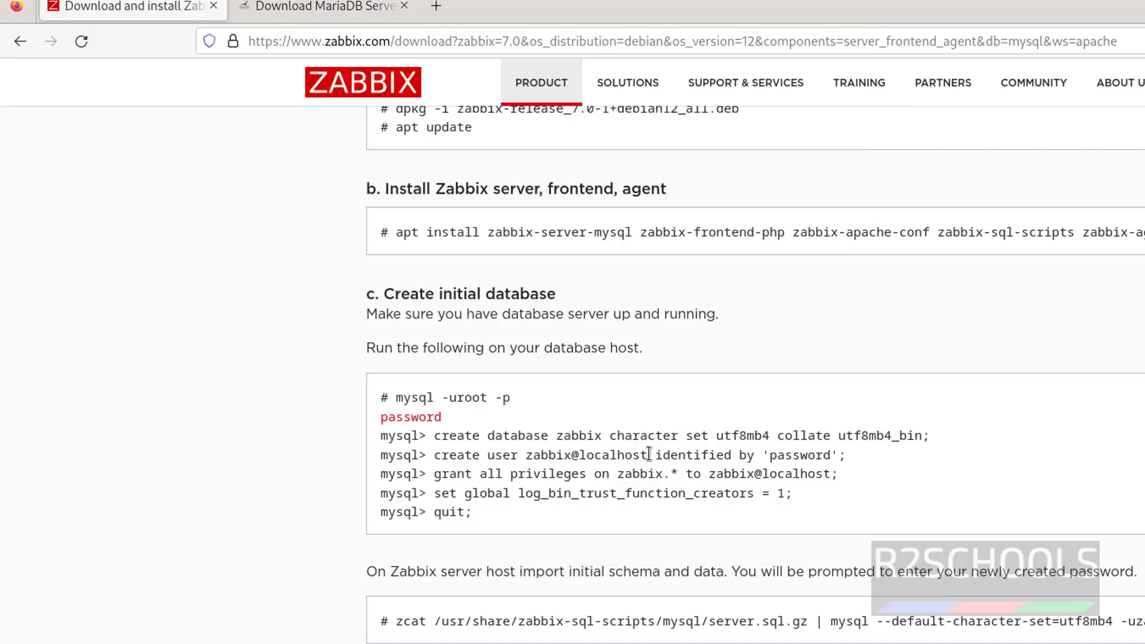
Create the zabbix database with utf8mb4 and confirm it with show databases
drag(433, 440, 943, 442)
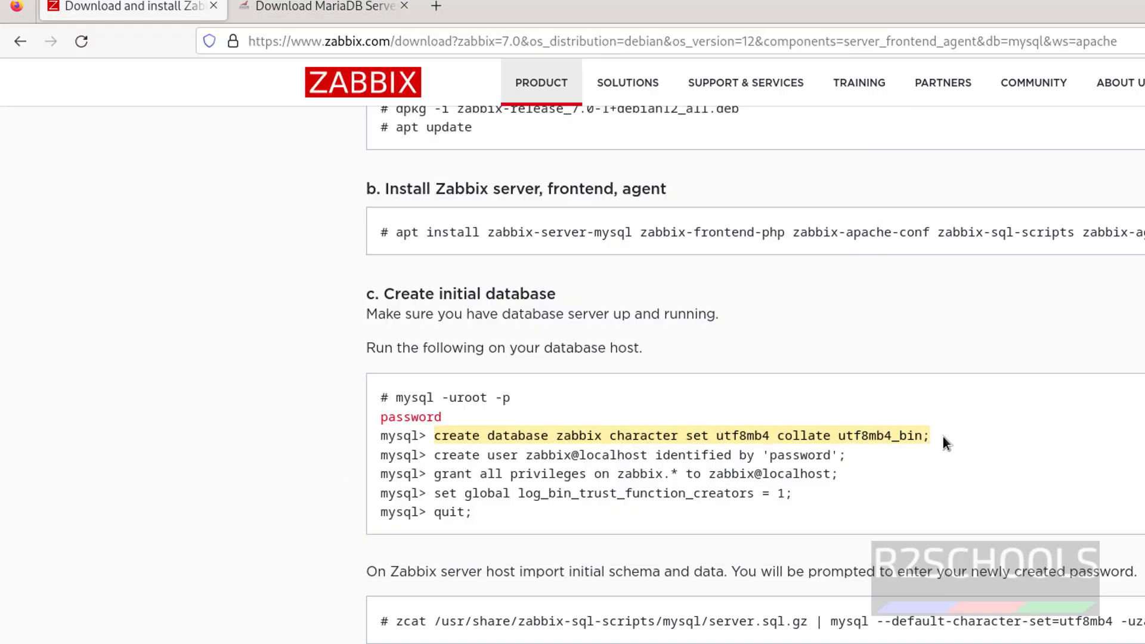
right_click(944, 442)
click(932, 452)
key(alt+Tab)
right_click(494, 295)
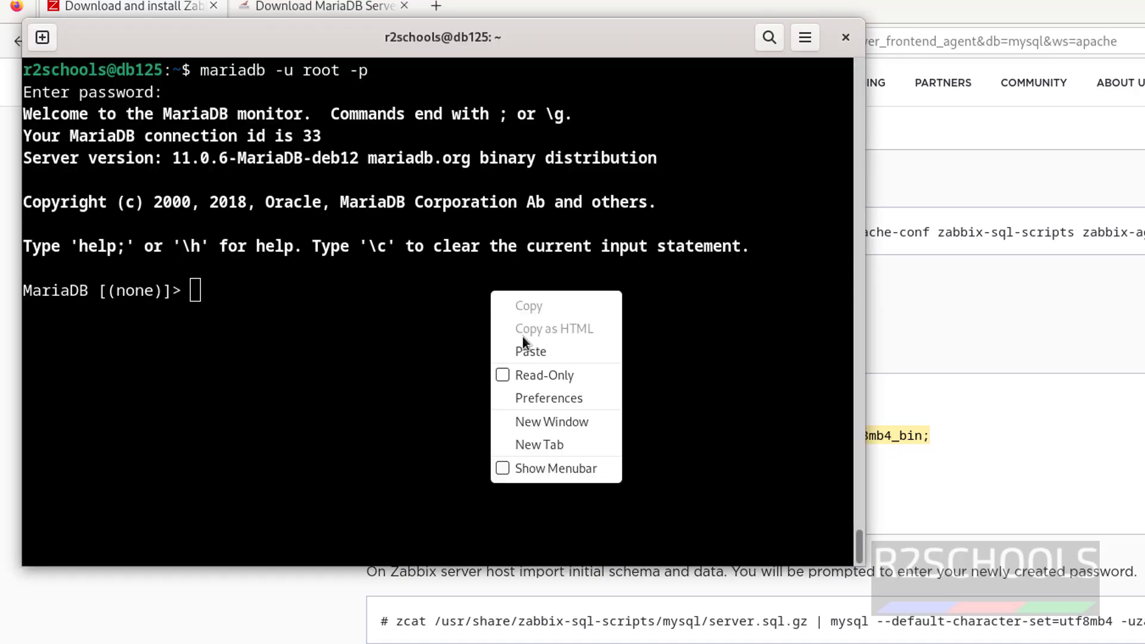
click(525, 347)
key(Return)
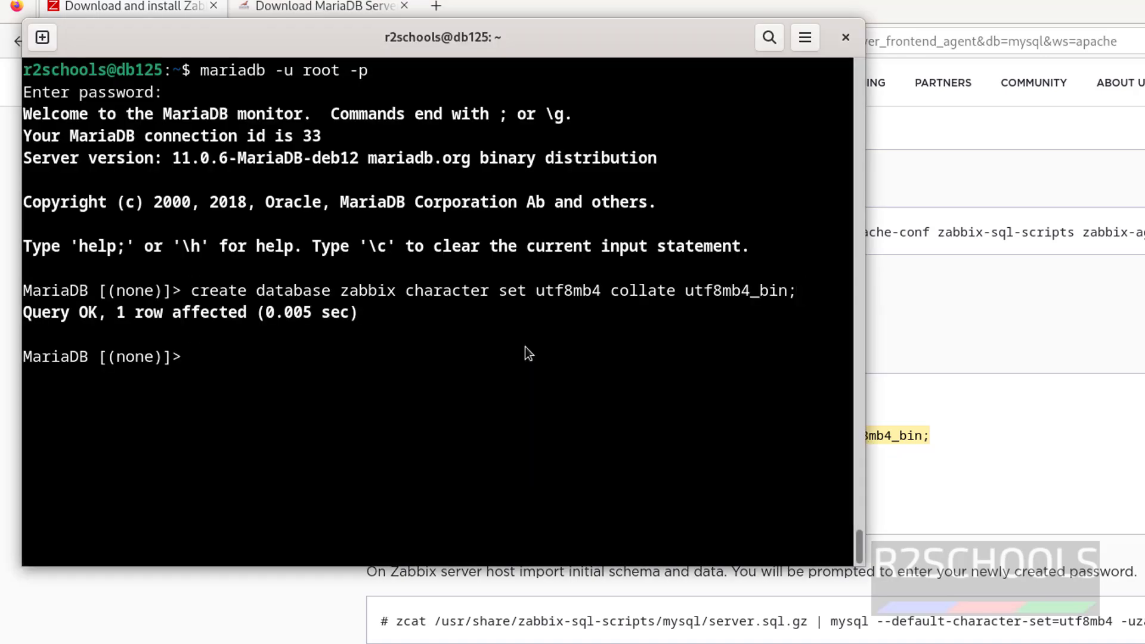
text(show databases;)
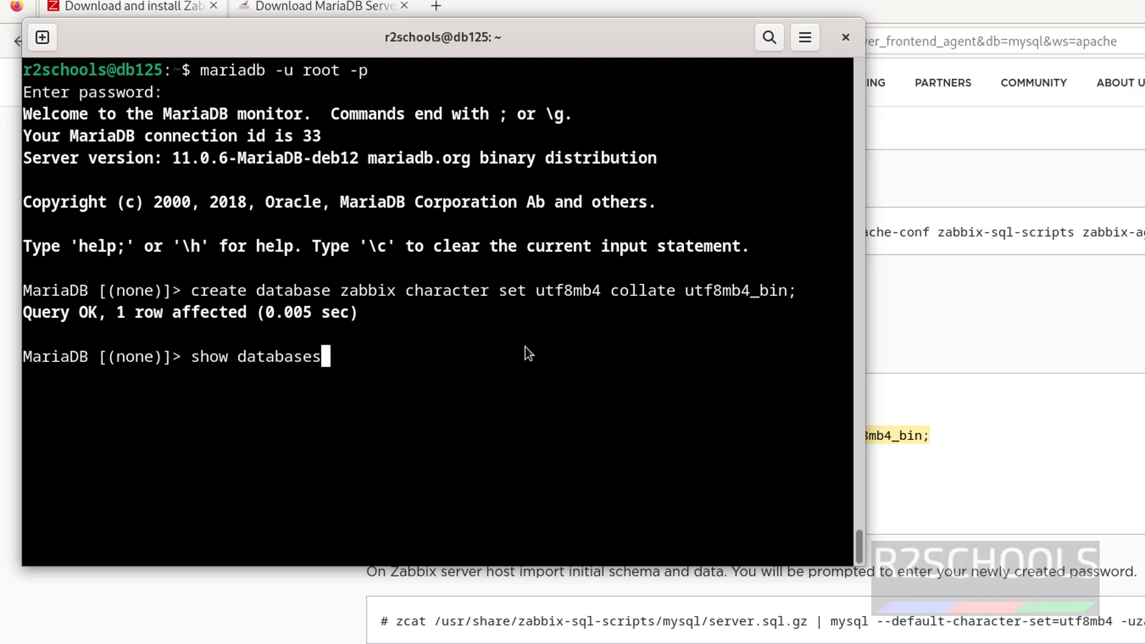
key(Return)
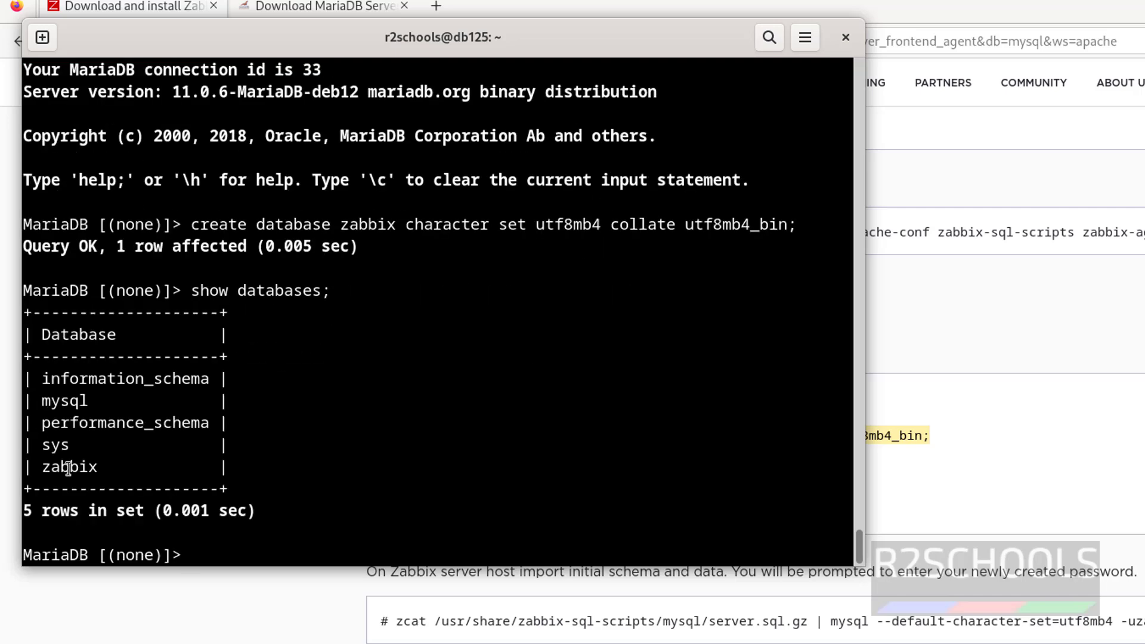
double_click(68, 467)
Create the zabbix@localhost database user
key(alt+Tab)
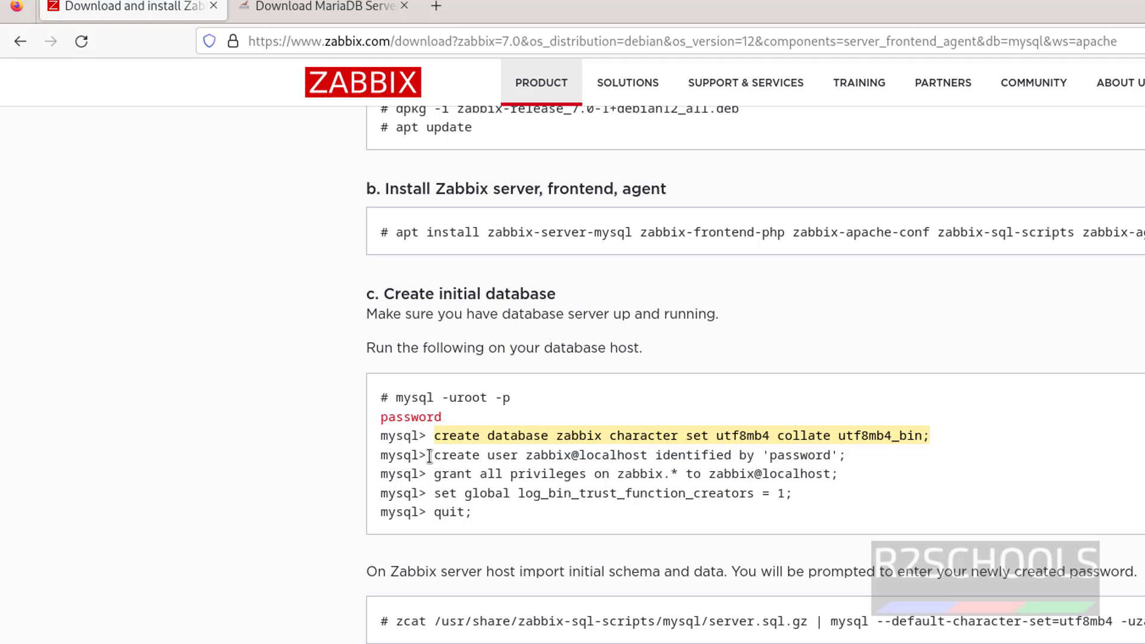
drag(433, 459, 836, 471)
right_click(835, 468)
click(850, 464)
click(801, 458)
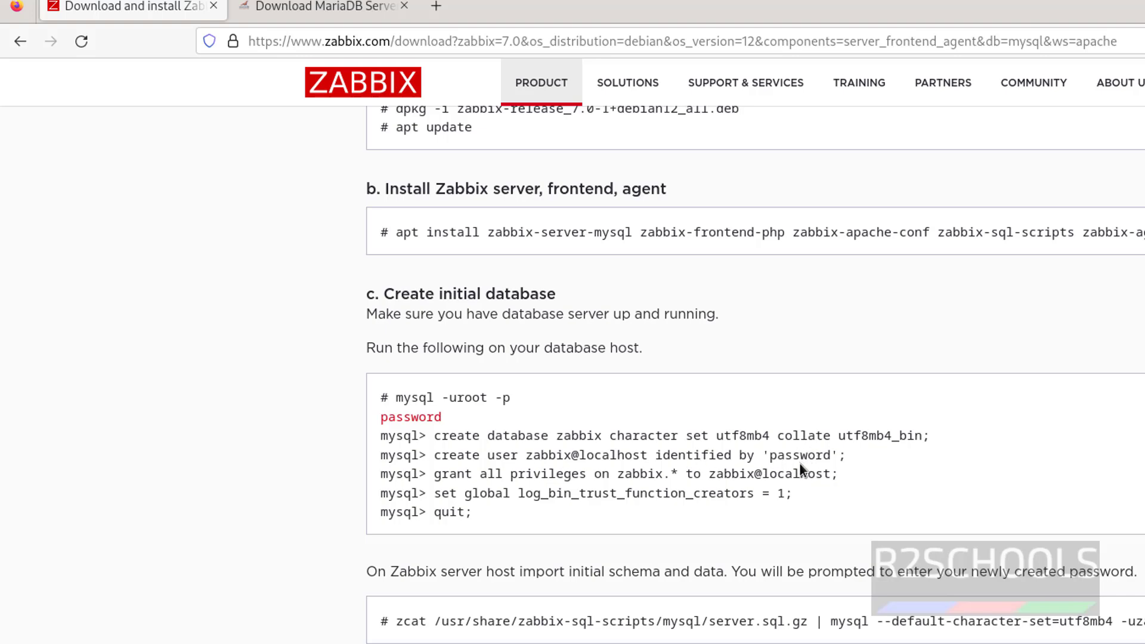
key(alt+Tab)
right_click(444, 312)
click(489, 379)
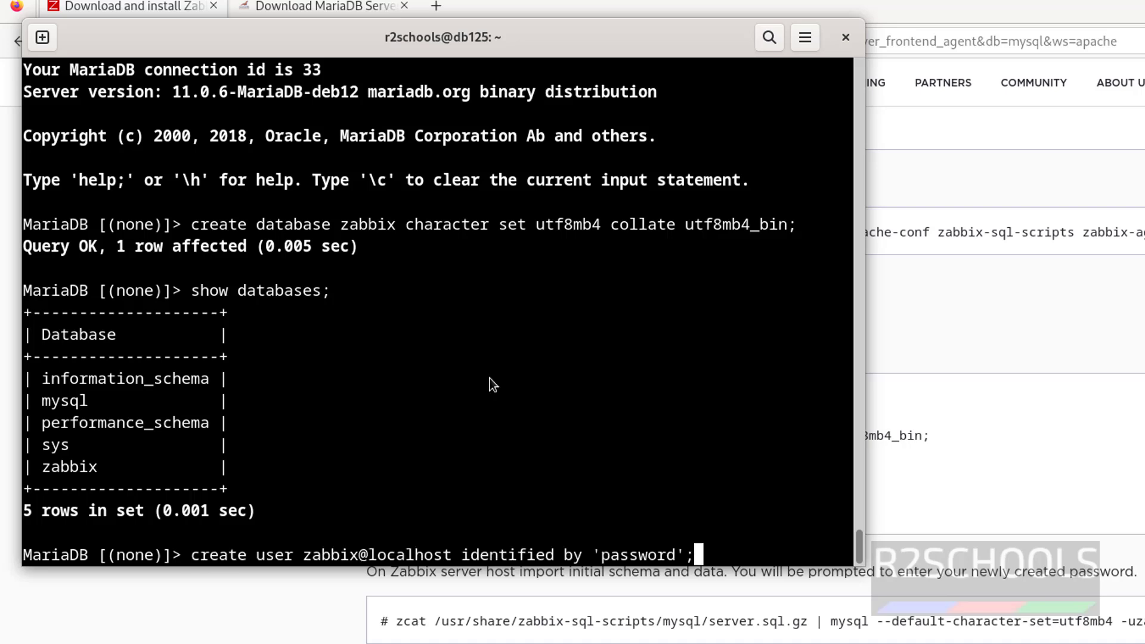
key(Return)
Grant the zabbix user all privileges on the zabbix database
key(alt+Tab)
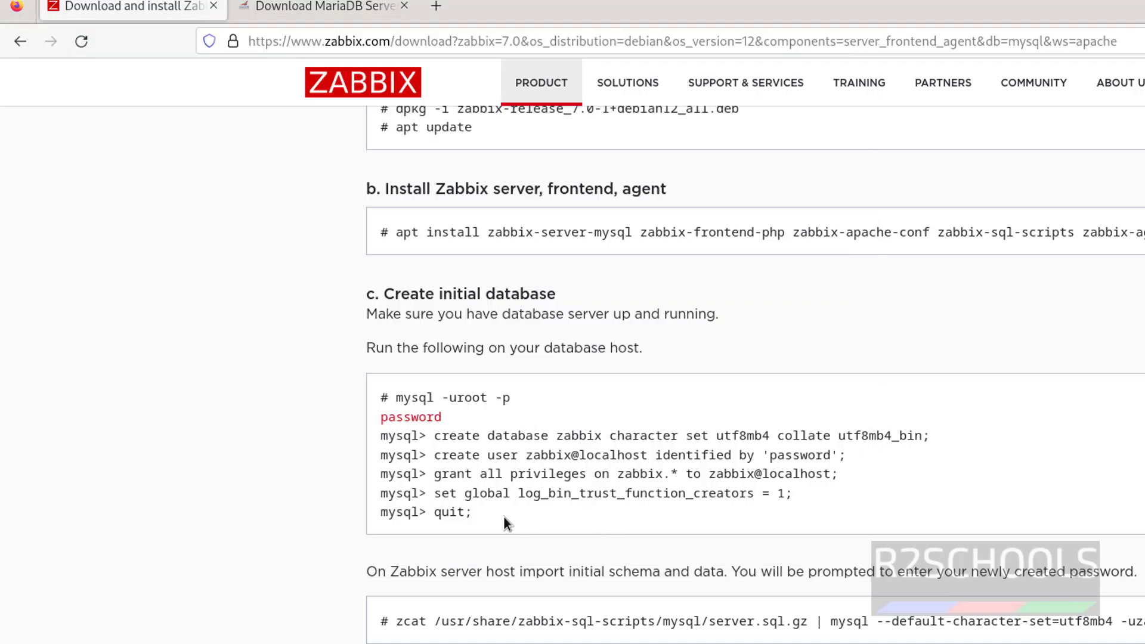
drag(436, 475, 842, 473)
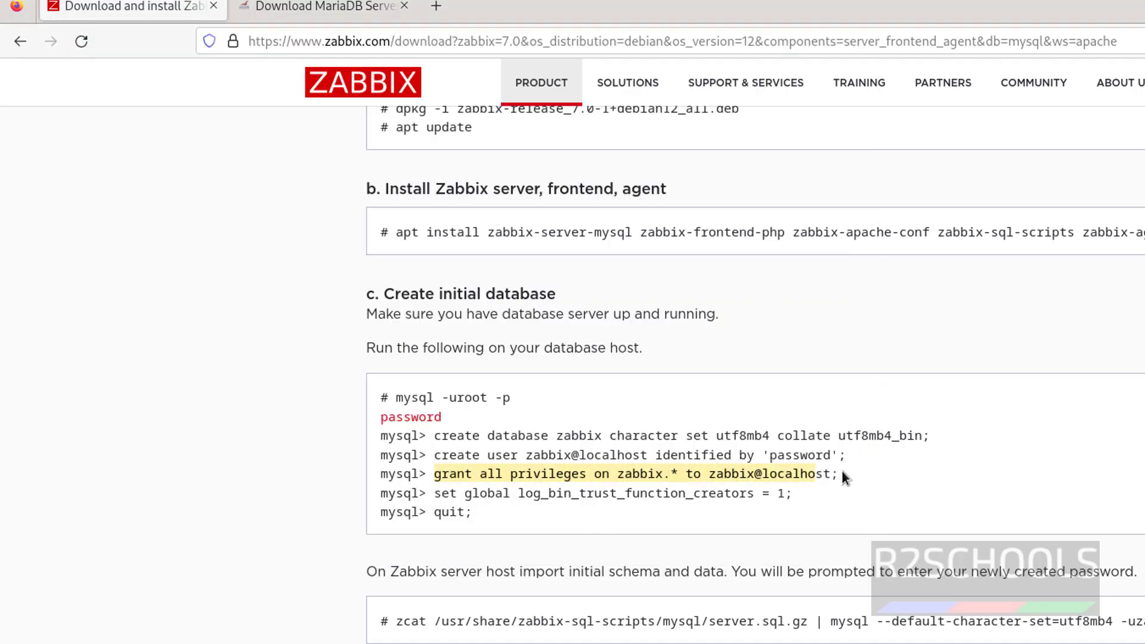
right_click(783, 474)
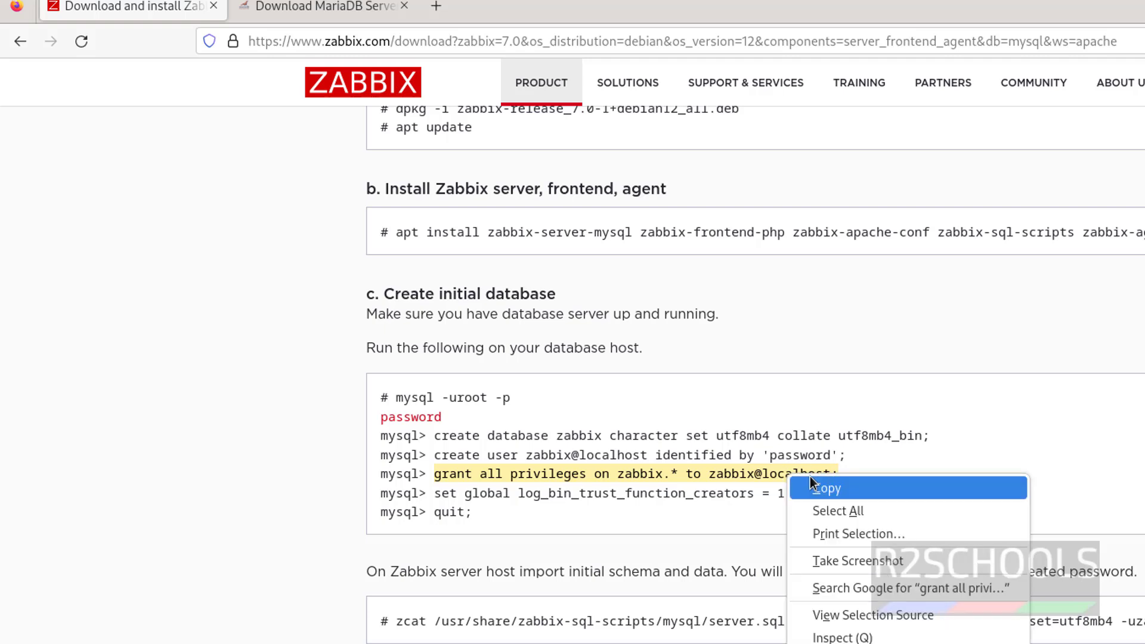
click(810, 483)
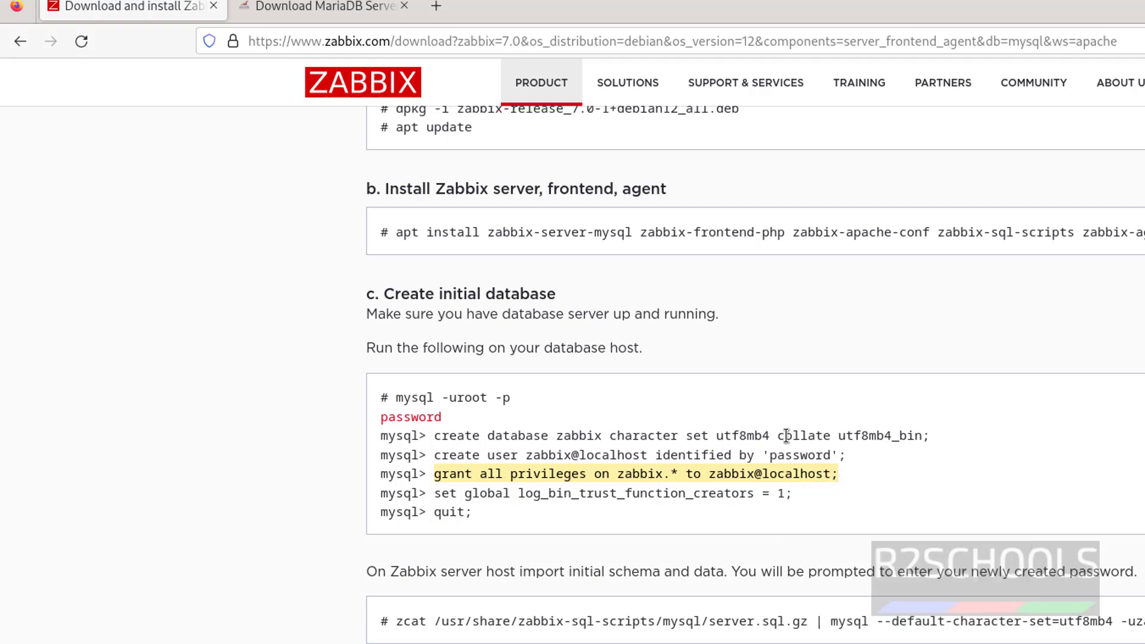
key(alt+Tab)
right_click(336, 250)
click(369, 300)
key(Return)
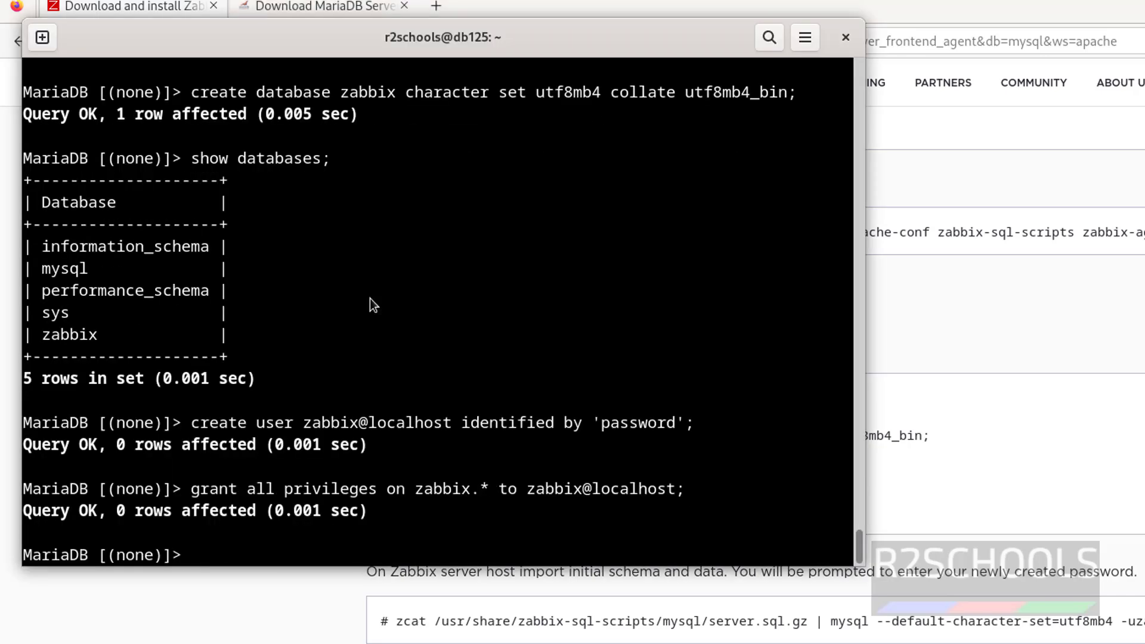
Set global log_bin_trust_function_creators to 1 and quit MariaDB
key(alt+Tab)
drag(435, 493, 833, 490)
right_click(749, 491)
click(775, 502)
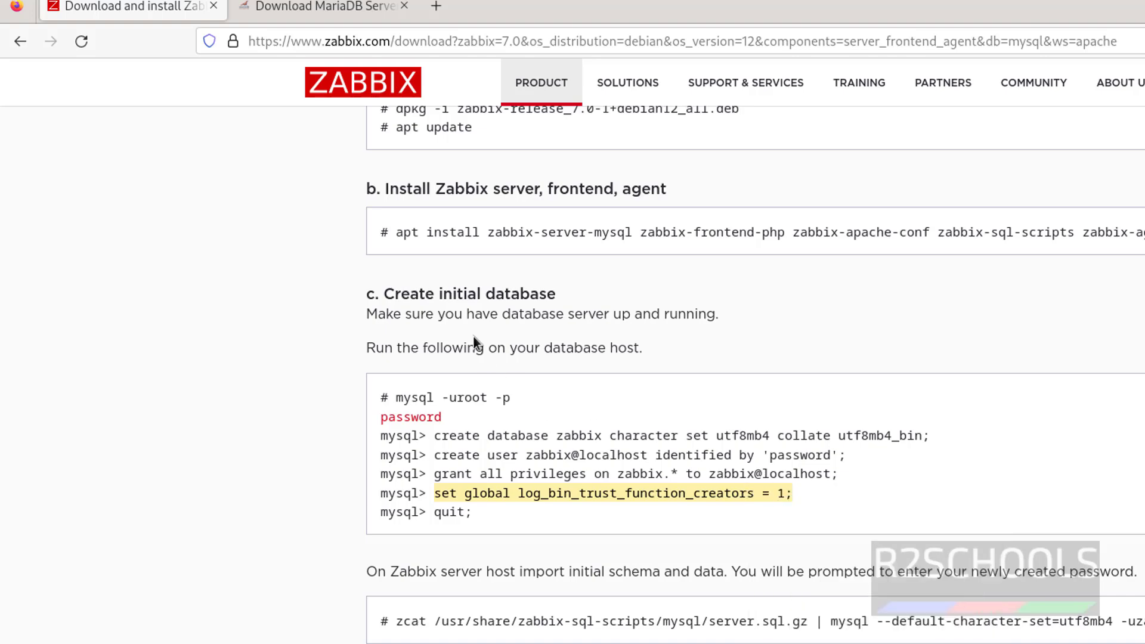
key(alt+Tab)
right_click(460, 319)
click(496, 378)
key(Return)
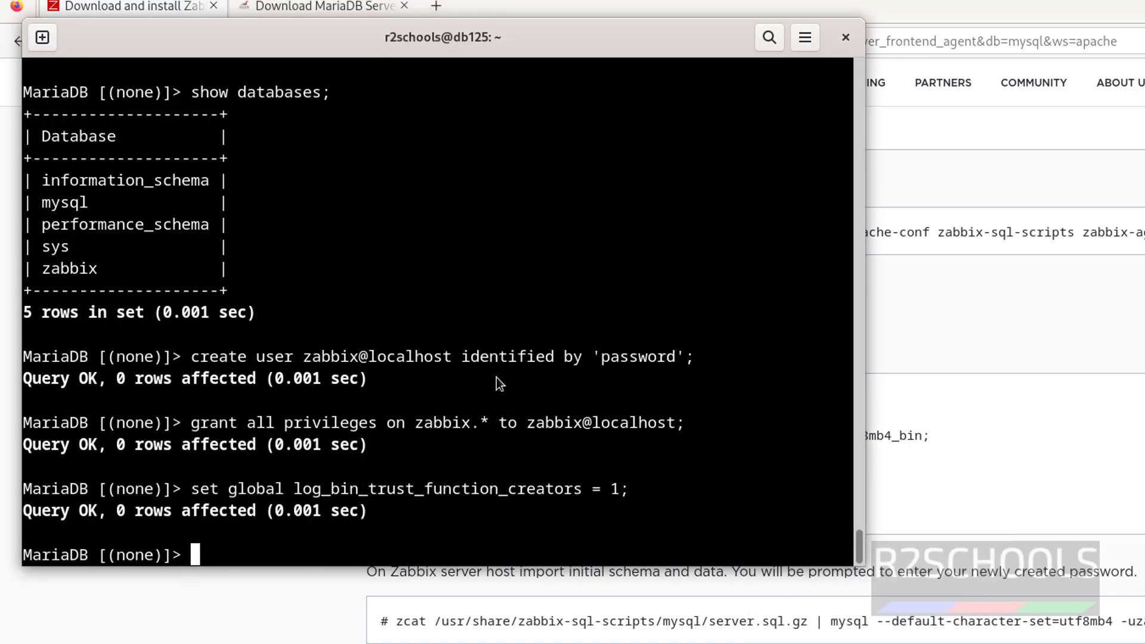
text(quit)
click(404, 588)
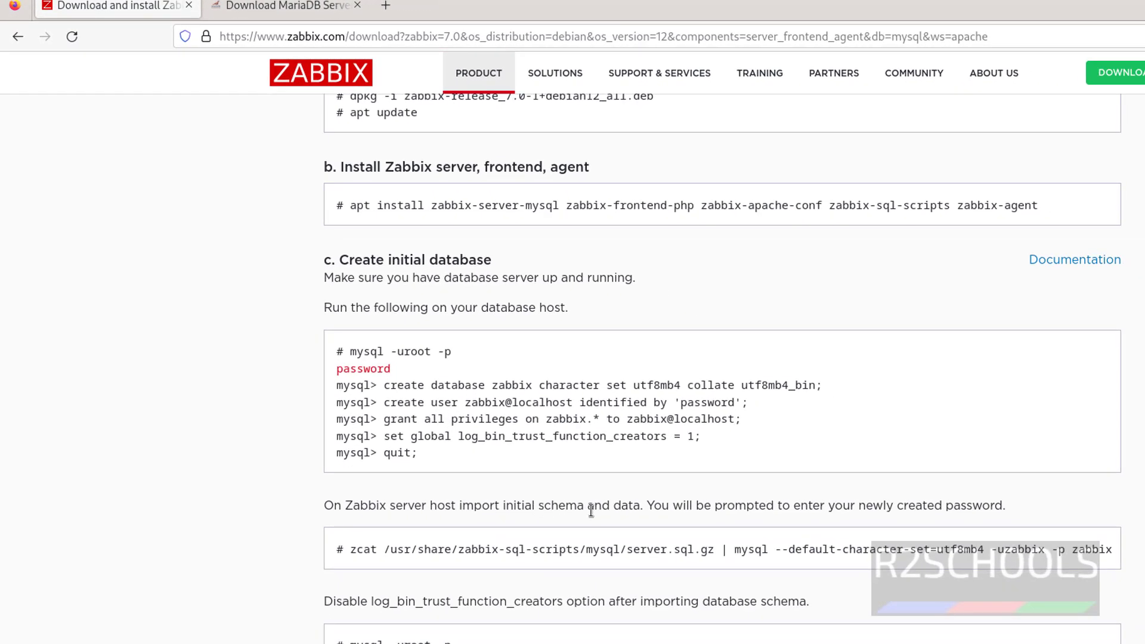
Run the zcat server.sql.gz | mysql command importing into the zabbix database as the zabbix user
drag(351, 552, 1135, 559)
right_click(1078, 558)
click(1095, 568)
key(alt+Tab)
right_click(502, 237)
click(529, 292)
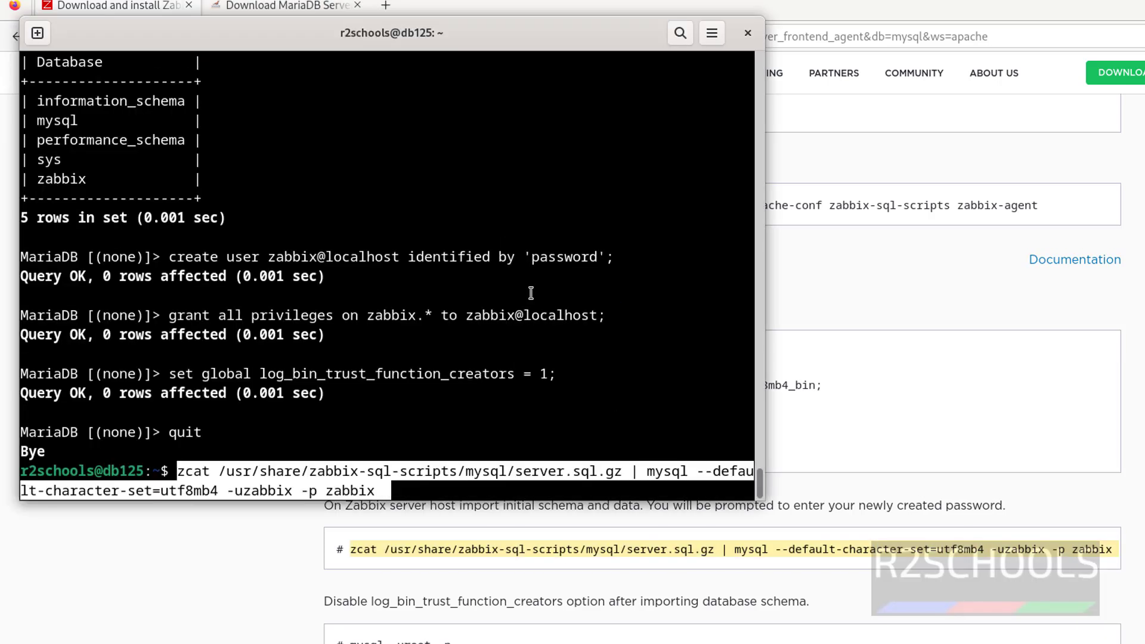
key(ctrl+l)
key(Return)
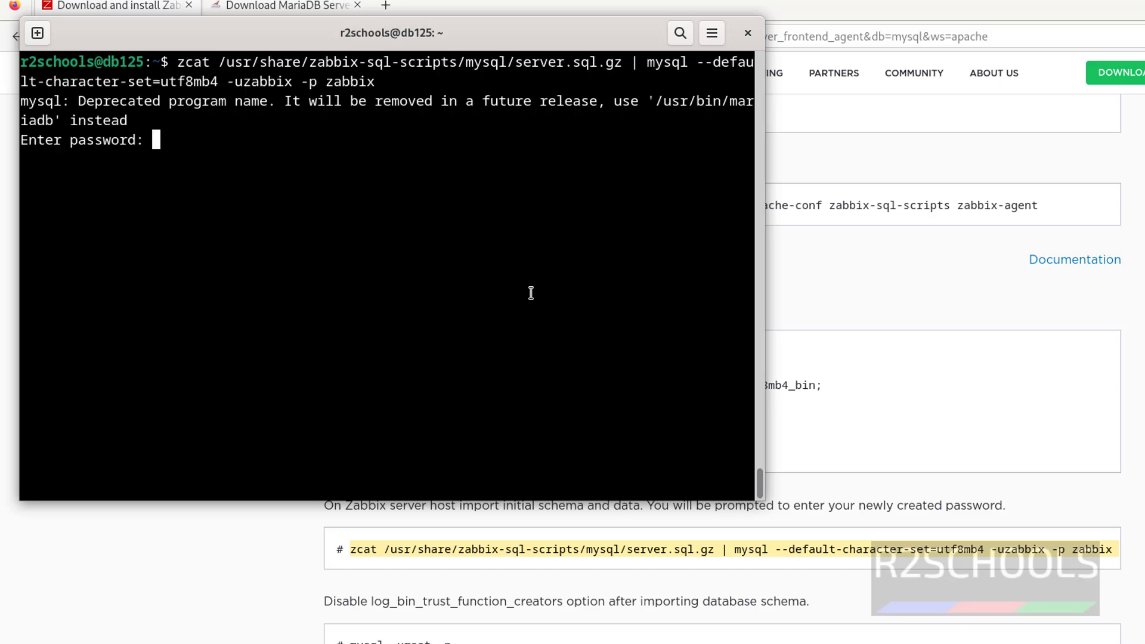
Enter the zabbix user's database password so the schema import completes
key(alt+Tab)
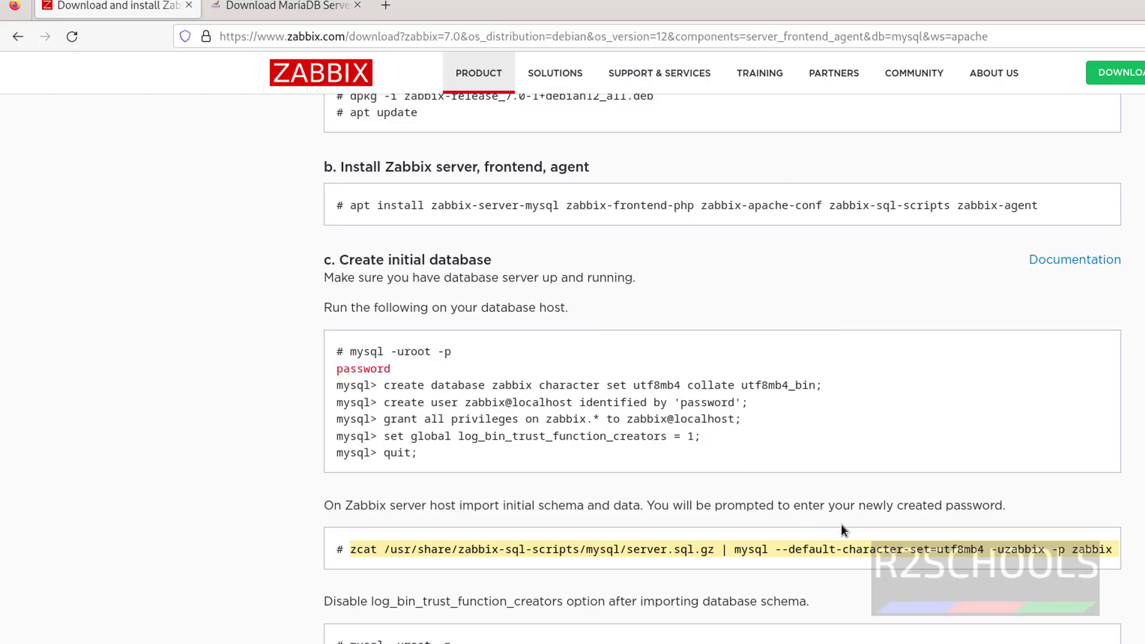
key(alt+Tab)
key(alt+Tab)
double_click(705, 403)
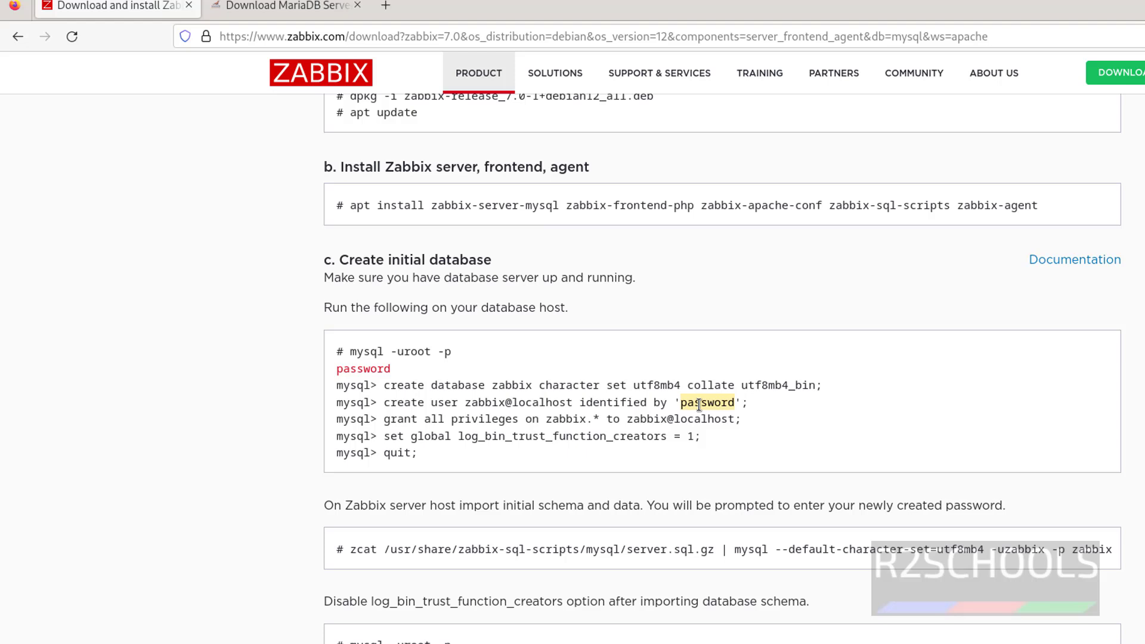
key(alt+Tab)
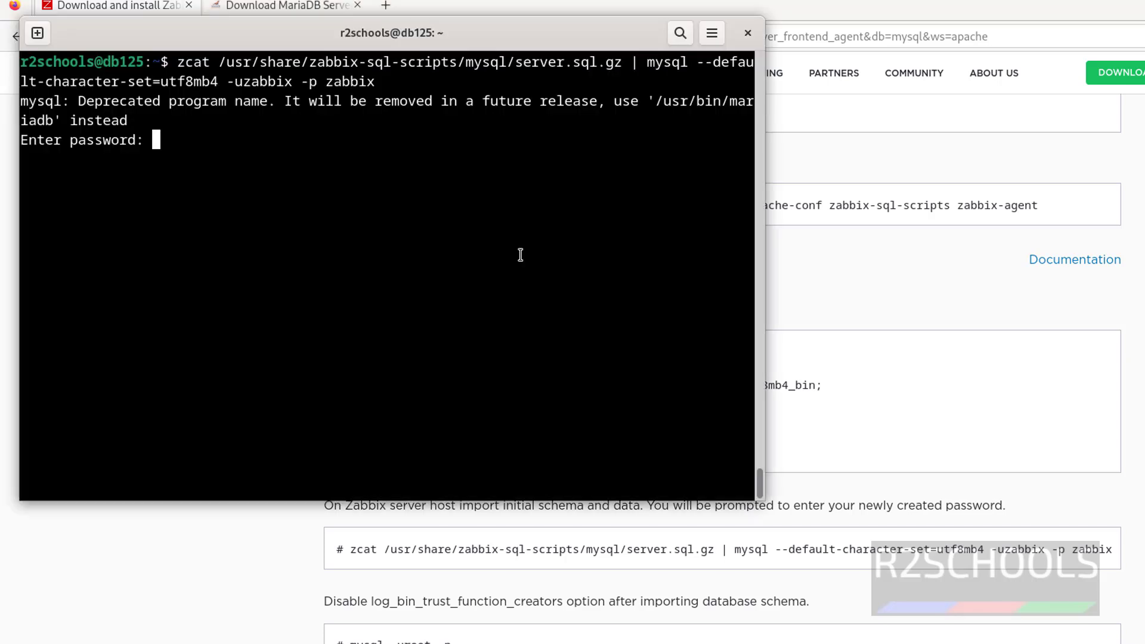
key(Return)
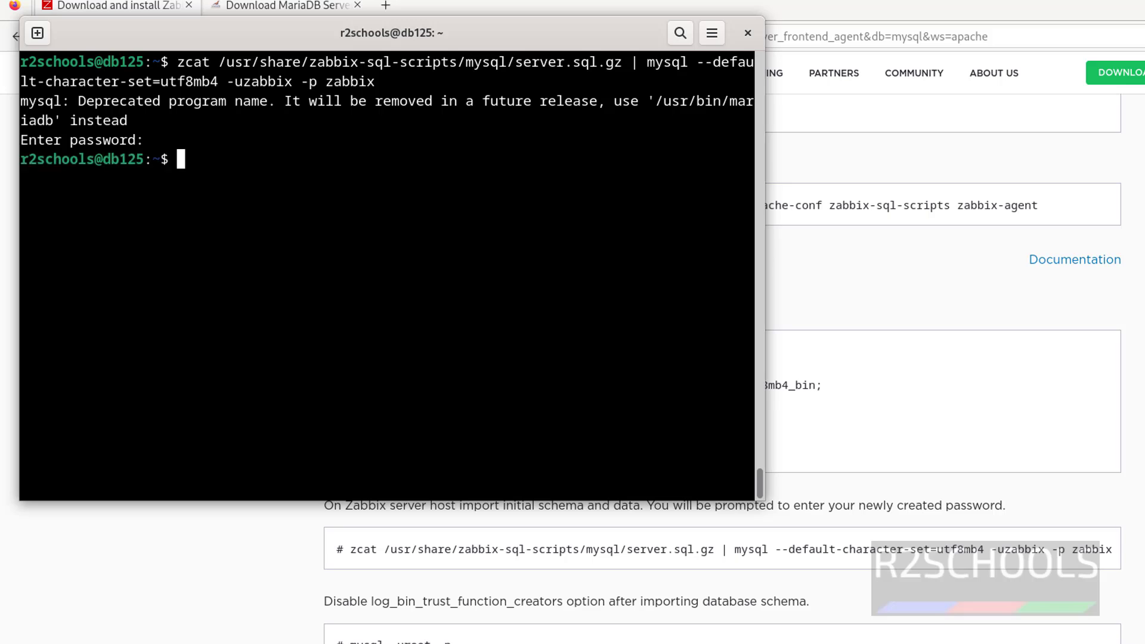
key(alt+Tab)
Log back in to MariaDB as root with mariadb -u root -p
scroll(372, 412, down, 4)
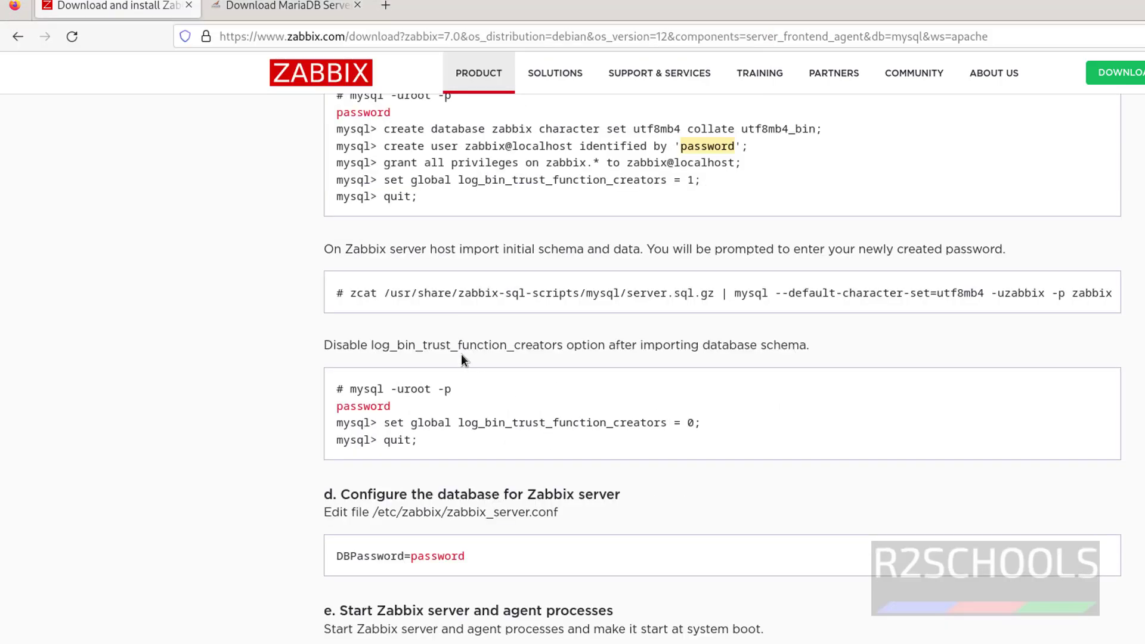
drag(381, 423, 776, 427)
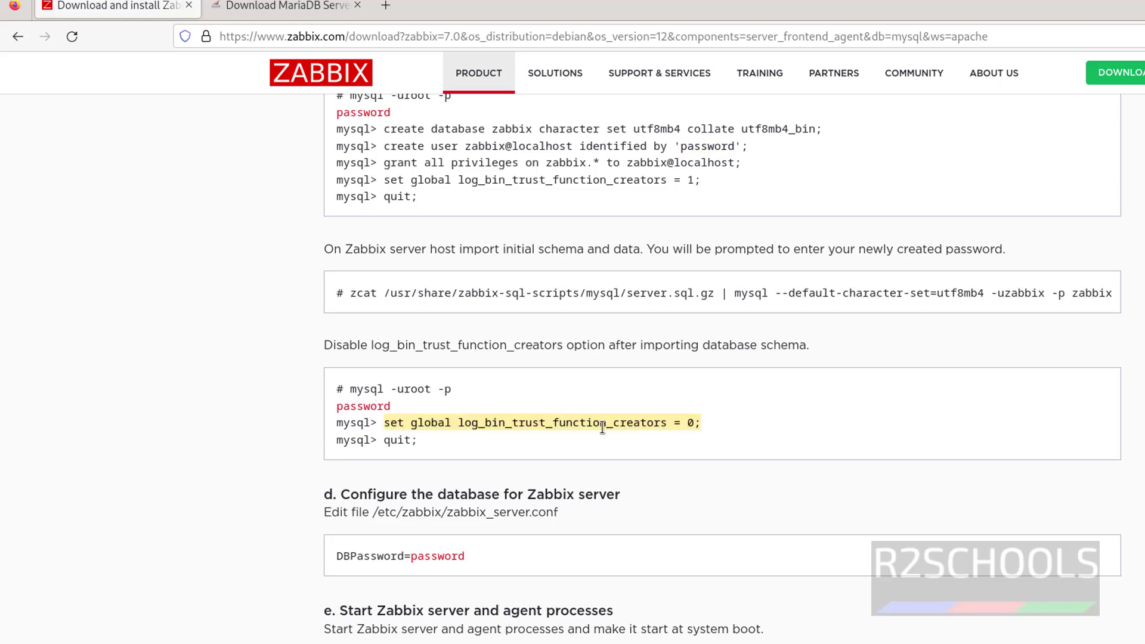
key(alt+Tab)
text(mariadb)
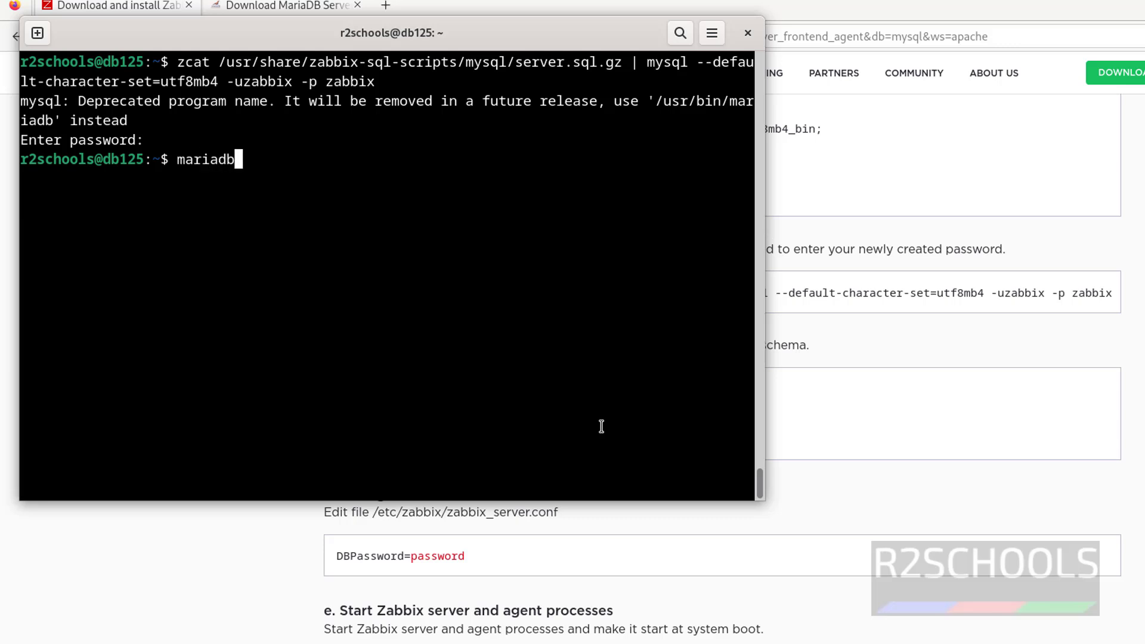
text( -u root -p)
key(Return)
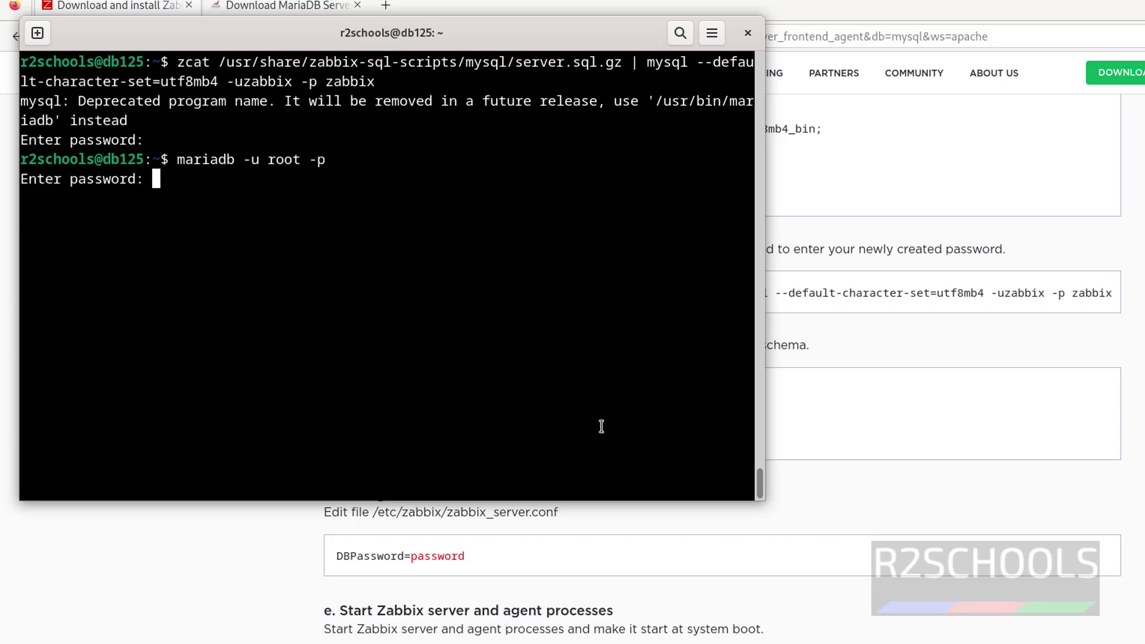
key(Return)
Set log_bin_trust_function_creators back to 0 and quit MariaDB
key(alt+Tab)
right_click(503, 419)
click(513, 429)
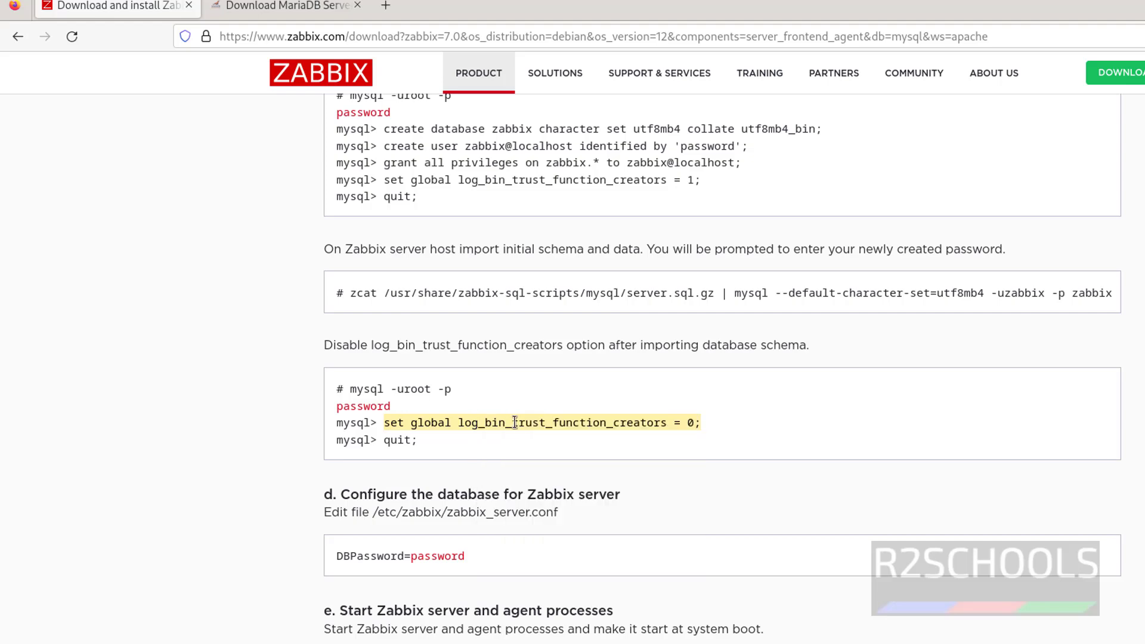
key(alt+Tab)
right_click(501, 264)
click(528, 308)
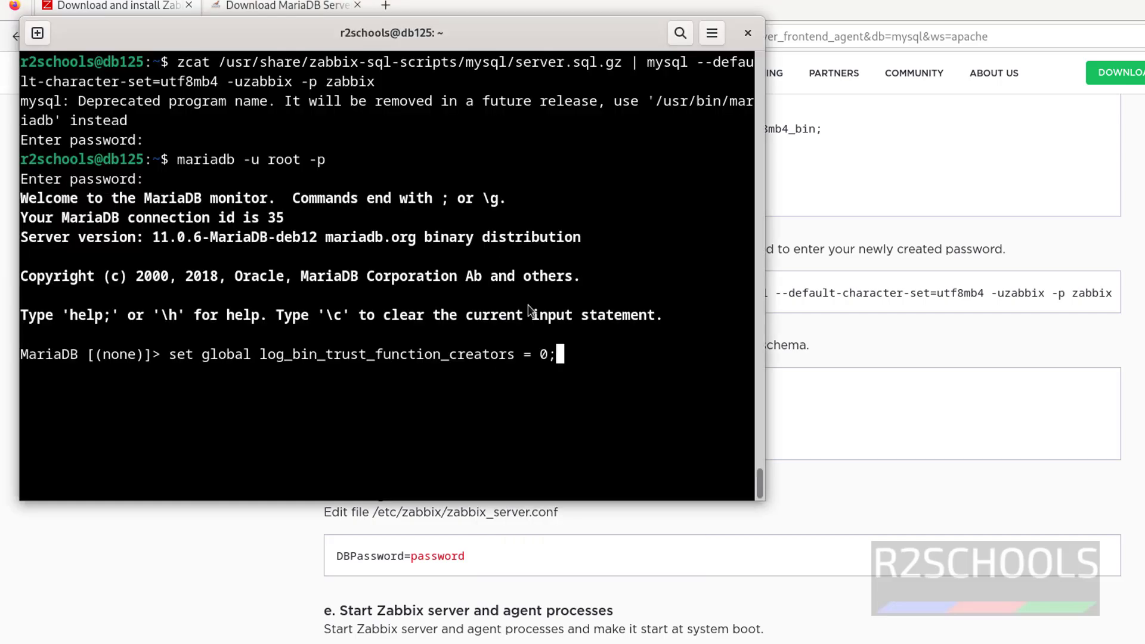
key(Return)
text(quit)
key(Return)
Copy the /etc/zabbix/zabbix_server.conf path from the install guide
key(alt+Tab)
click(316, 517)
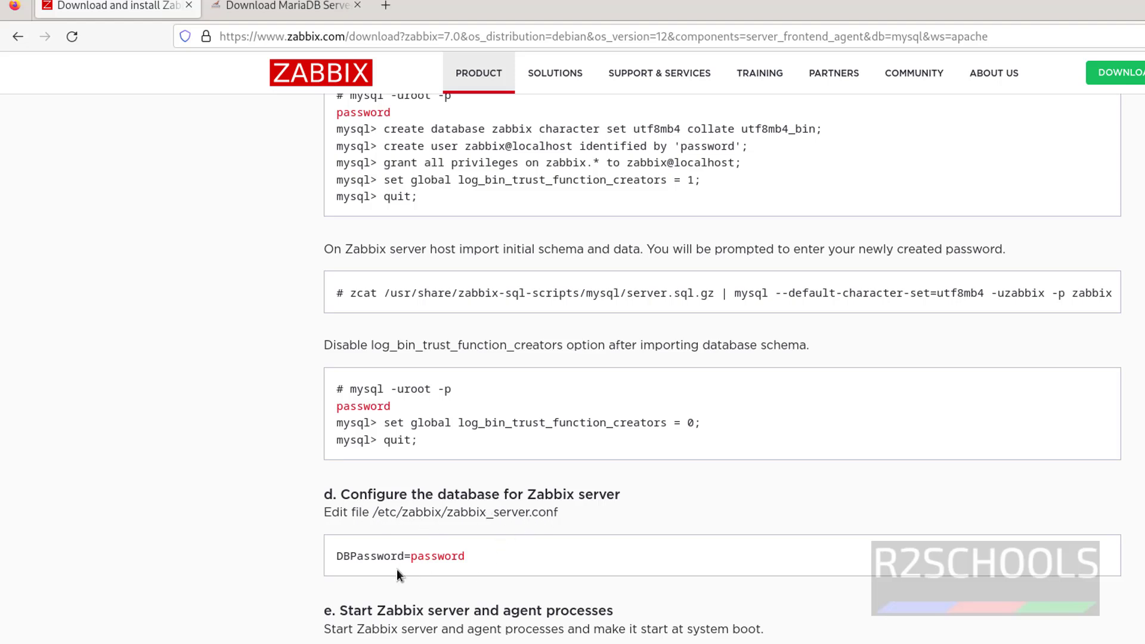
double_click(427, 559)
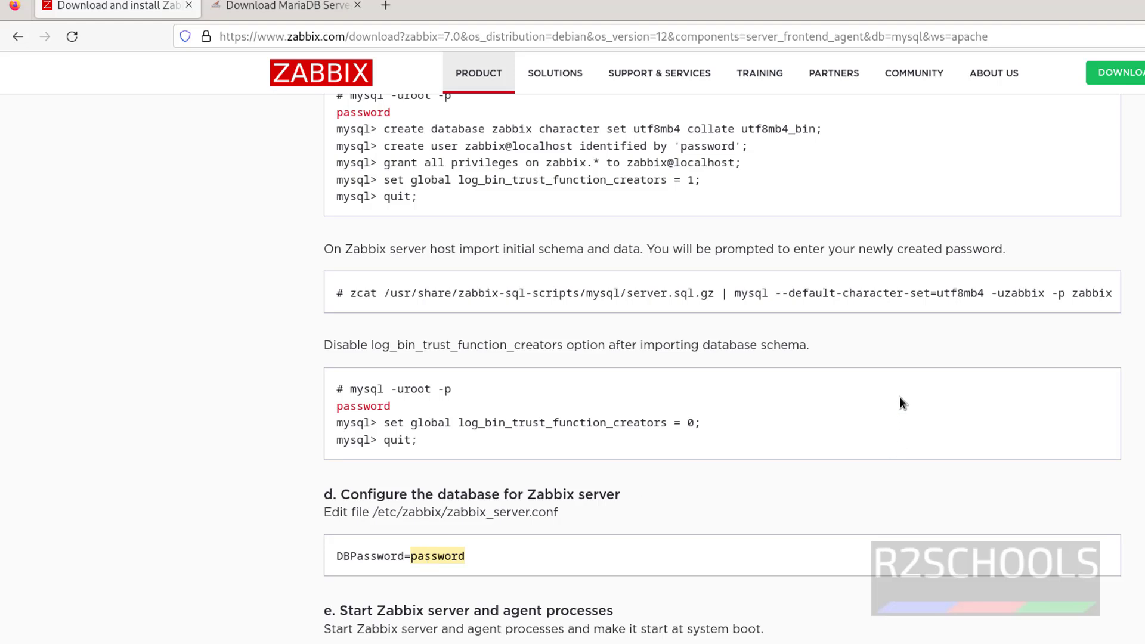
click(590, 146)
double_click(591, 146)
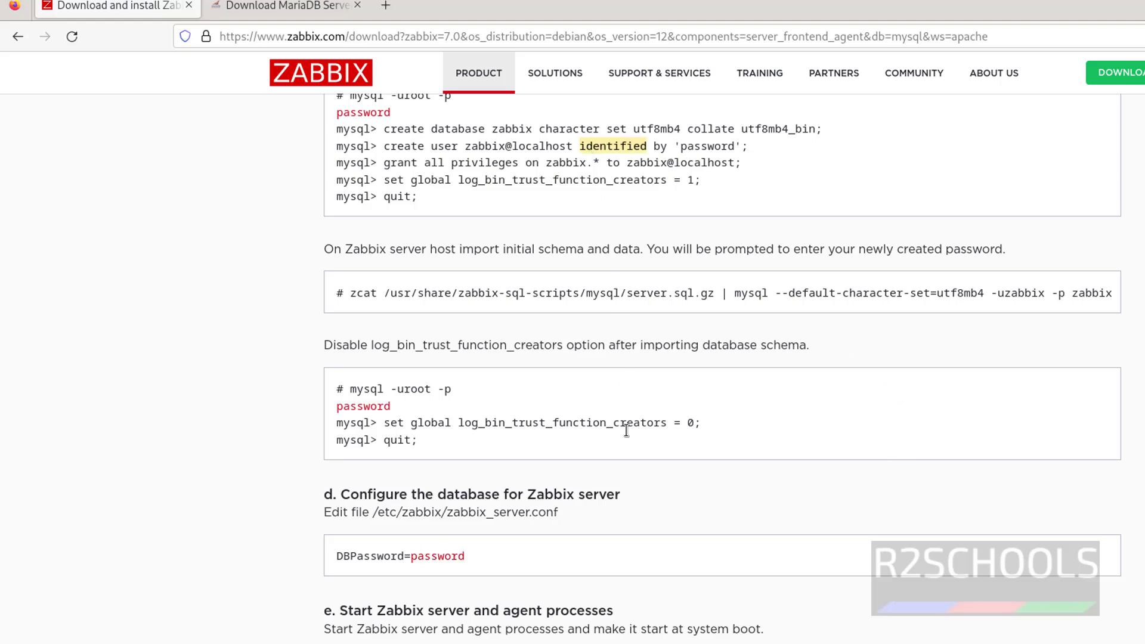
drag(370, 516, 560, 512)
right_click(573, 515)
click(603, 525)
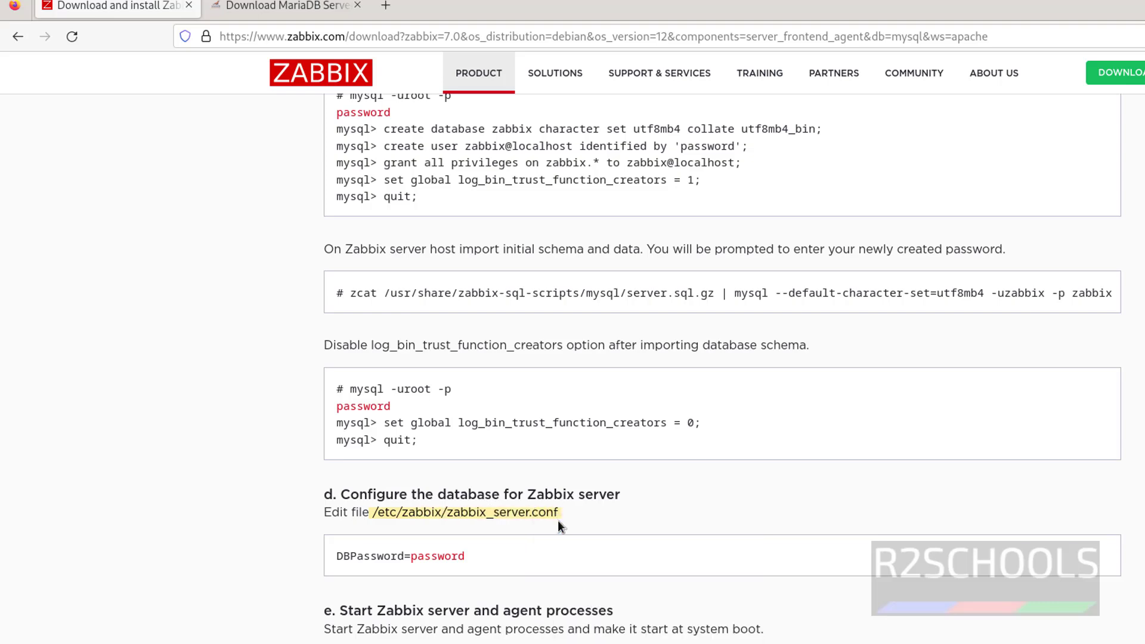
key(alt+Tab)
Open /etc/zabbix/zabbix_server.conf in vi with sudo
text(sudo vi)
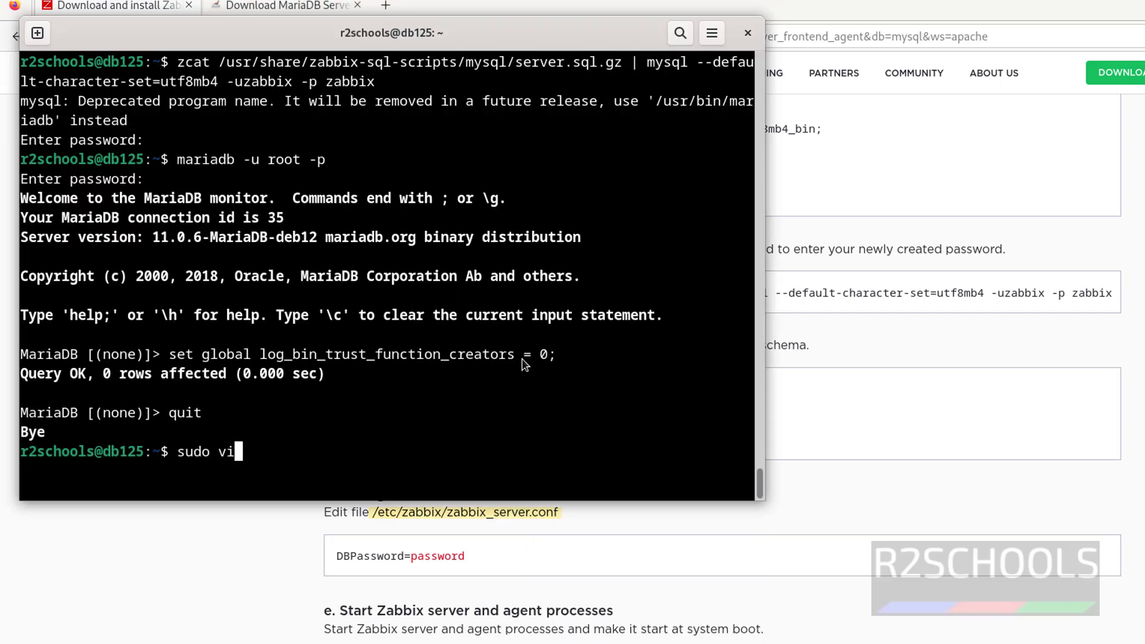
right_click(524, 361)
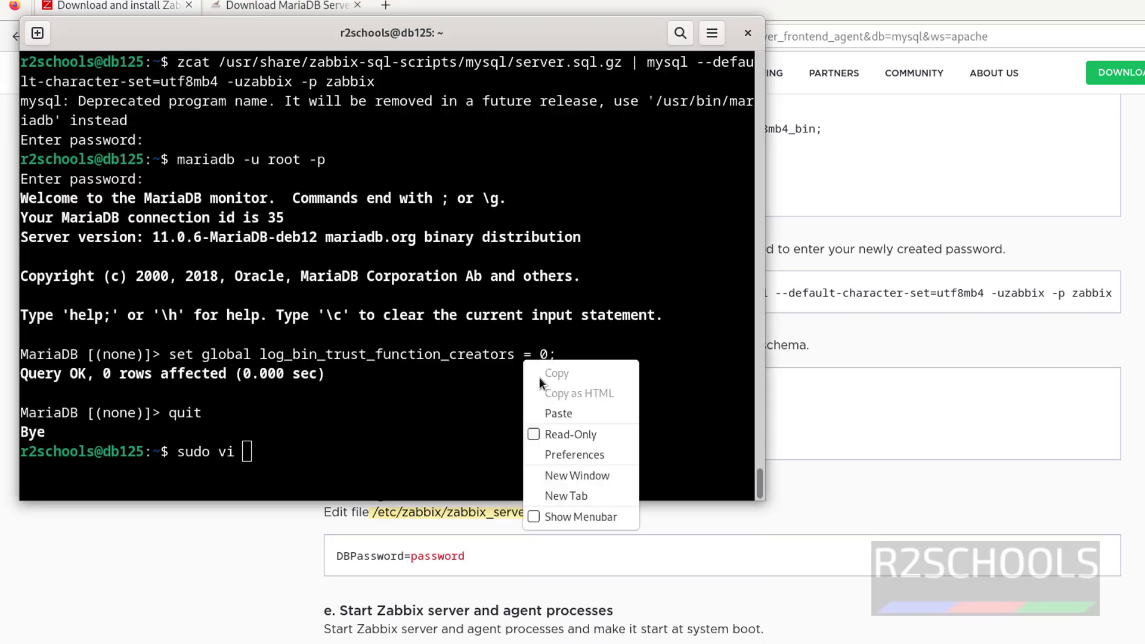
click(560, 411)
key(Return)
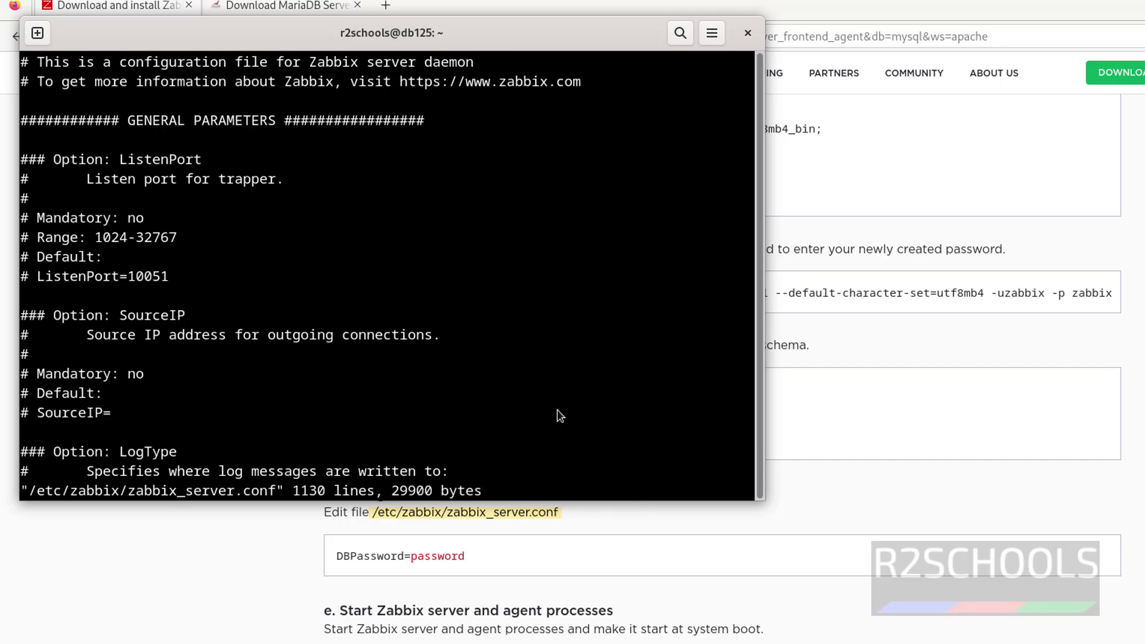
Uncomment DBPassword, set it to the zabbix database password, and save with :wq
text(/DBP)
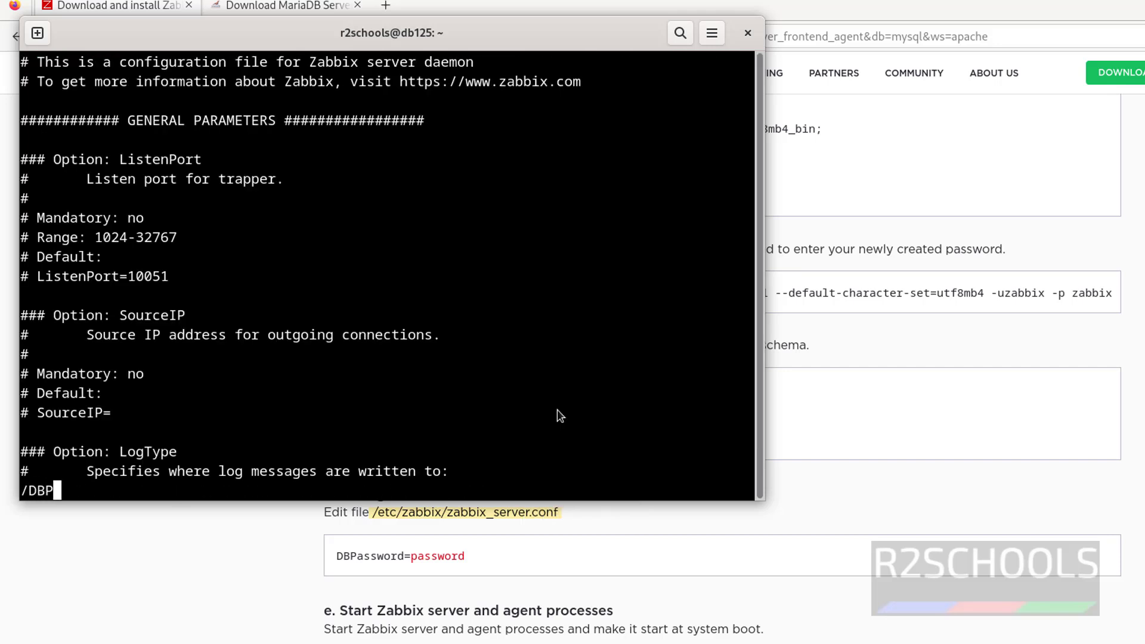
text(a)
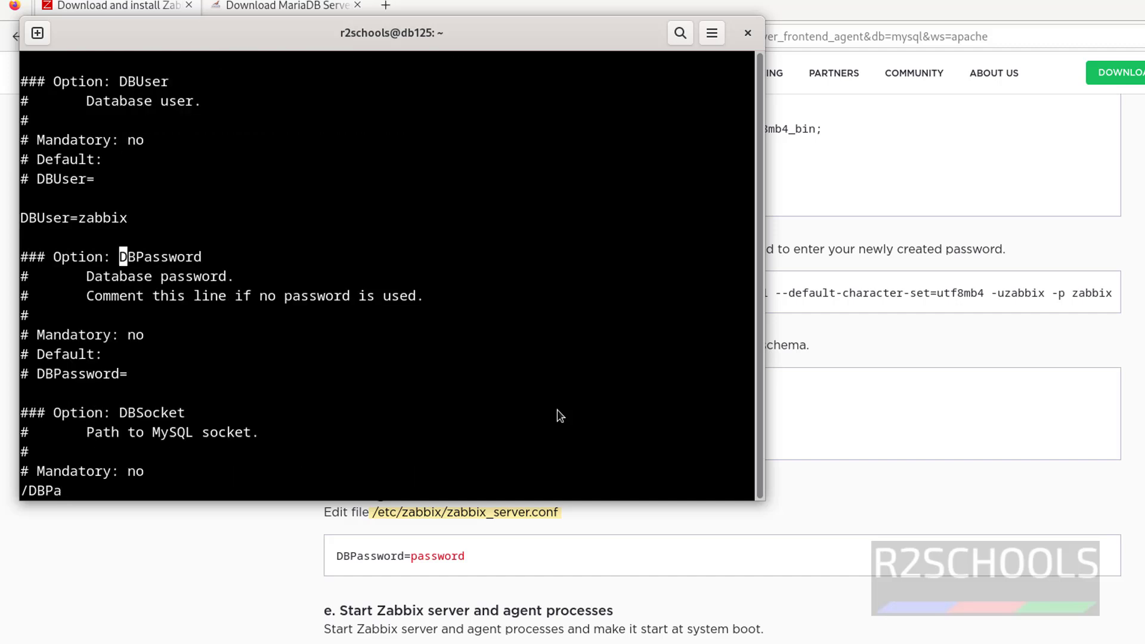
key(Home)
key(x)
key(x)
key(A)
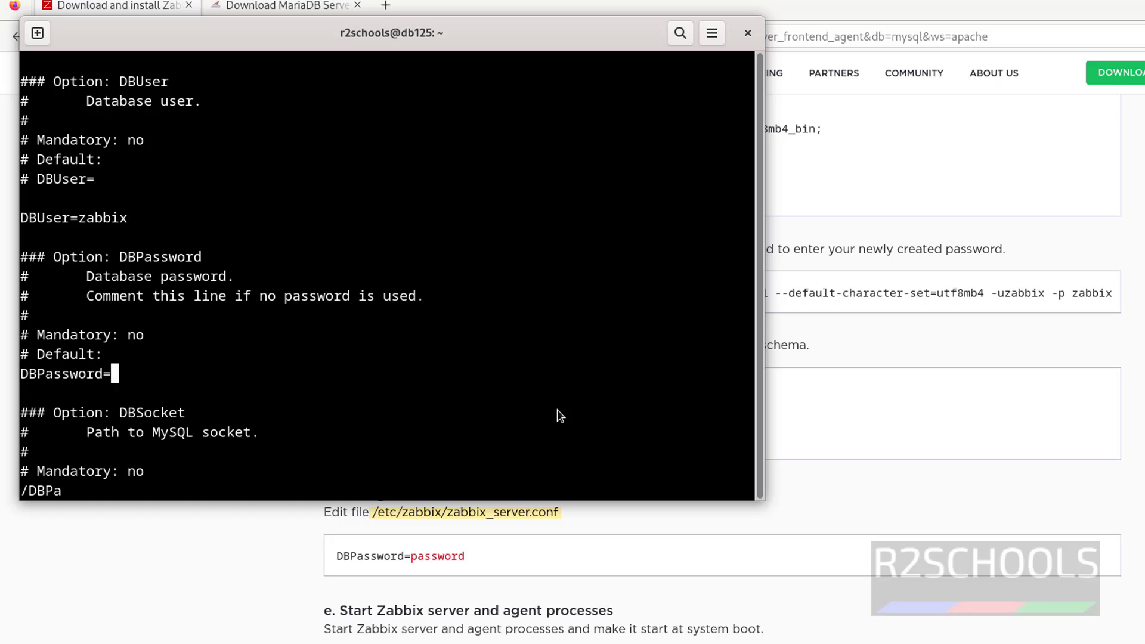
text(password)
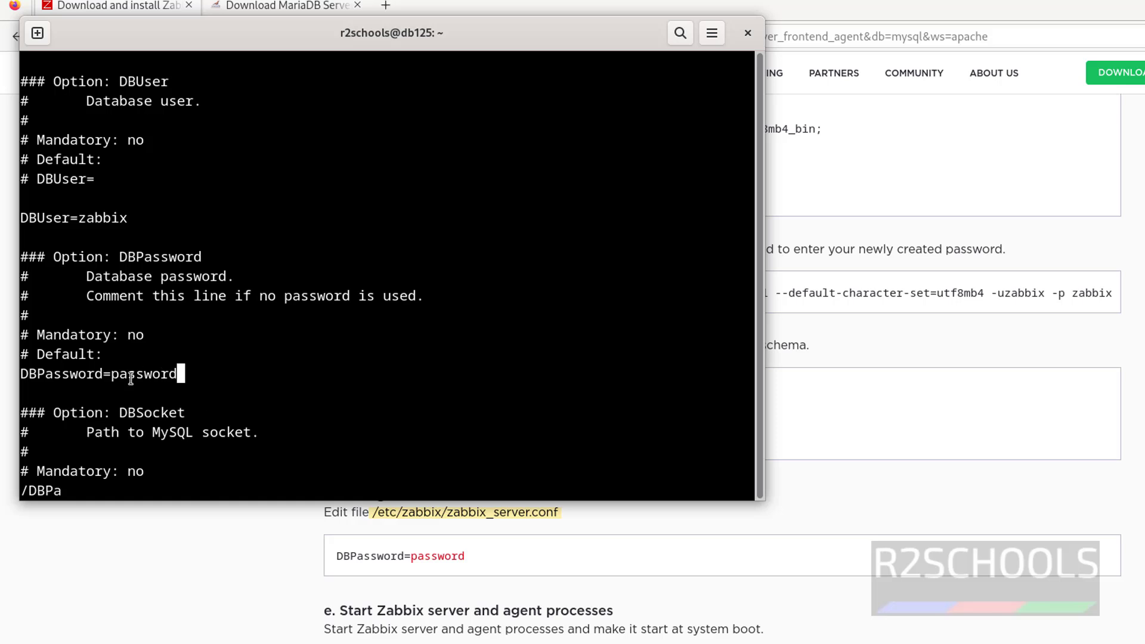
text(:wq)
key(Return)
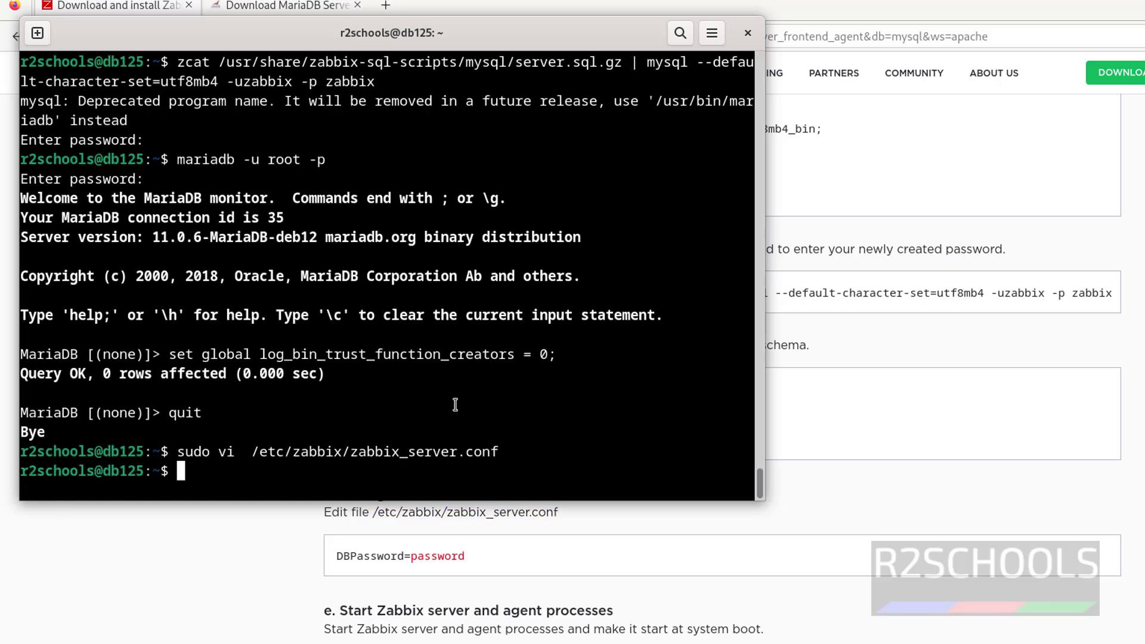
key(ctrl+l)
key(alt+Tab)
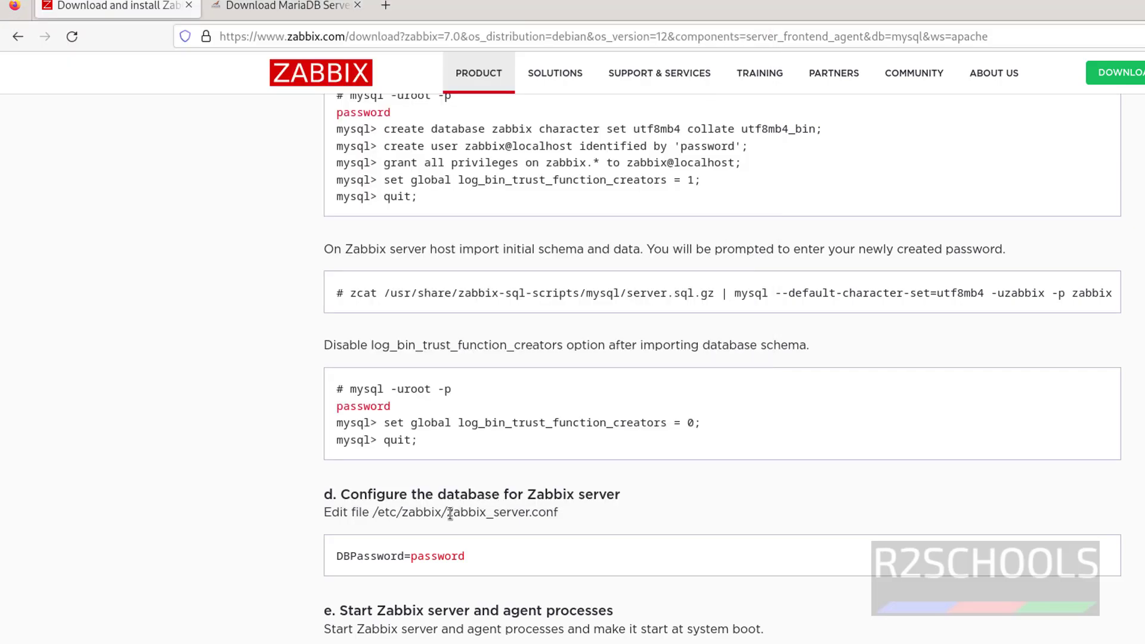
Try 'systemctl restart zabbix-server zabbix-agent apache2' without sudo, cancelling the authentication prompts
scroll(450, 513, down, 5)
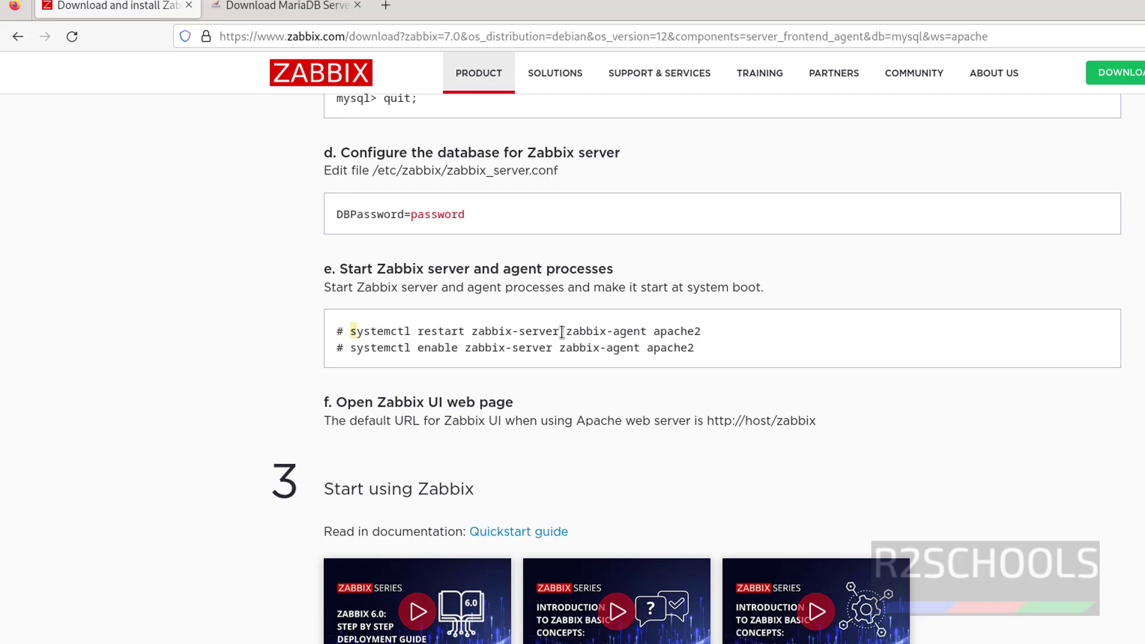
triple_click(480, 333)
right_click(669, 328)
click(693, 341)
key(alt+Tab)
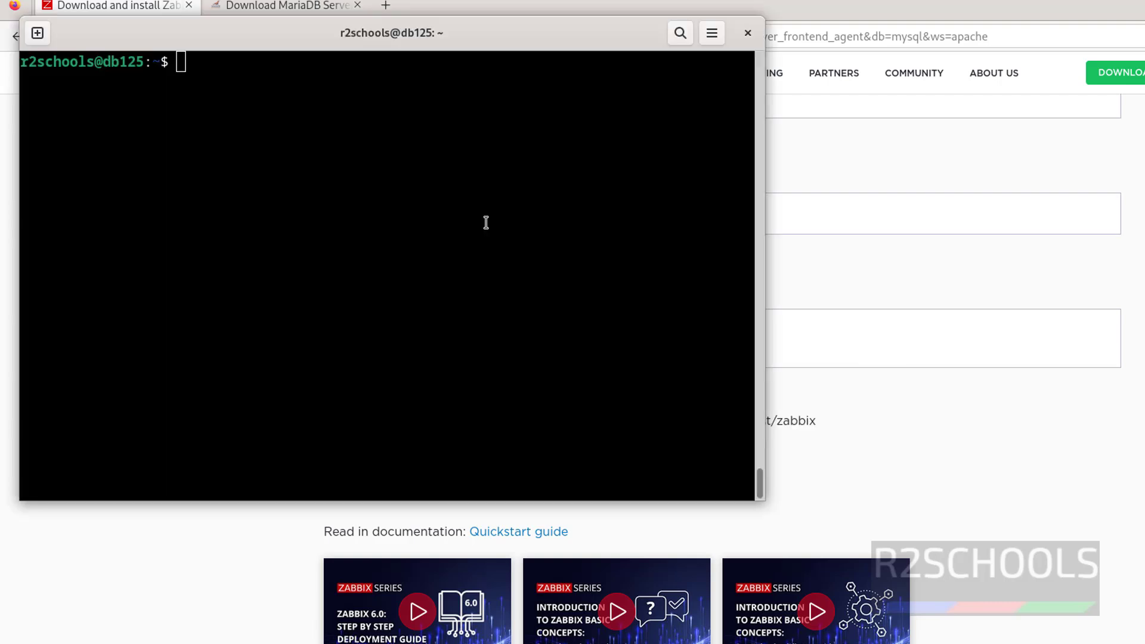
right_click(490, 225)
click(514, 267)
key(Return)
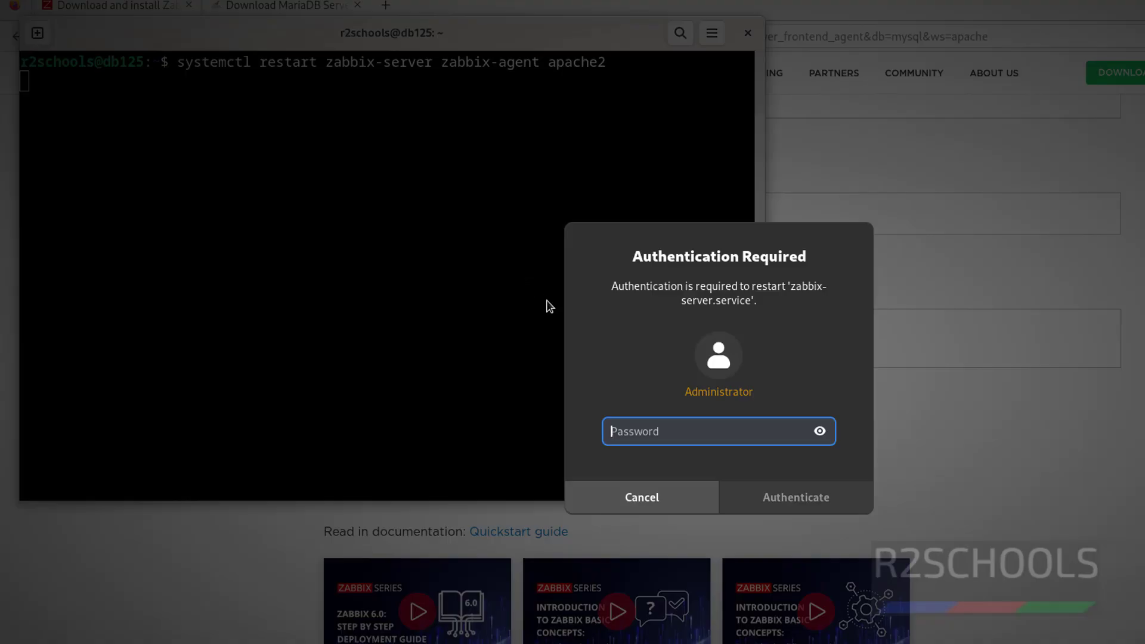
key(Escape)
click(678, 493)
click(676, 493)
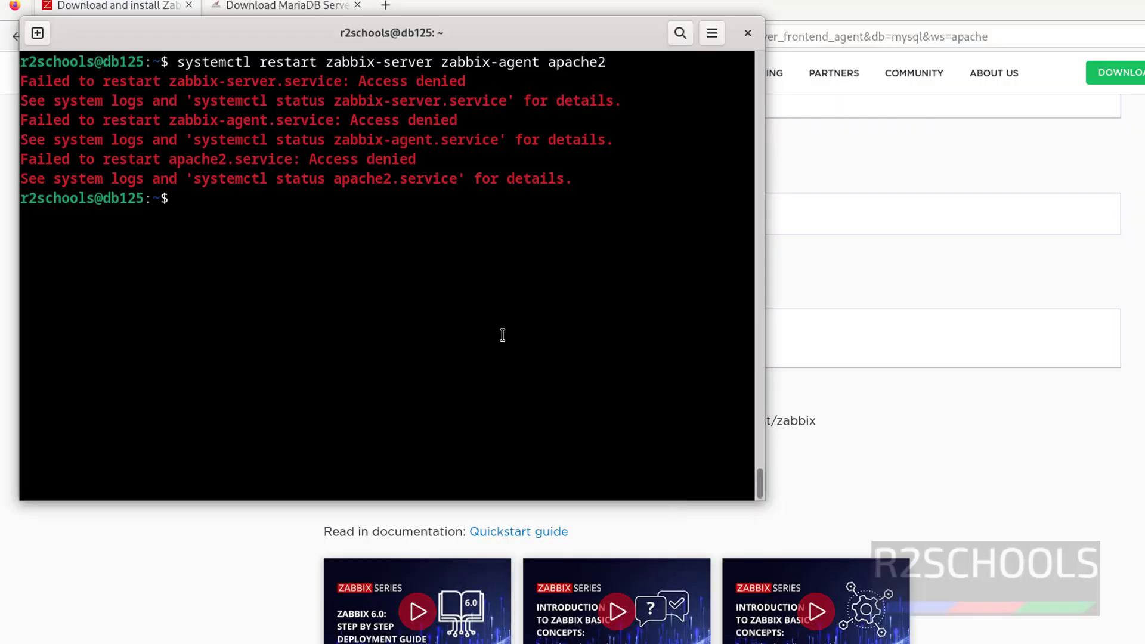
Restart zabbix-server, zabbix-agent and apache2 with sudo
text(sudo)
right_click(453, 287)
click(496, 346)
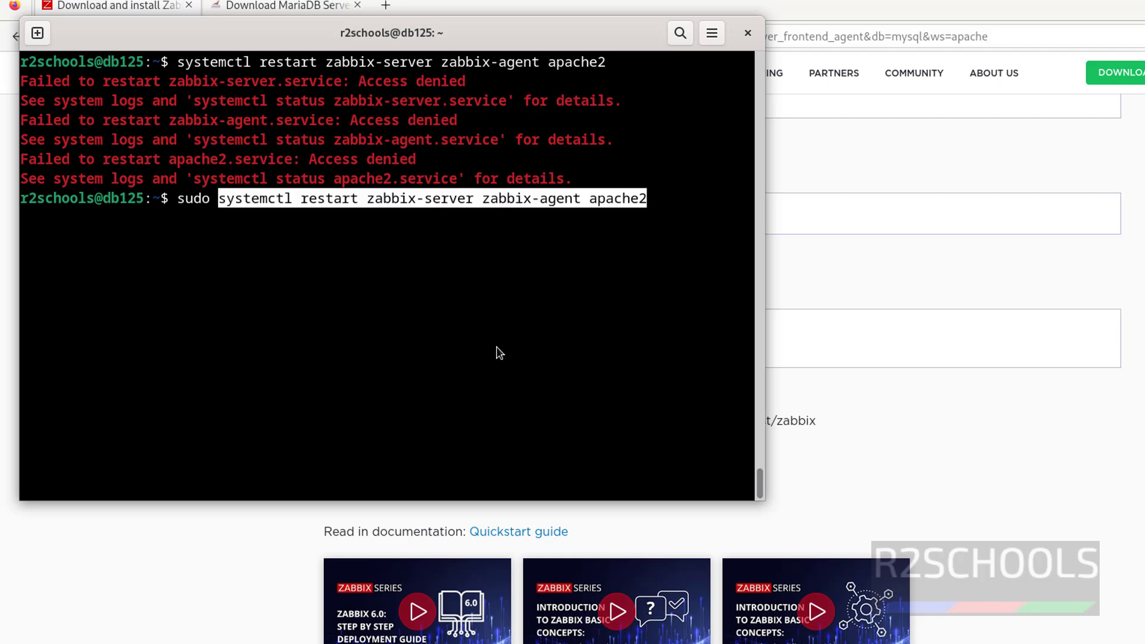
key(Return)
Enable zabbix-server, zabbix-agent and apache2 at boot with sudo, then clear the terminal
key(alt+Tab)
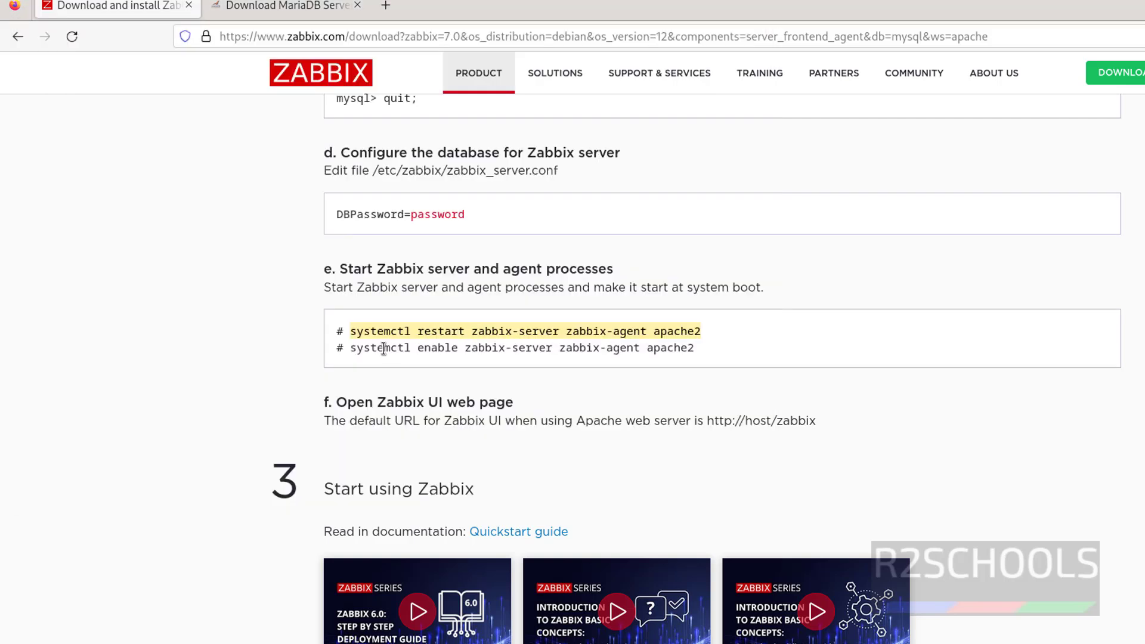
drag(349, 348, 710, 355)
right_click(678, 359)
click(680, 362)
key(alt+Tab)
text(sudo)
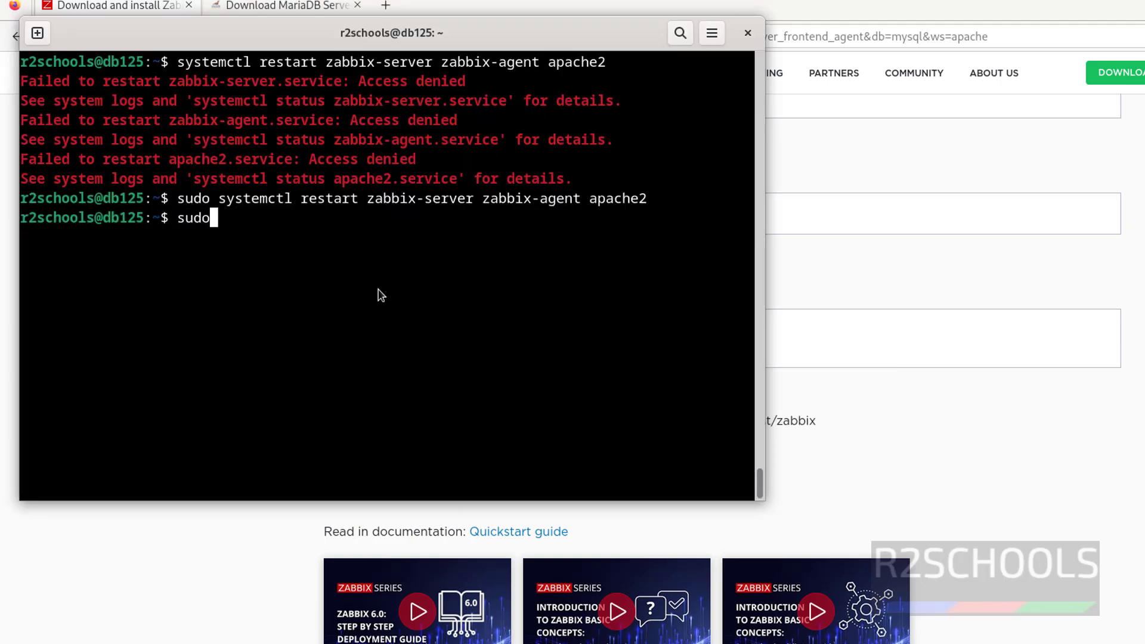
right_click(343, 232)
click(377, 282)
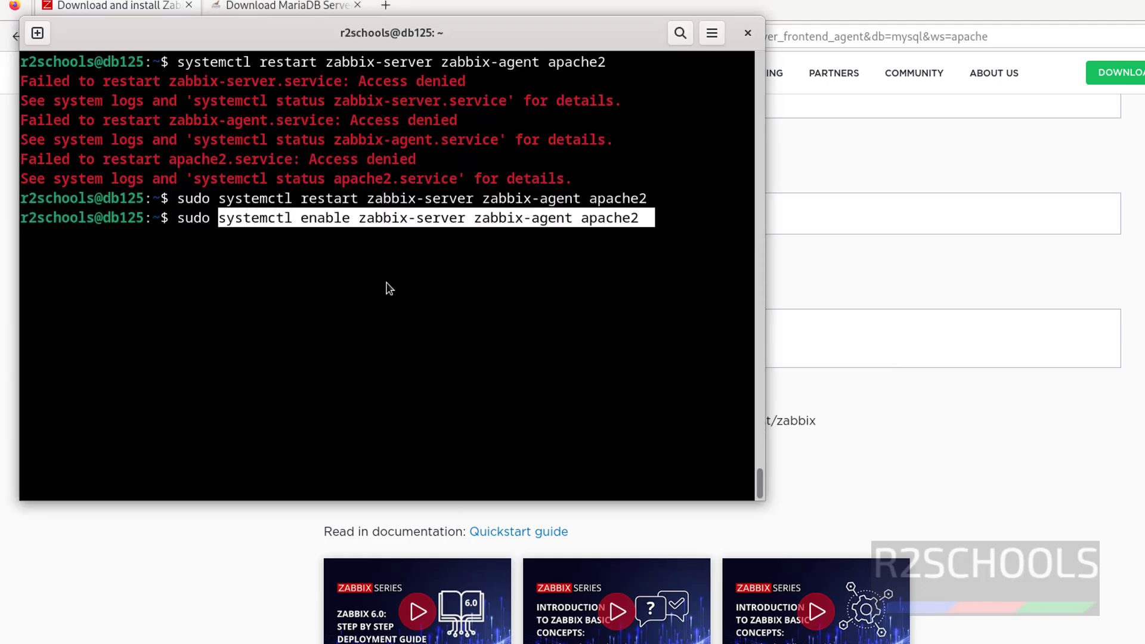
key(Return)
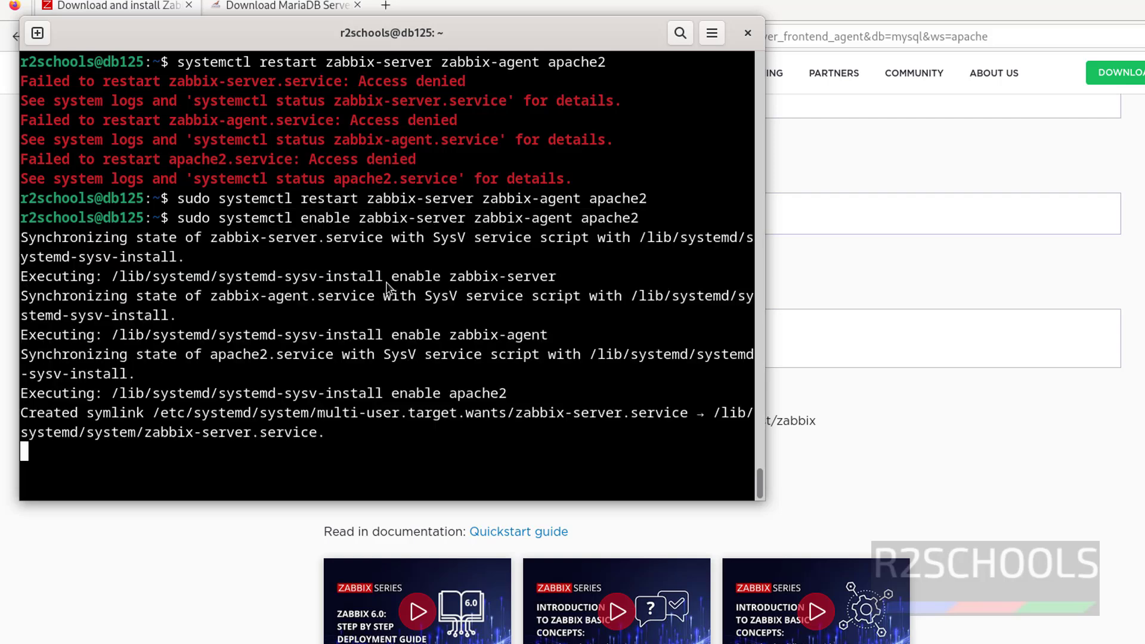
key(ctrl+l)
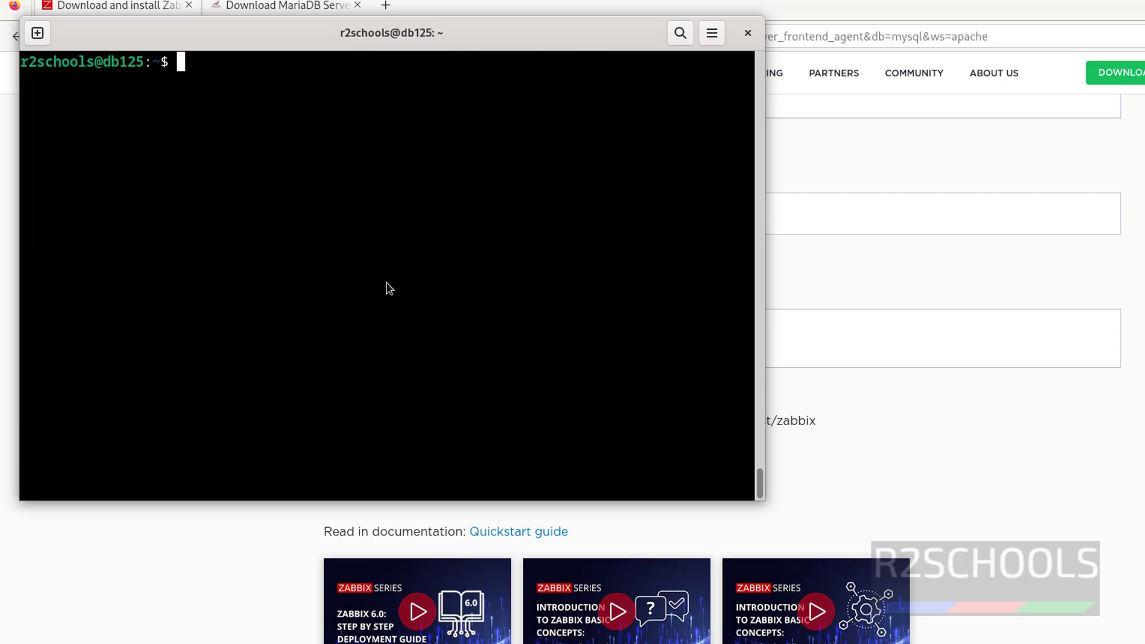
key(alt+Tab)
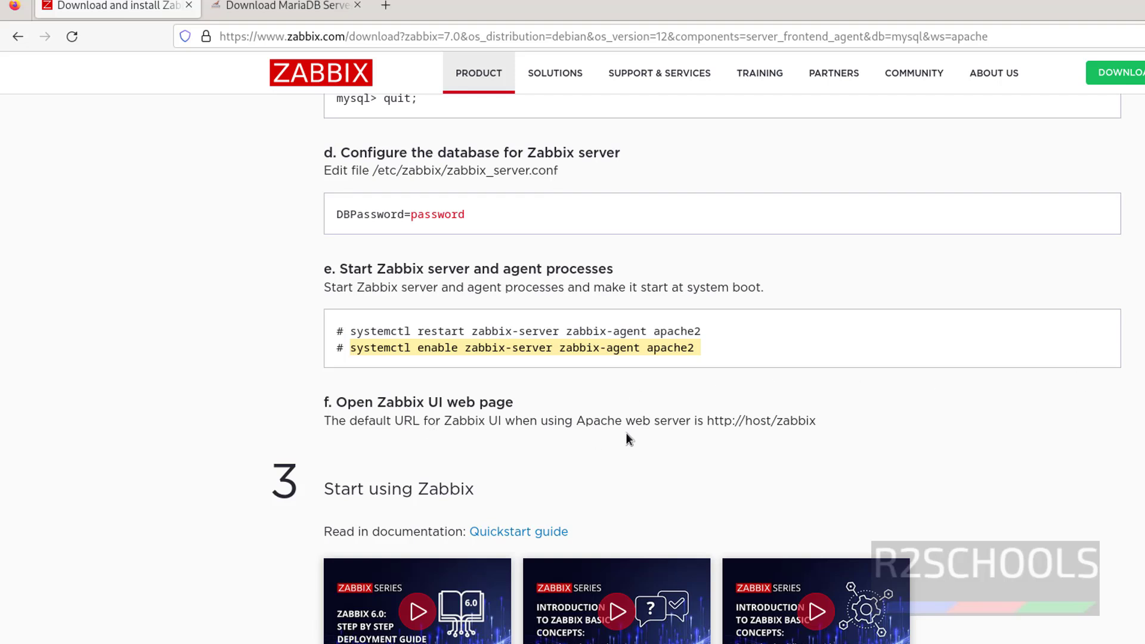
drag(707, 428, 838, 423)
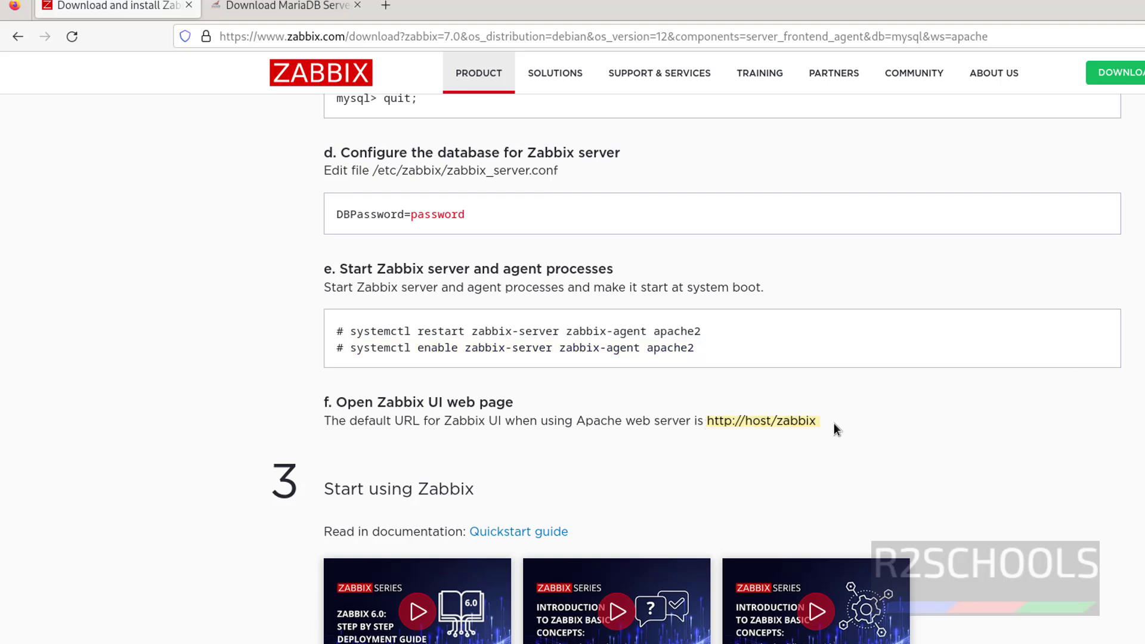
right_click(808, 425)
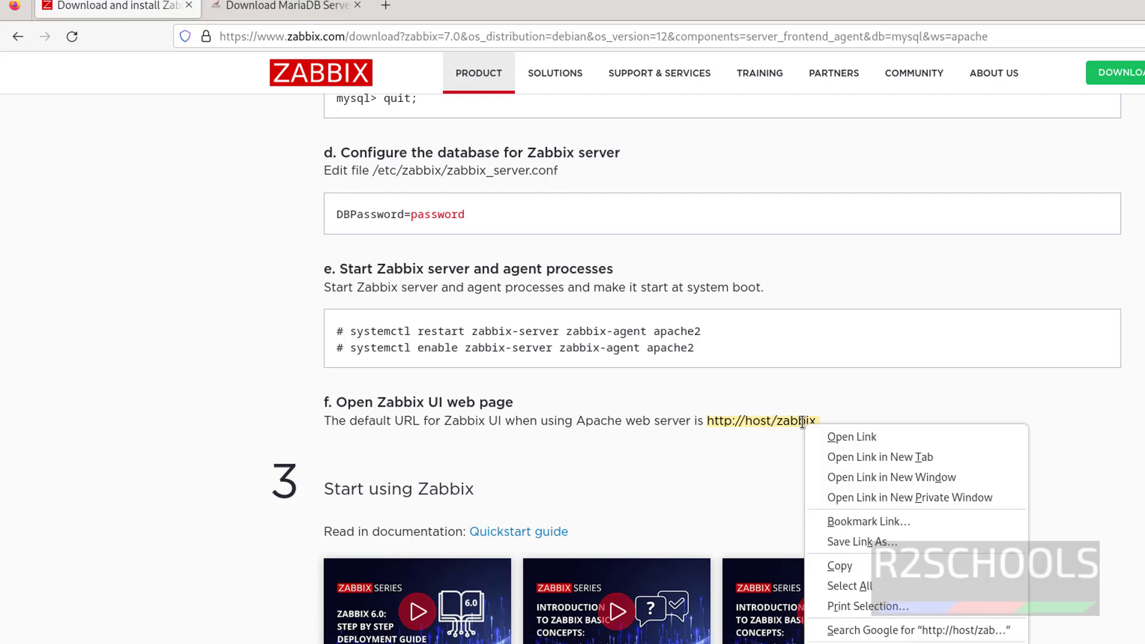
click(940, 566)
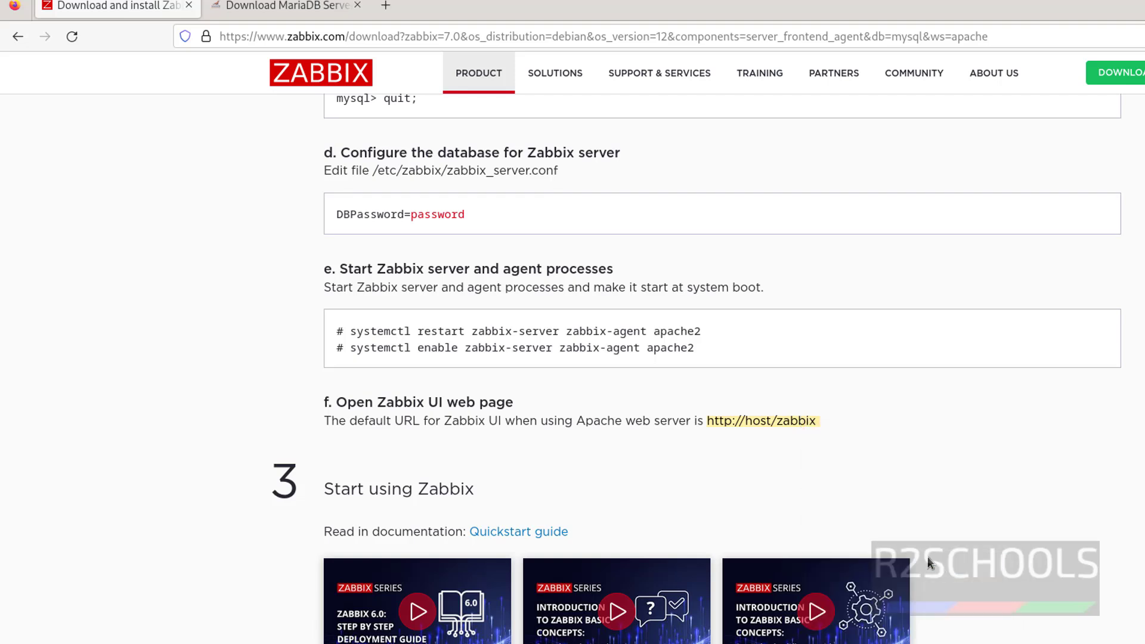
click(399, 10)
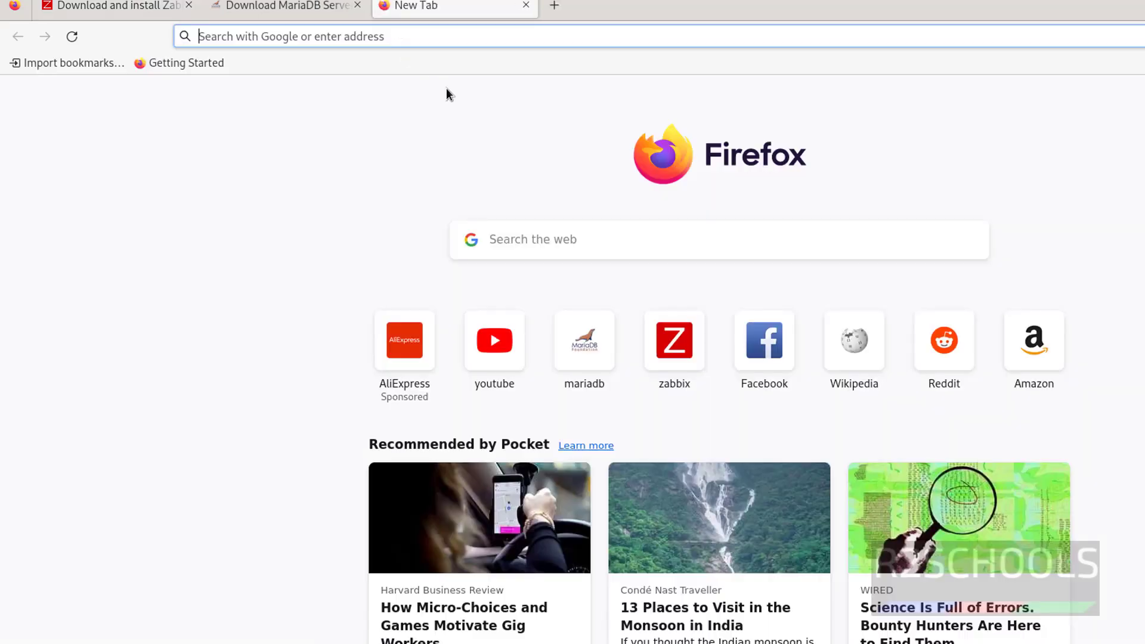
key(ctrl+v)
click(250, 36)
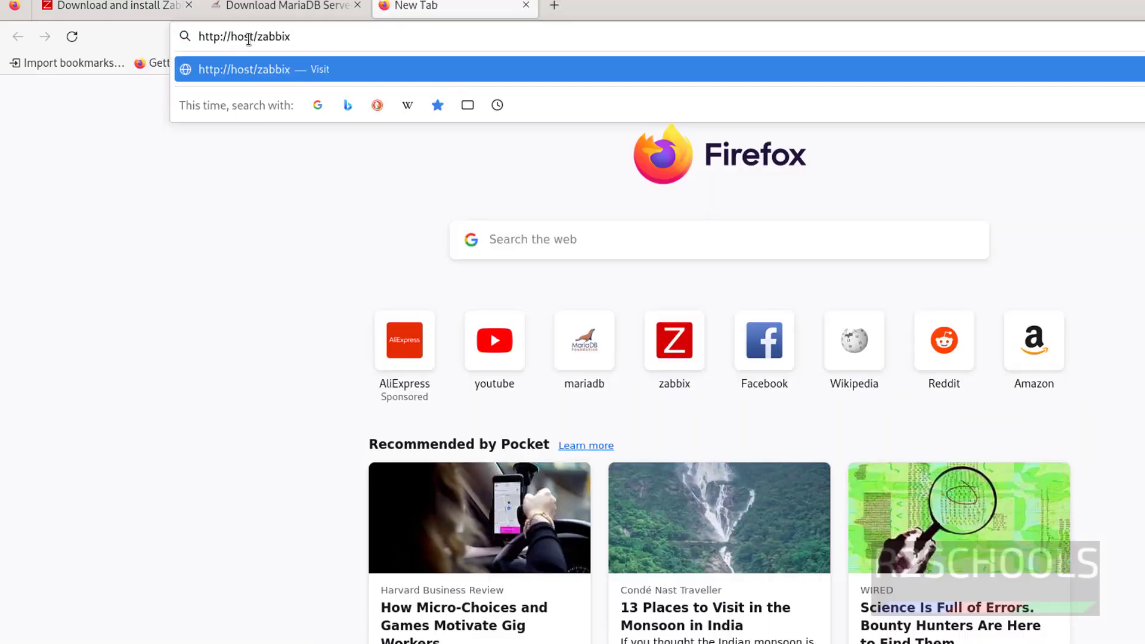
key(ctrl+alt+t)
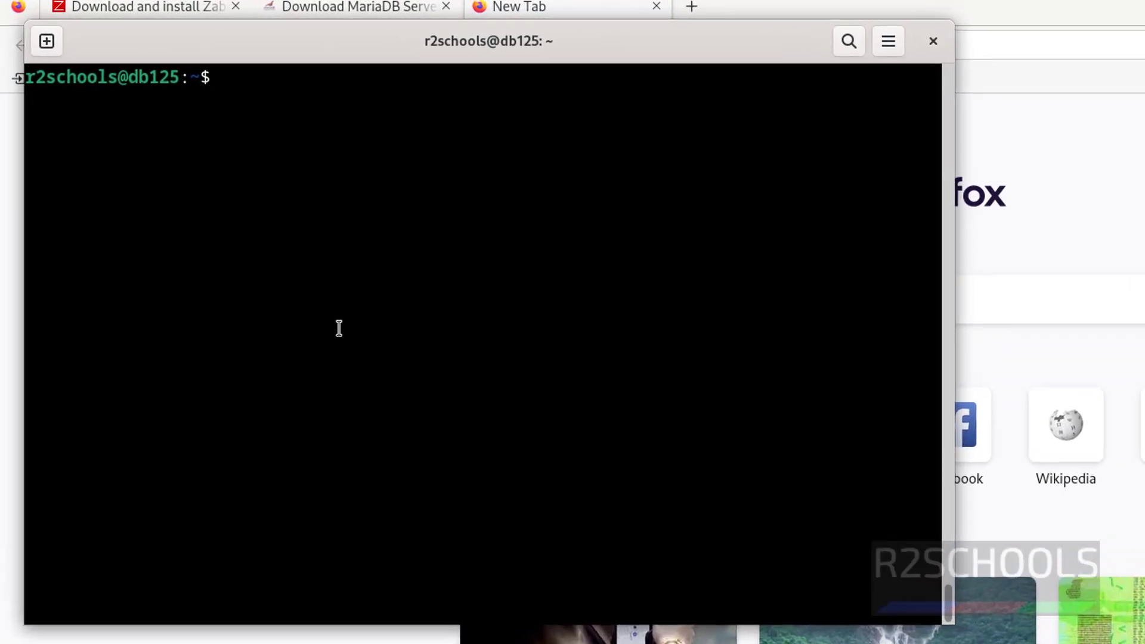
text(hostname)
key(Return)
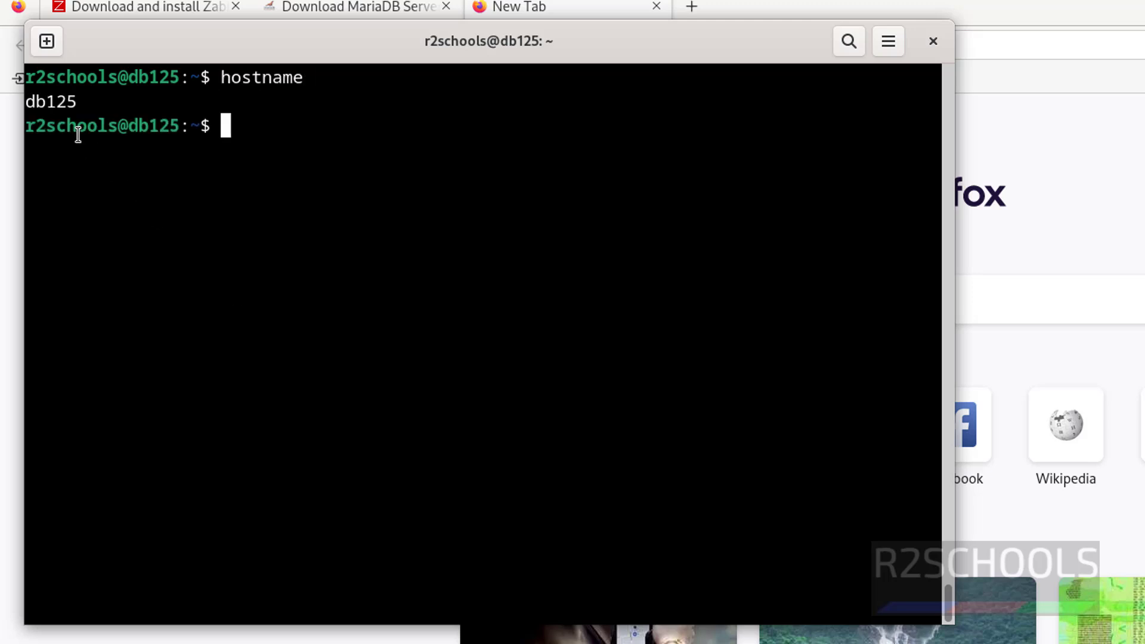
double_click(55, 103)
right_click(55, 104)
click(87, 144)
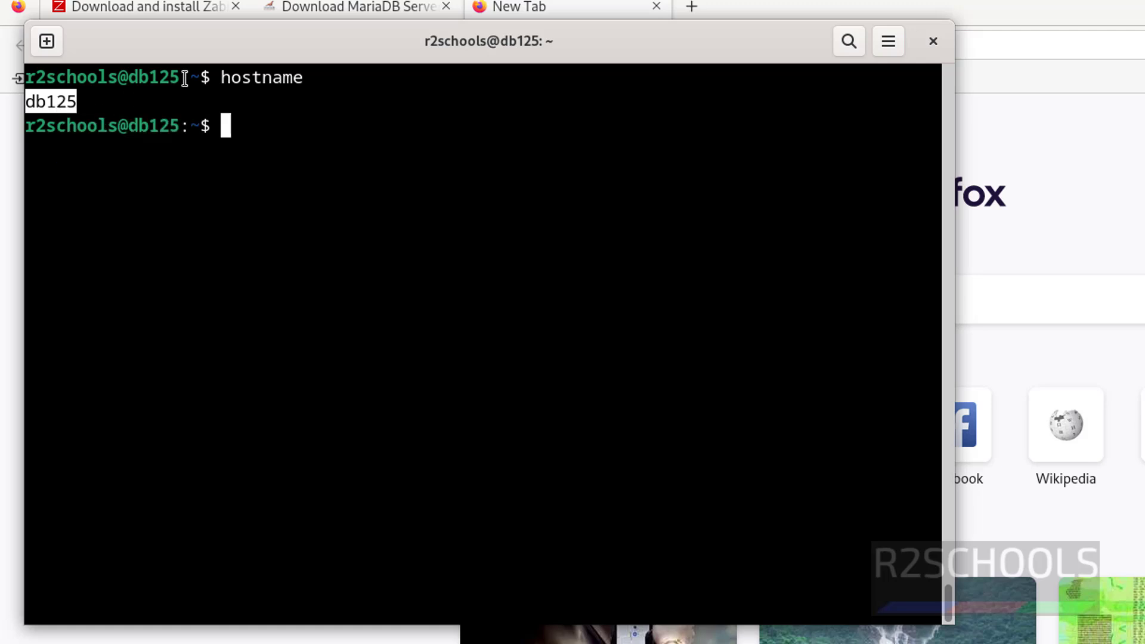
click(549, 9)
double_click(301, 45)
key(ctrl+v)
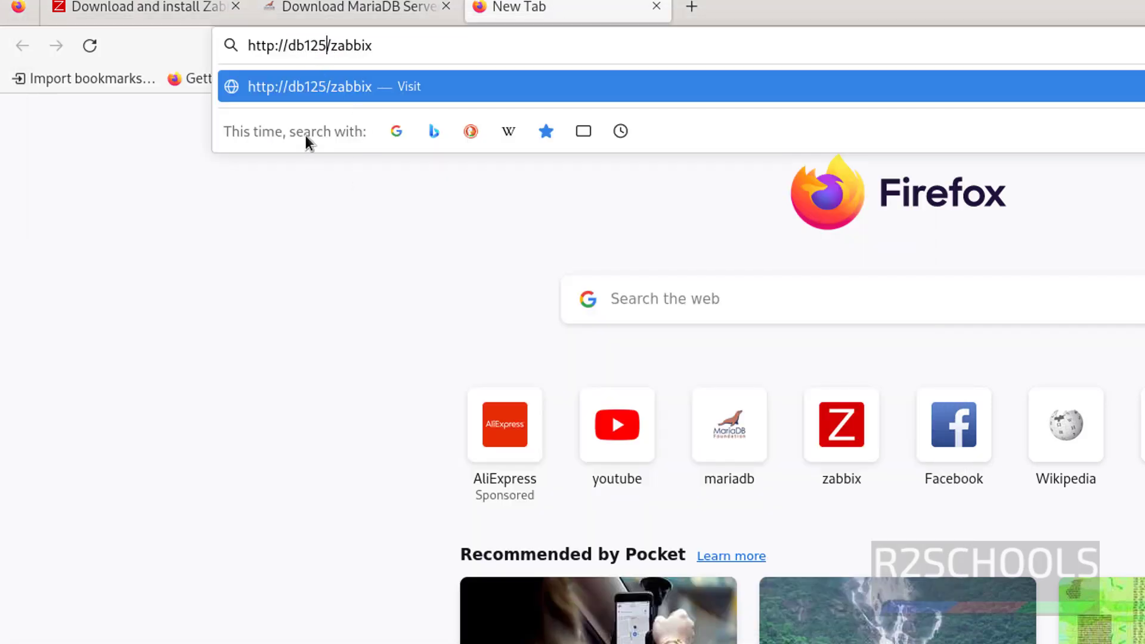
click(422, 46)
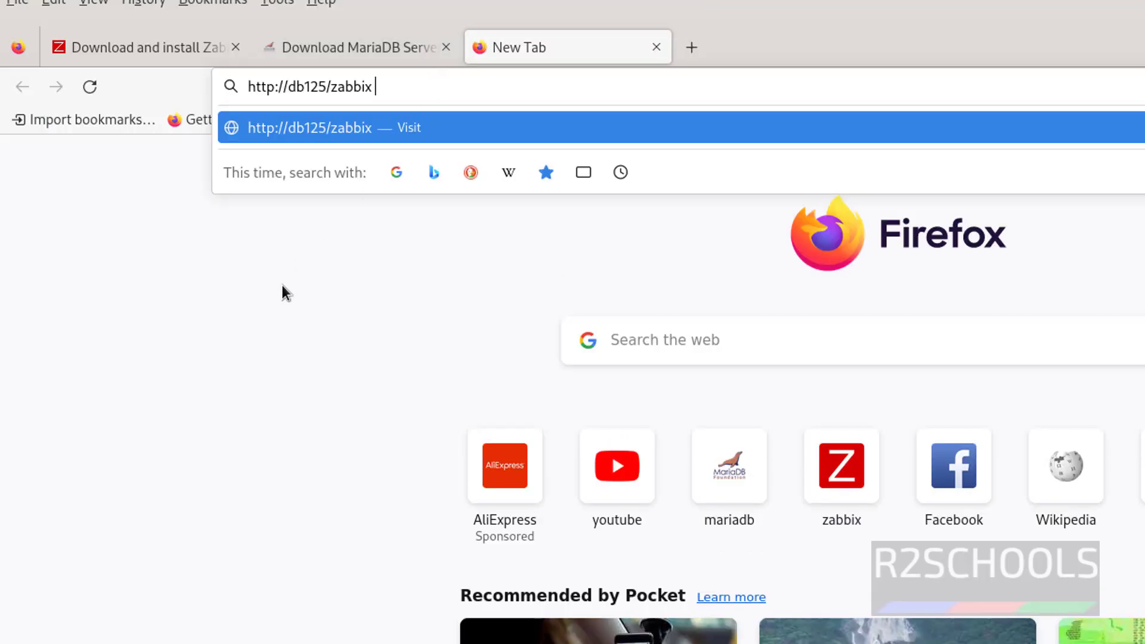
key(Return)
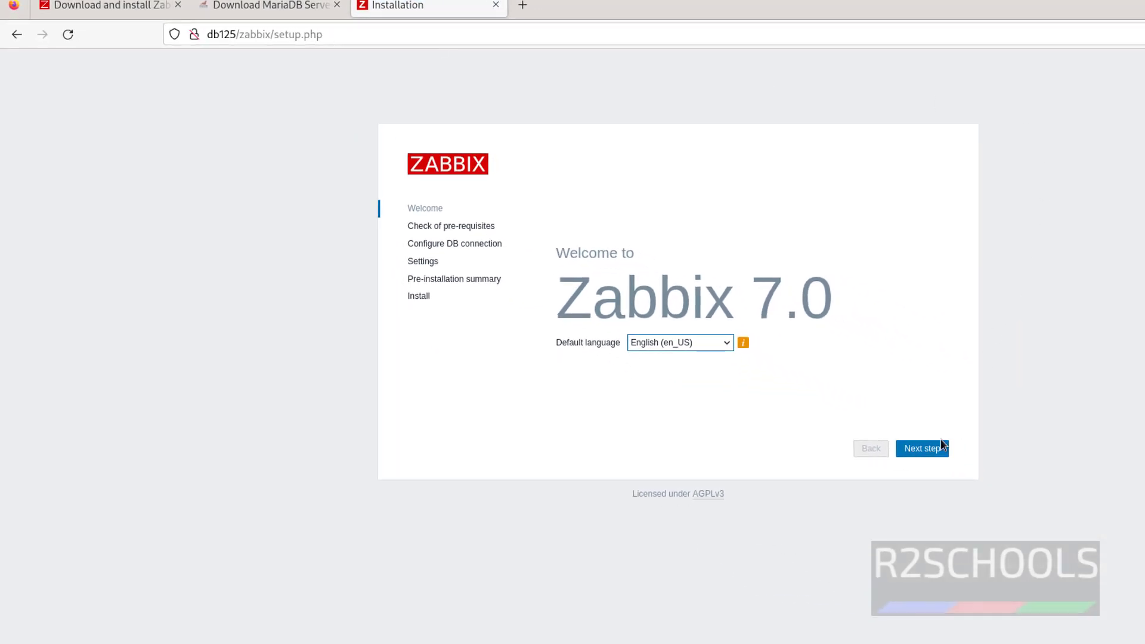
click(670, 339)
click(670, 339)
click(670, 339)
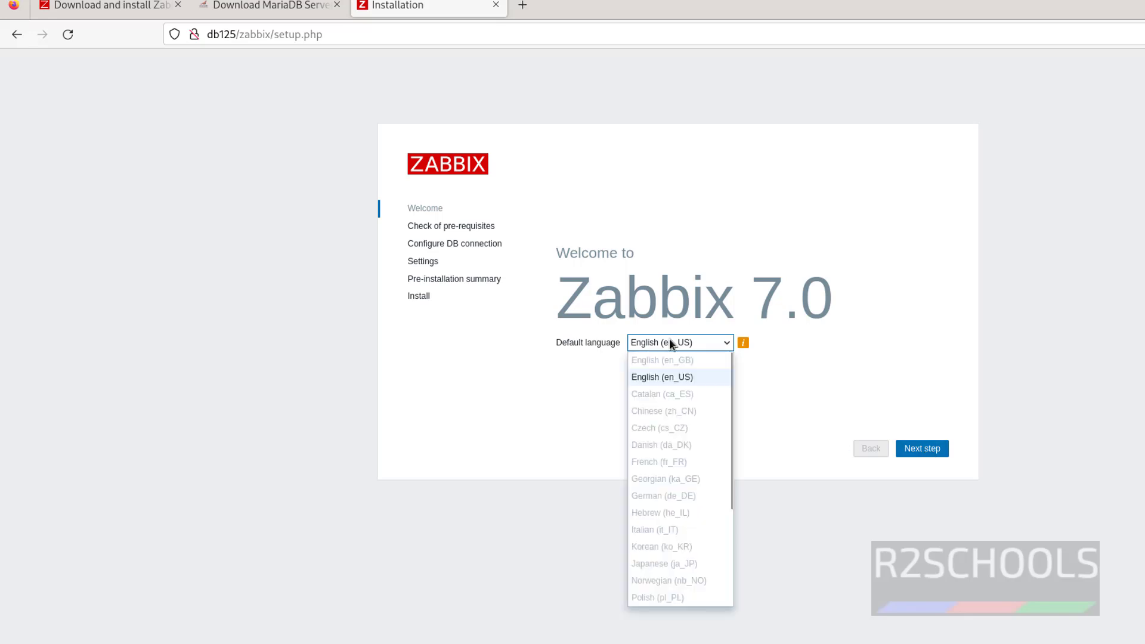
click(669, 338)
click(922, 450)
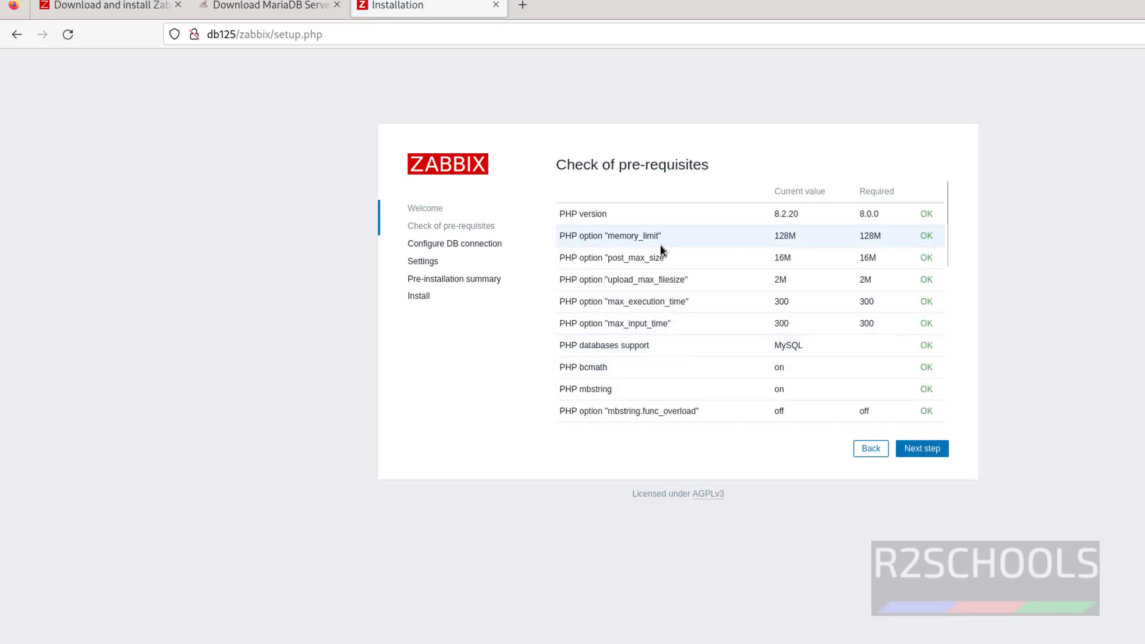
drag(950, 216, 956, 424)
Choose MySQL as the database type on host localhost with port 3306
click(938, 455)
click(727, 234)
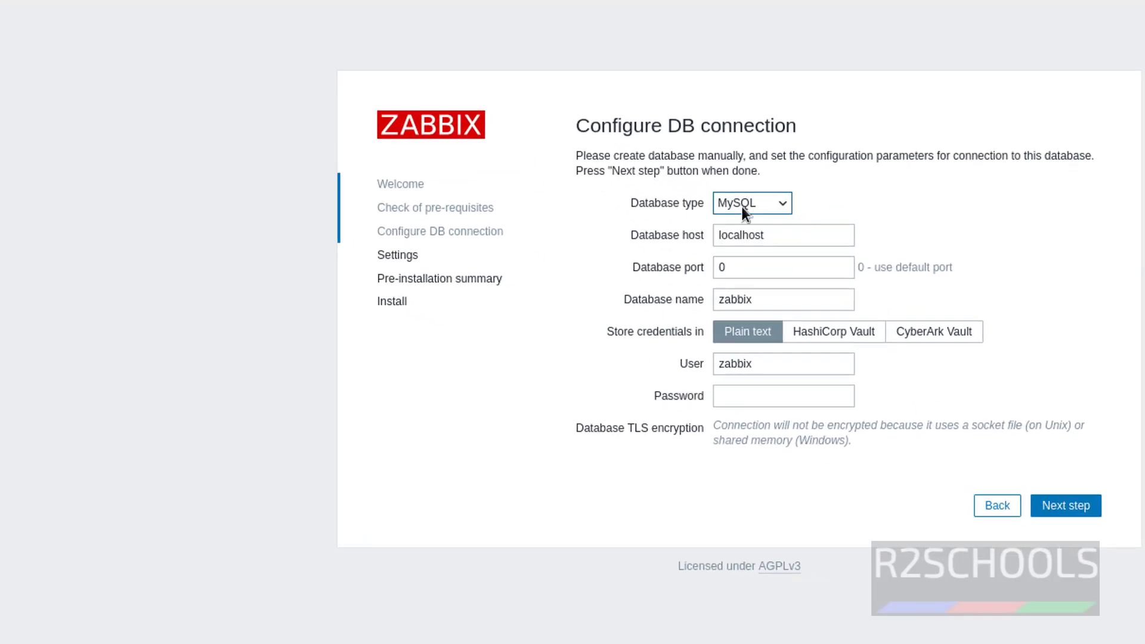
click(746, 233)
drag(779, 247, 692, 252)
click(692, 252)
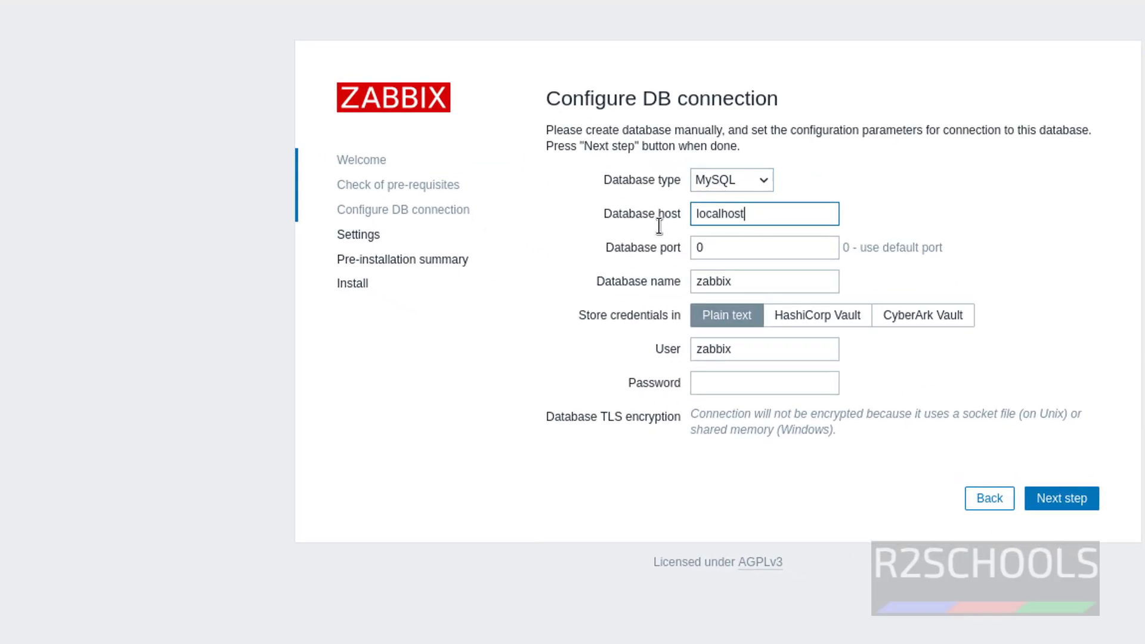
drag(769, 214, 677, 219)
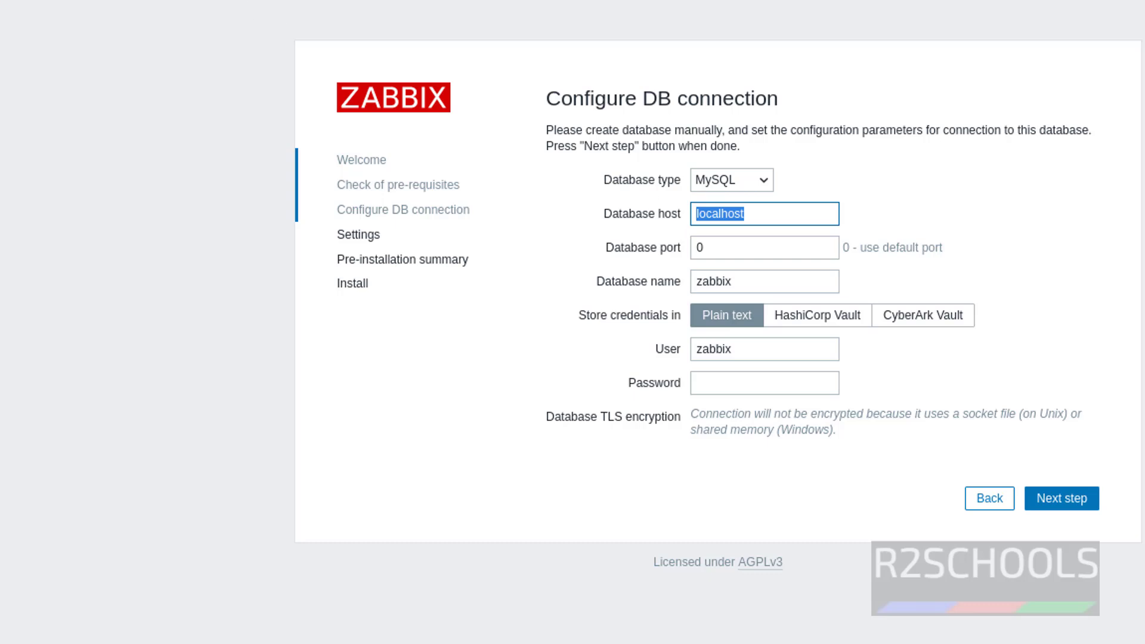
click(743, 248)
double_click(762, 215)
key(Tab)
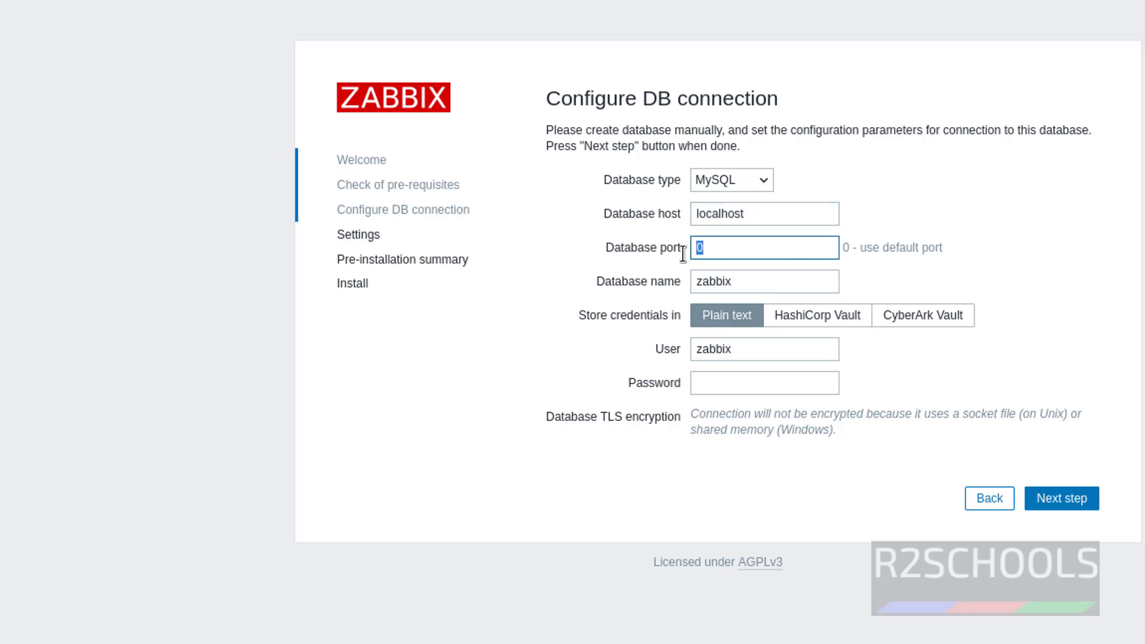
text(3306)
drag(755, 248, 673, 252)
Keep database and user zabbix, enter the database password, and continue to Settings
drag(767, 286, 644, 284)
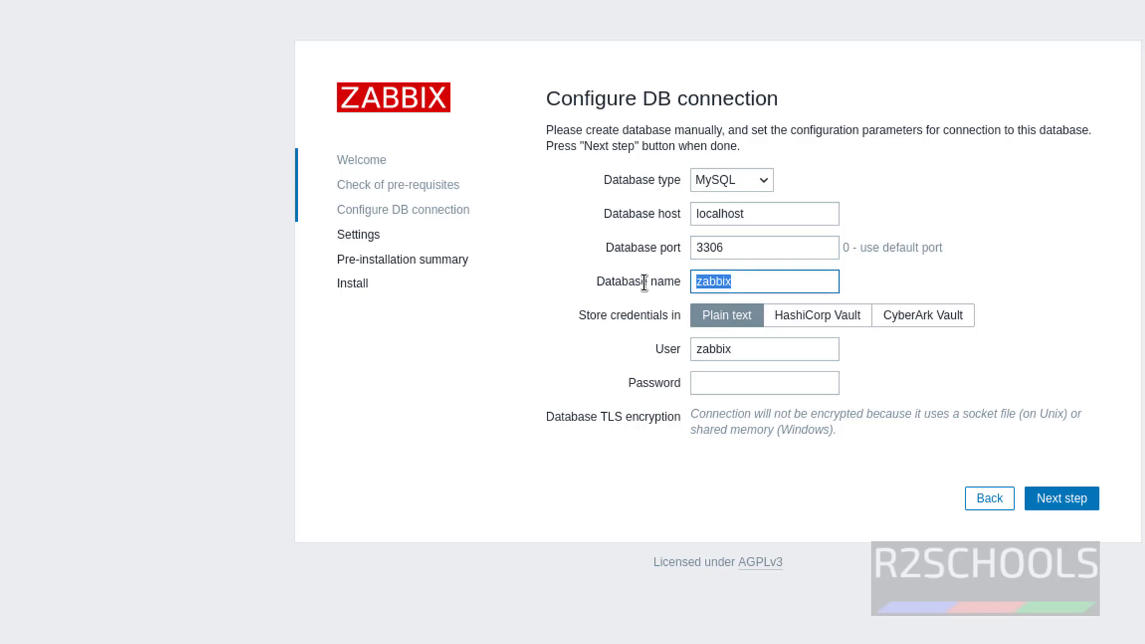
drag(764, 356, 722, 379)
click(1002, 355)
click(757, 381)
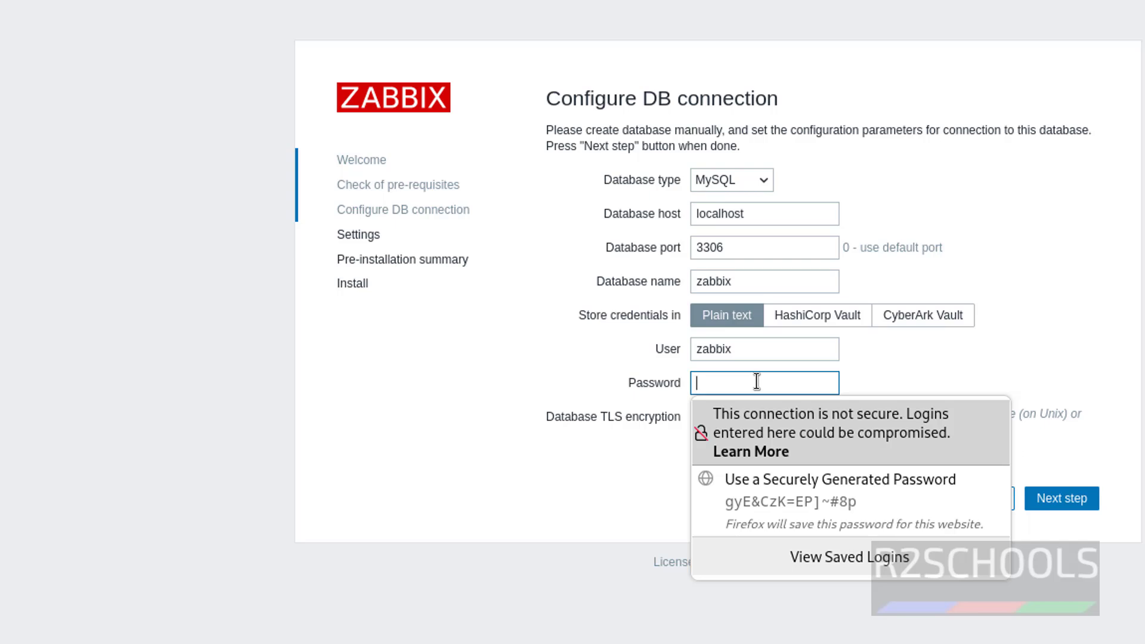
text(password)
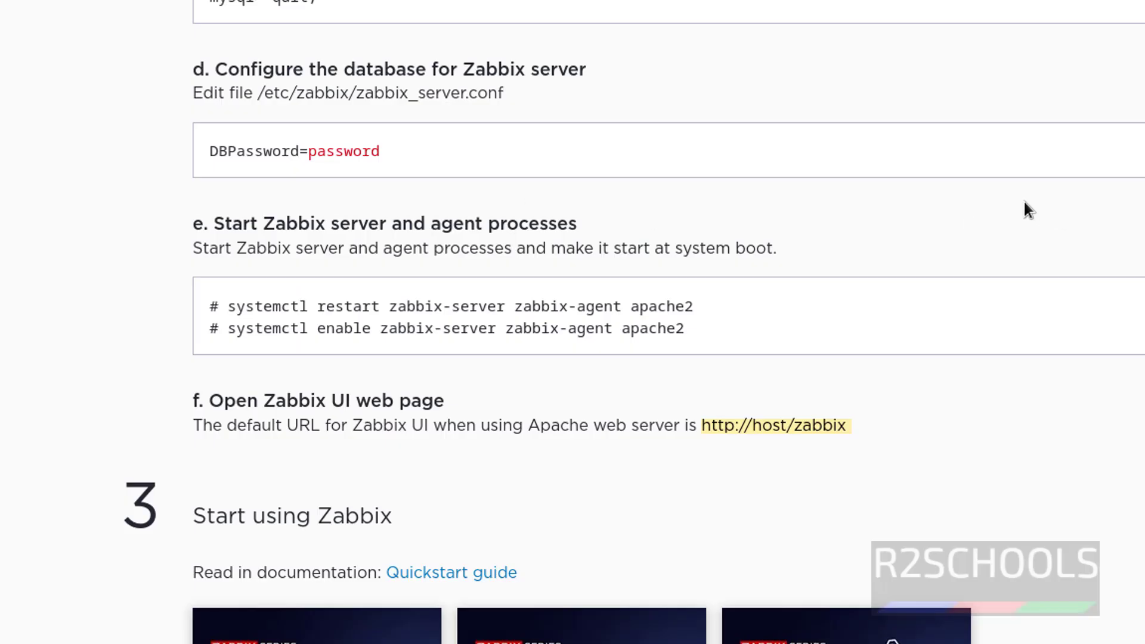
scroll(1026, 206, up, 10)
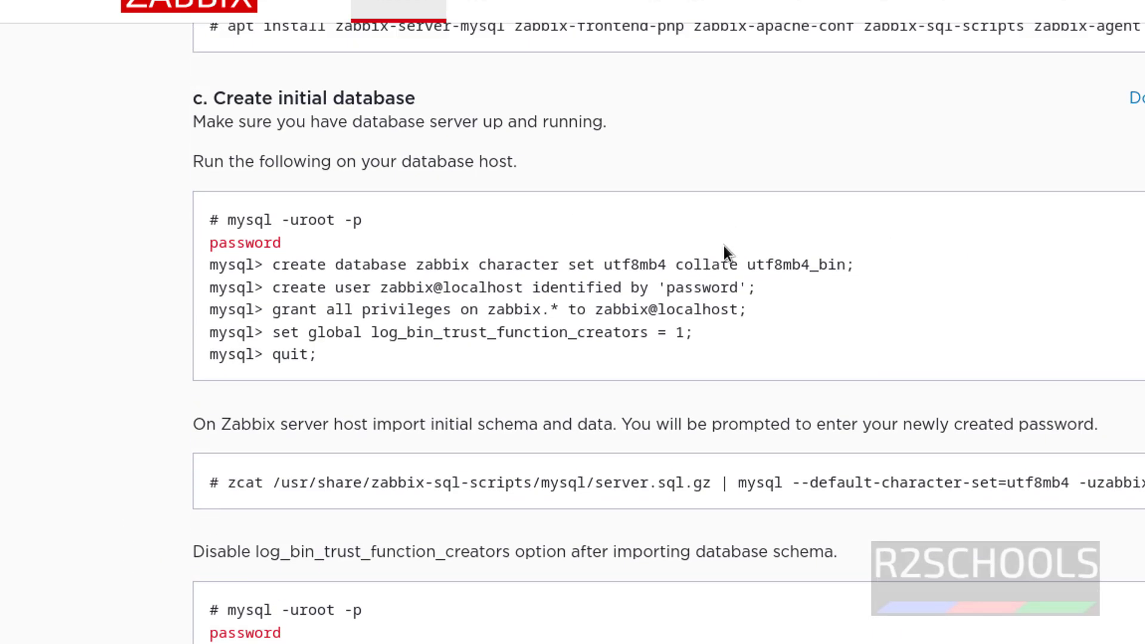
double_click(705, 290)
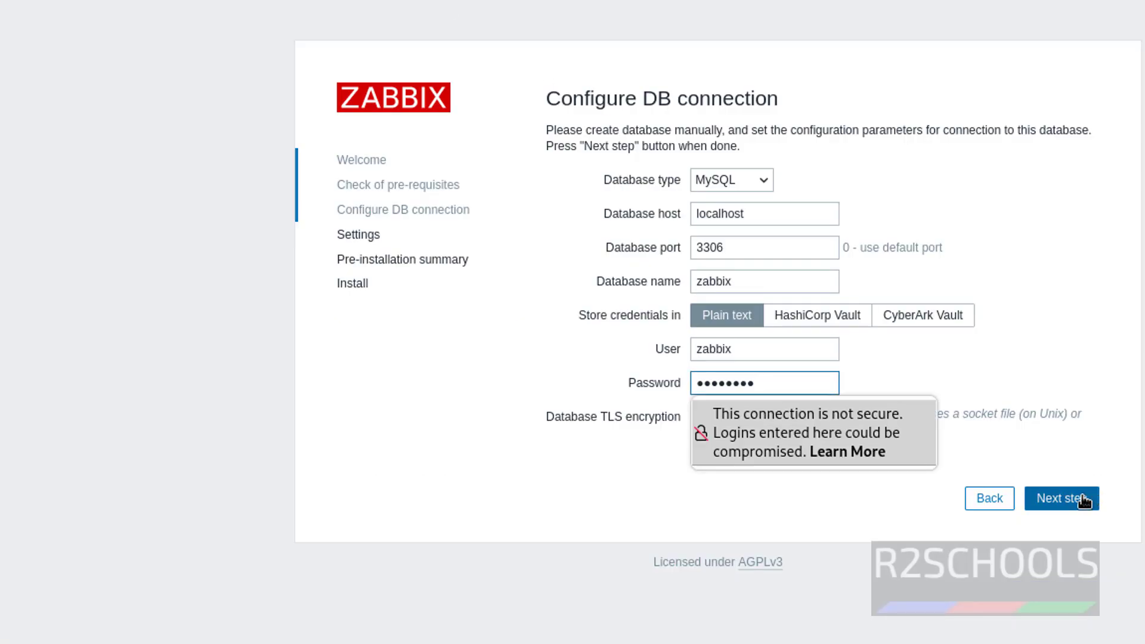
click(1084, 500)
Name the Zabbix server db125, keep the Blue theme, review the summary, and install
click(326, 184)
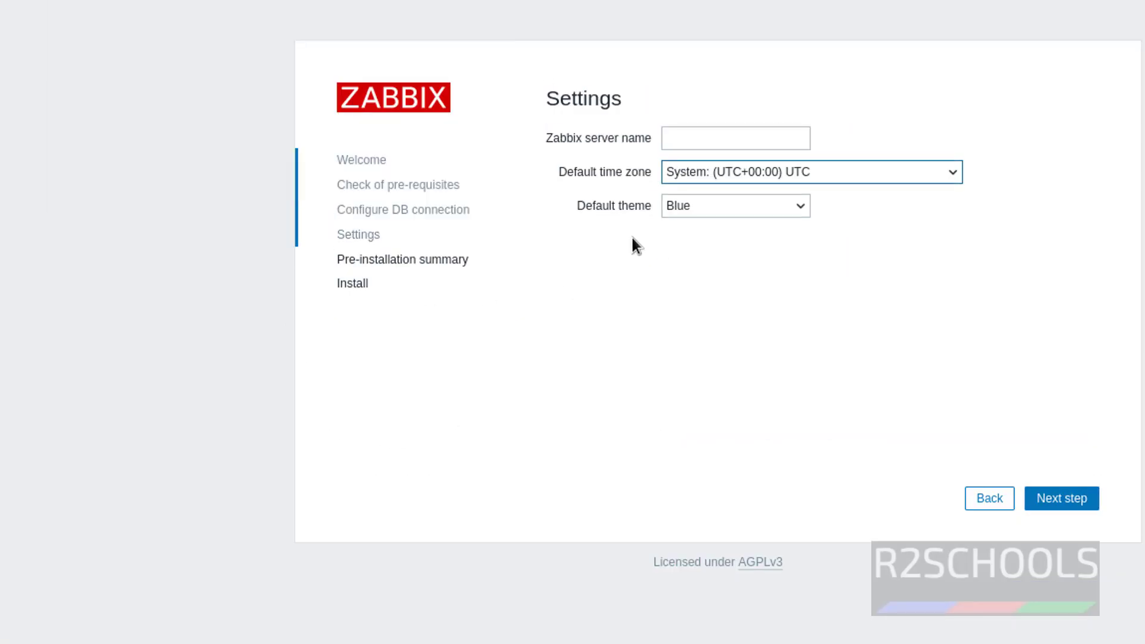
click(715, 142)
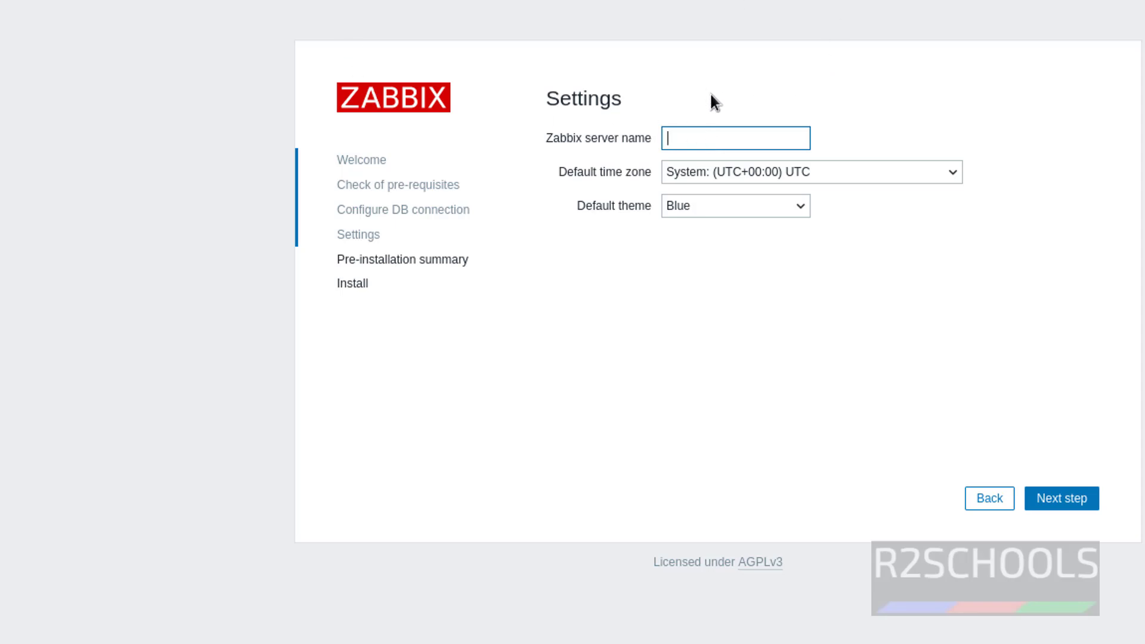
text(db125)
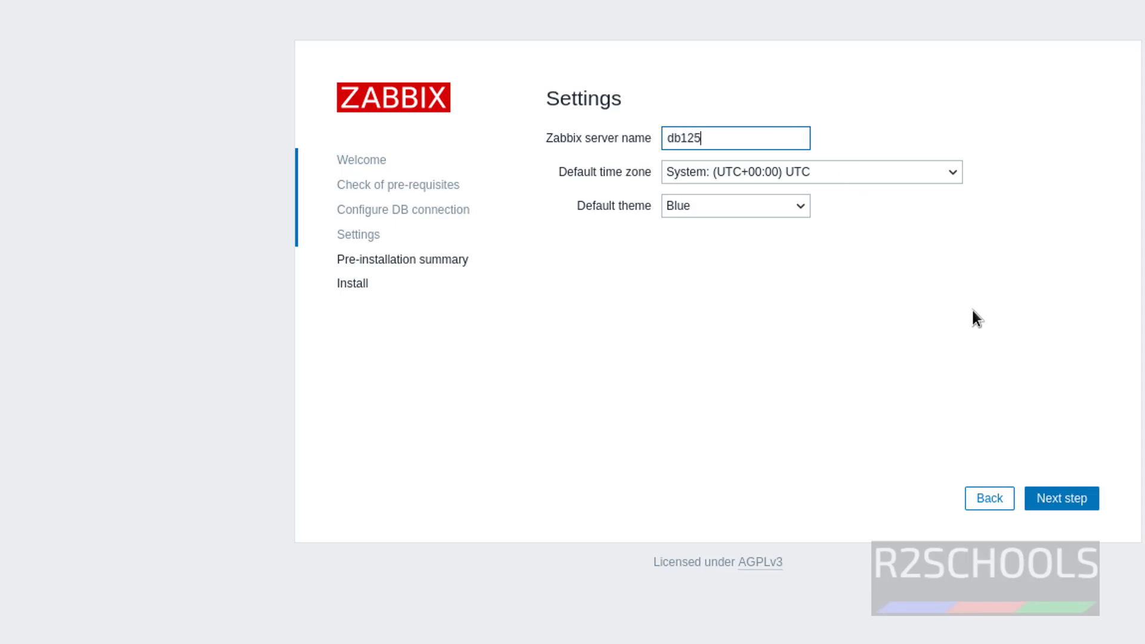
click(720, 210)
click(919, 232)
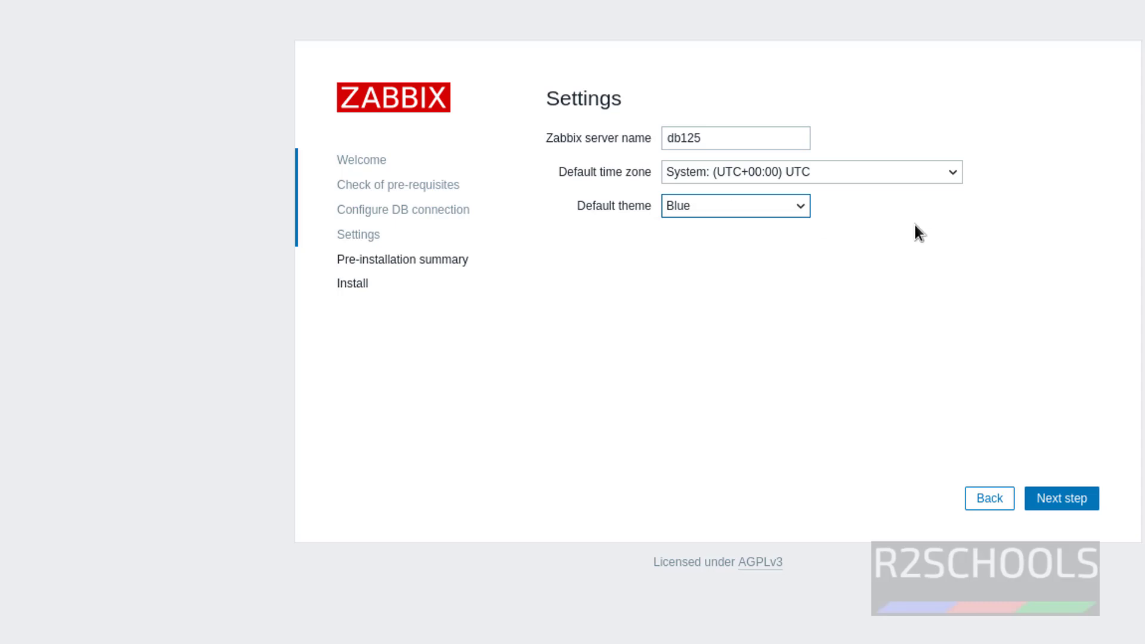
click(1063, 498)
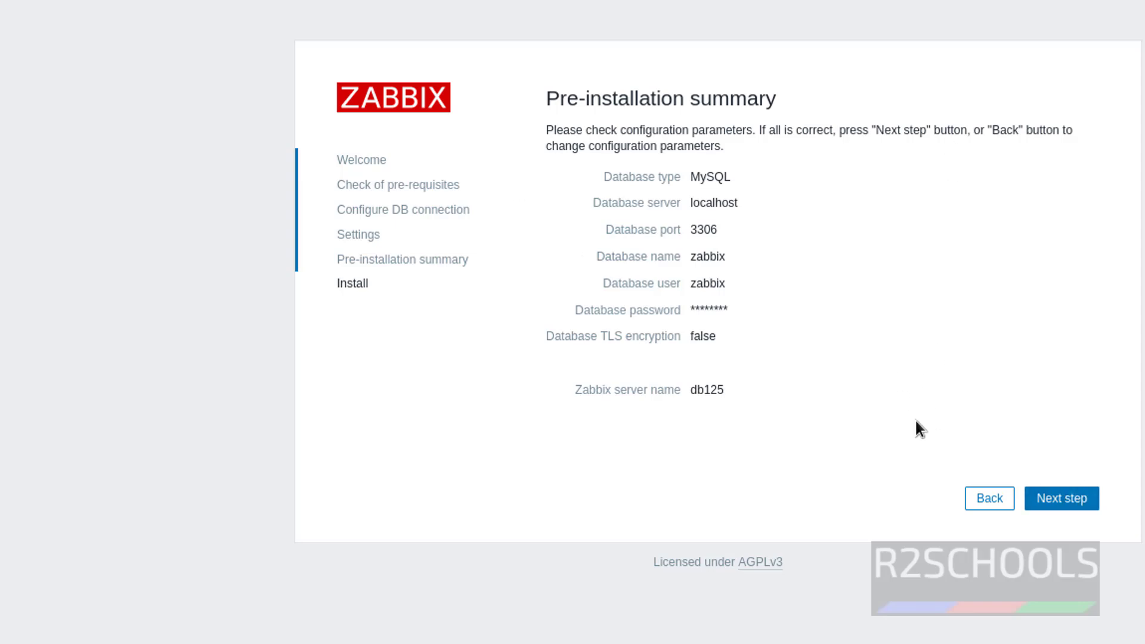
click(982, 506)
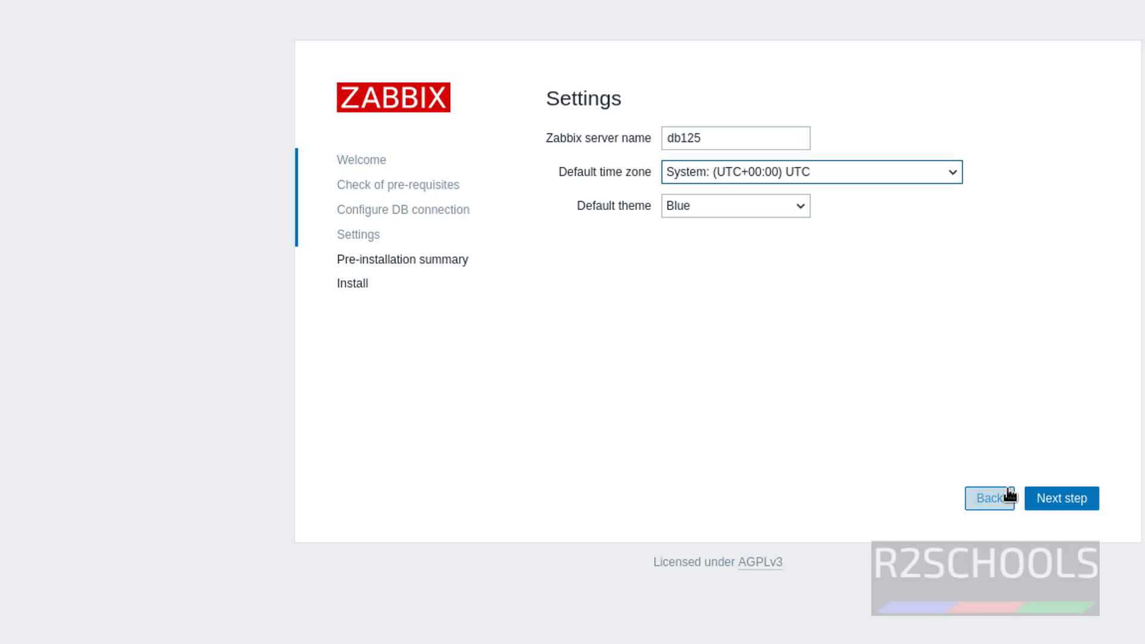
click(1065, 502)
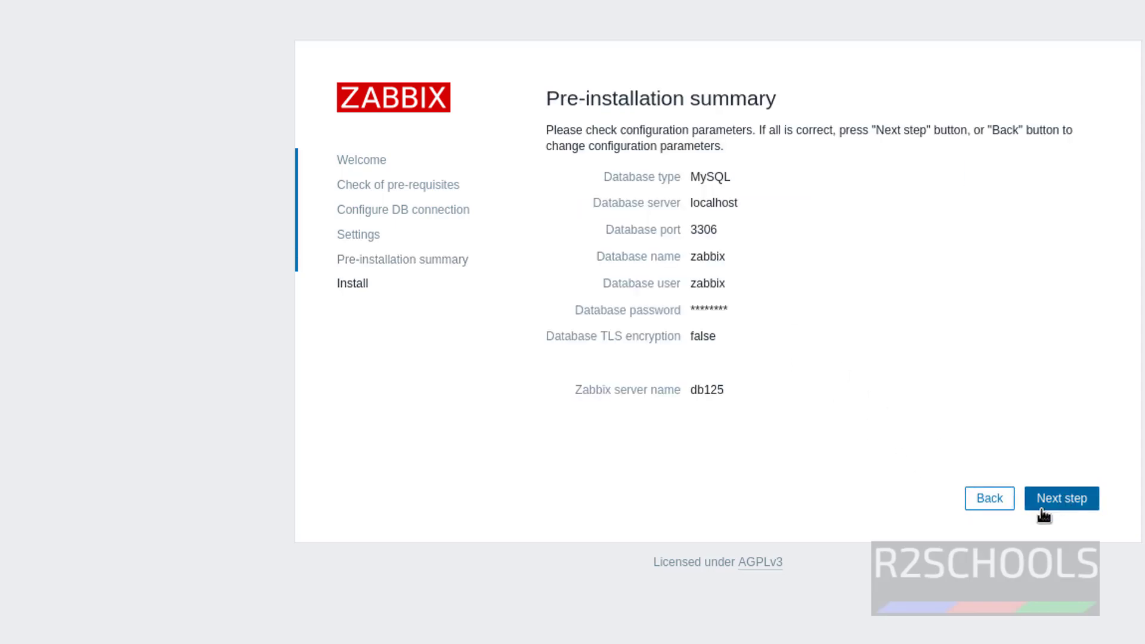
click(1046, 510)
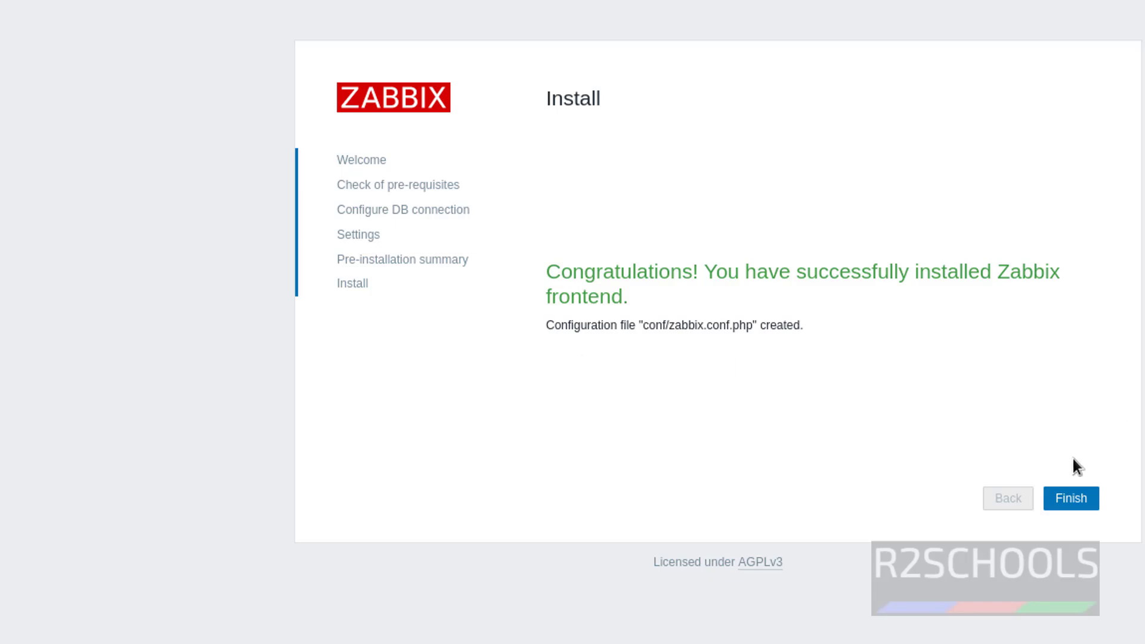
Finish the installer and enter Admin as the login username
click(1072, 498)
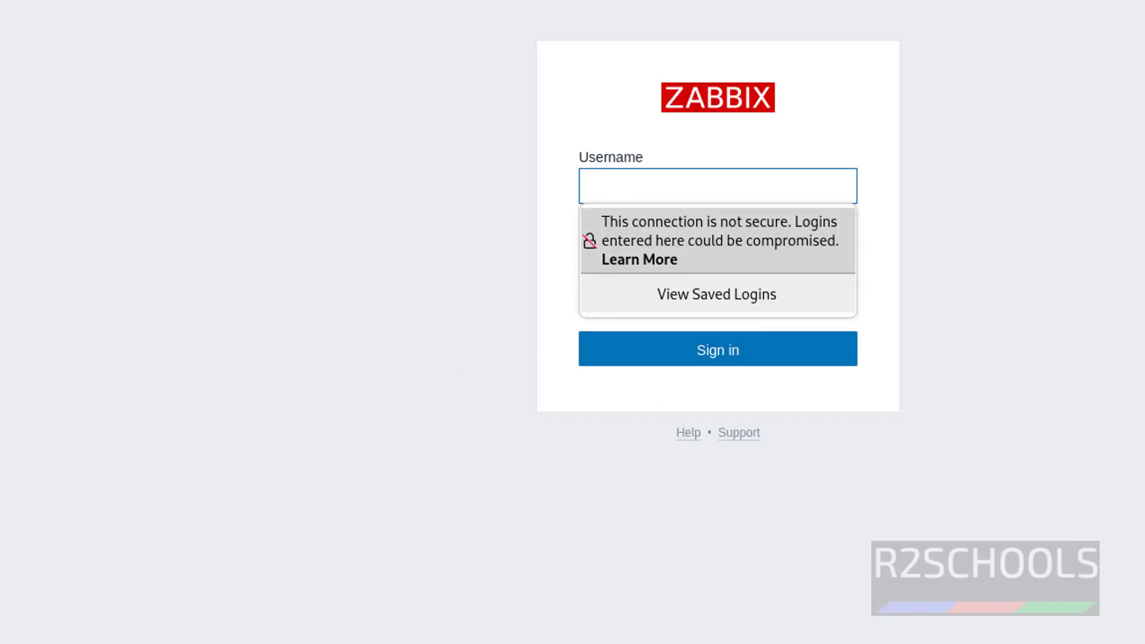
click(738, 197)
text(Admin)
shift+click(593, 185)
click(673, 185)
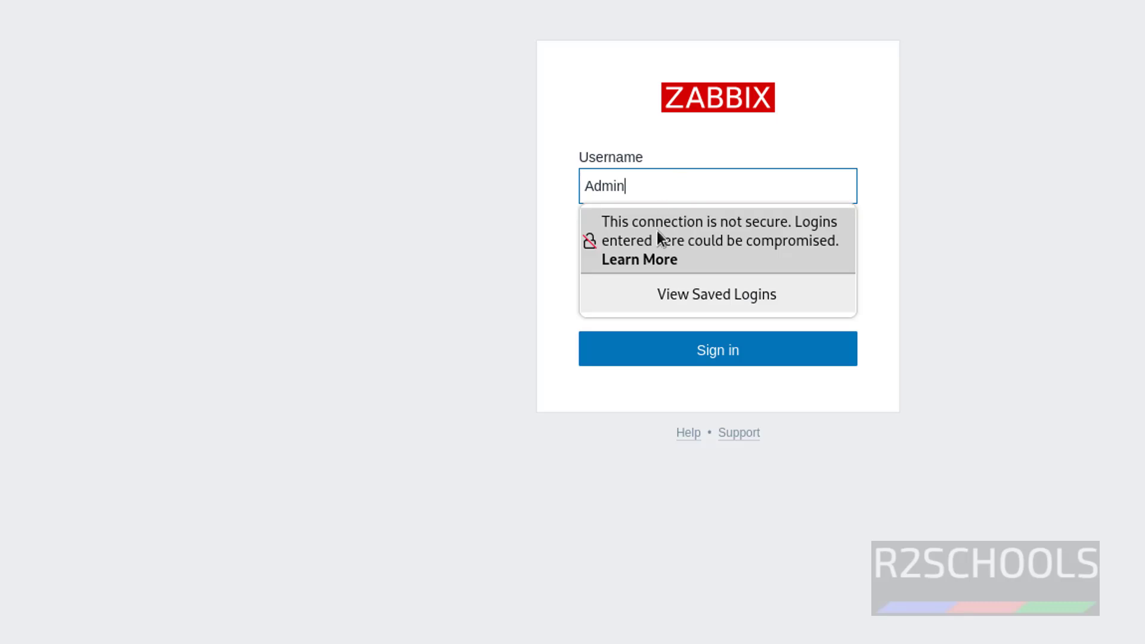
click(929, 197)
click(686, 179)
click(865, 213)
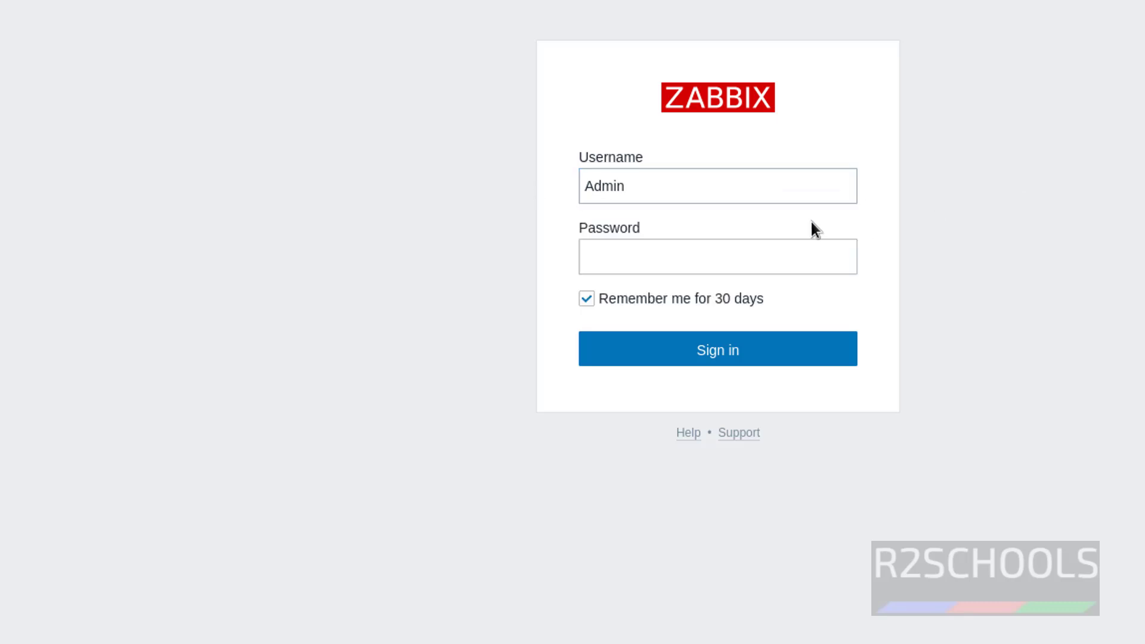
Enter the Admin password and sign in to the Global view dashboard
click(747, 248)
key(BackSpace)
key(BackSpace)
key(BackSpace)
key(BackSpace)
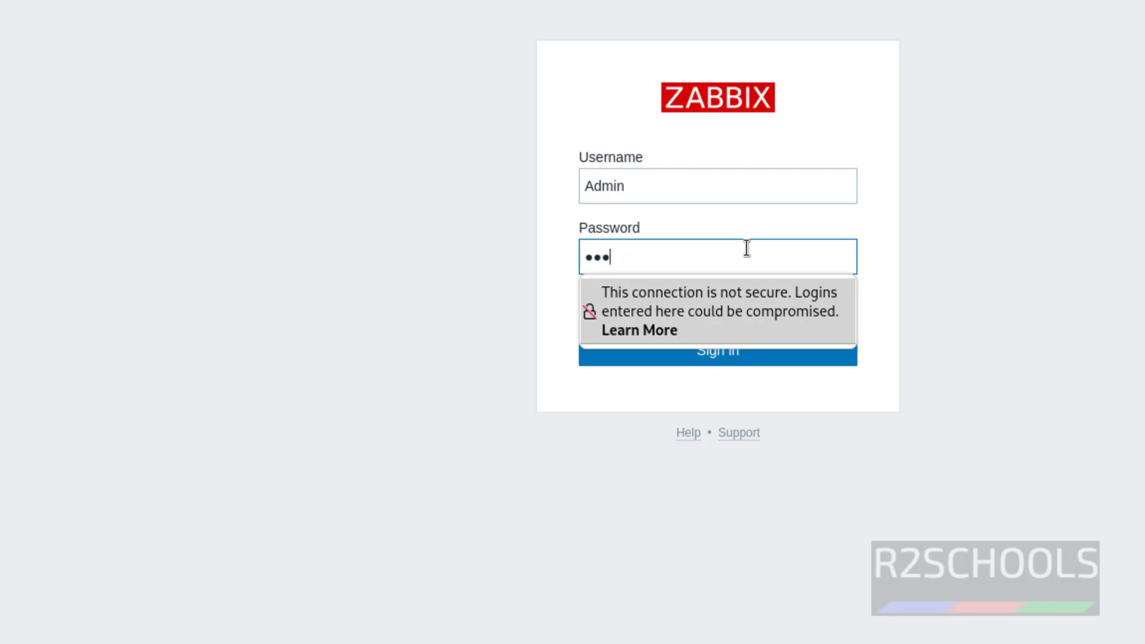
key(BackSpace)
click(1016, 294)
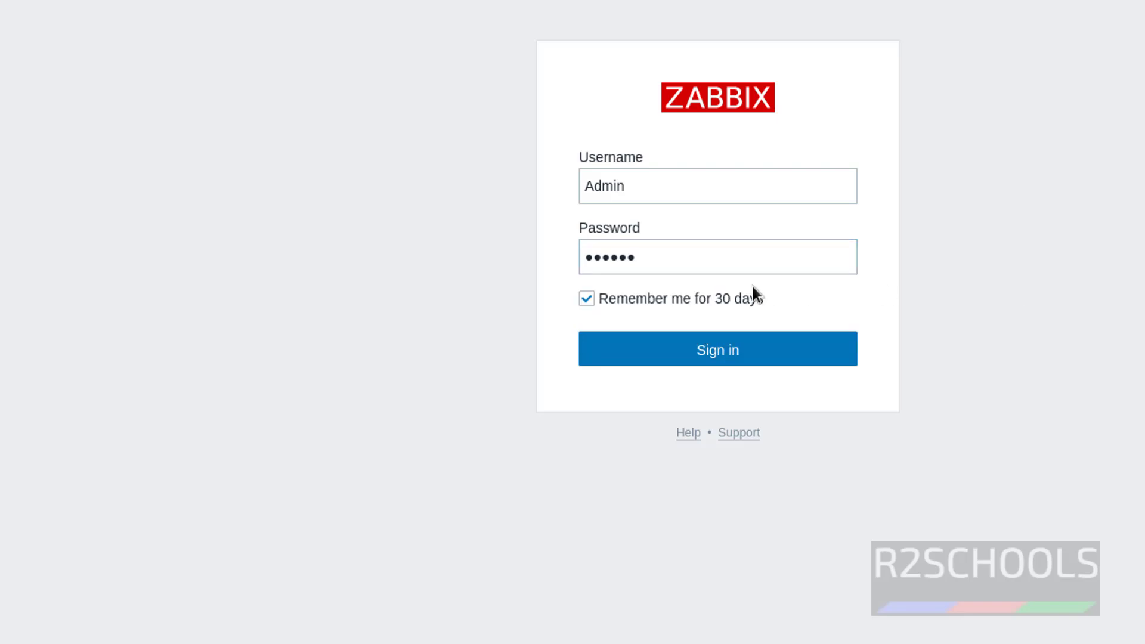
click(647, 341)
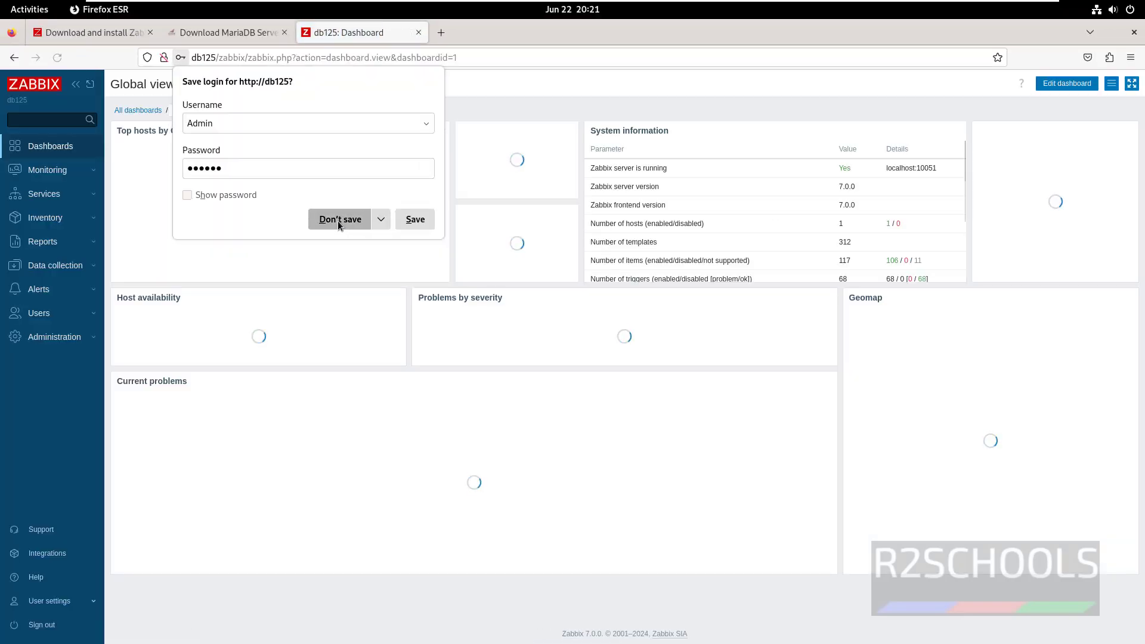
Open Admin under Users > Users, reveal the password-change fields, then cancel without saving
click(339, 220)
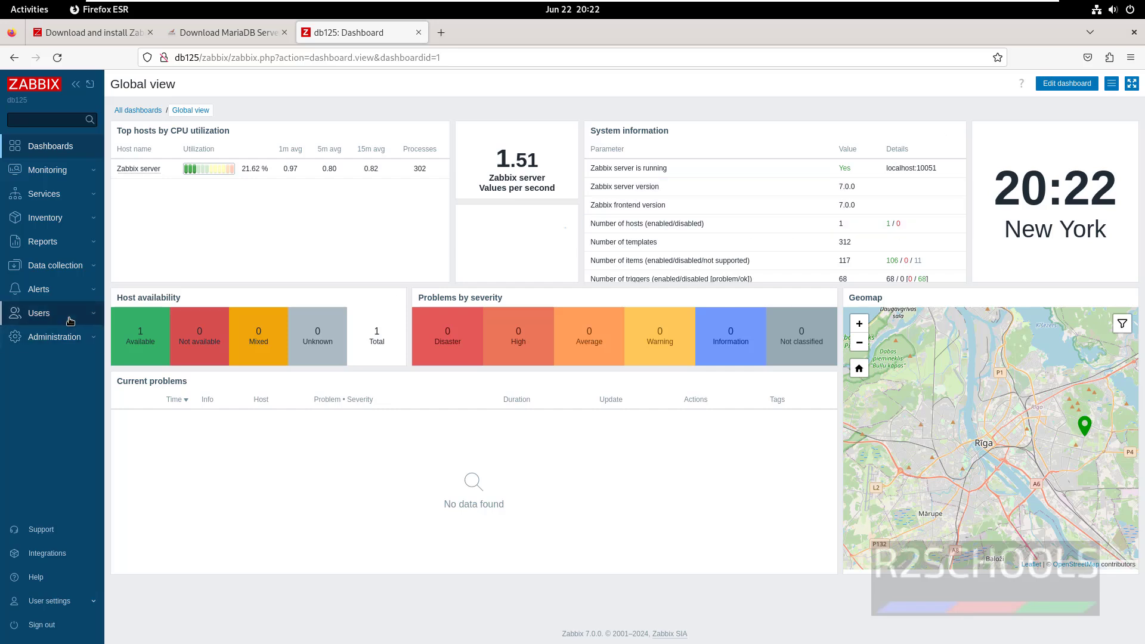
click(42, 313)
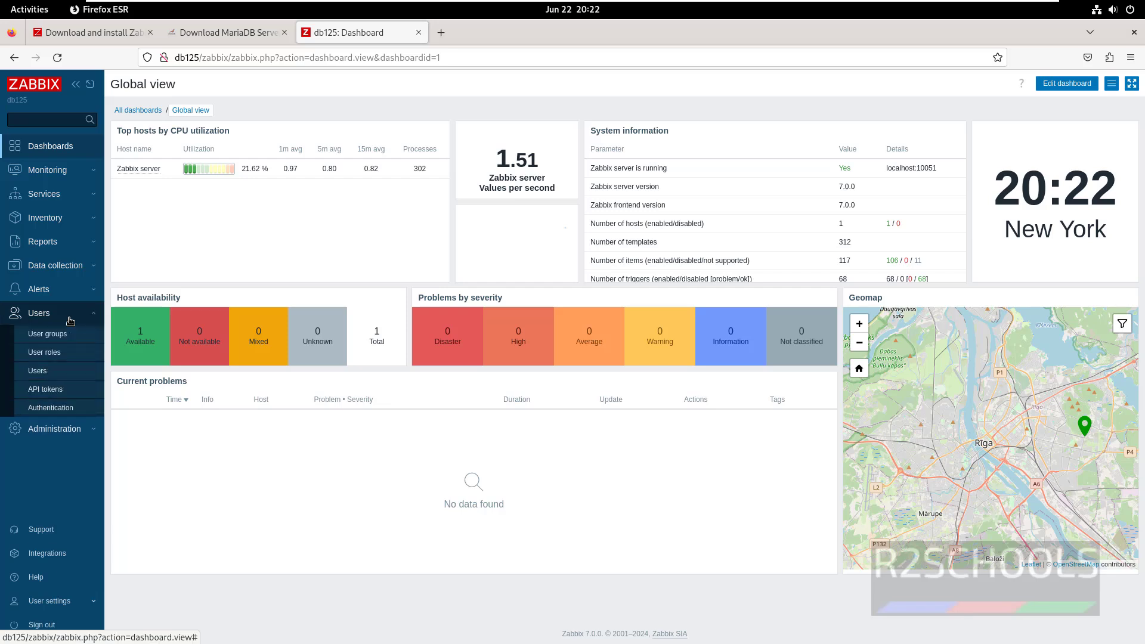
click(43, 374)
click(141, 247)
click(301, 235)
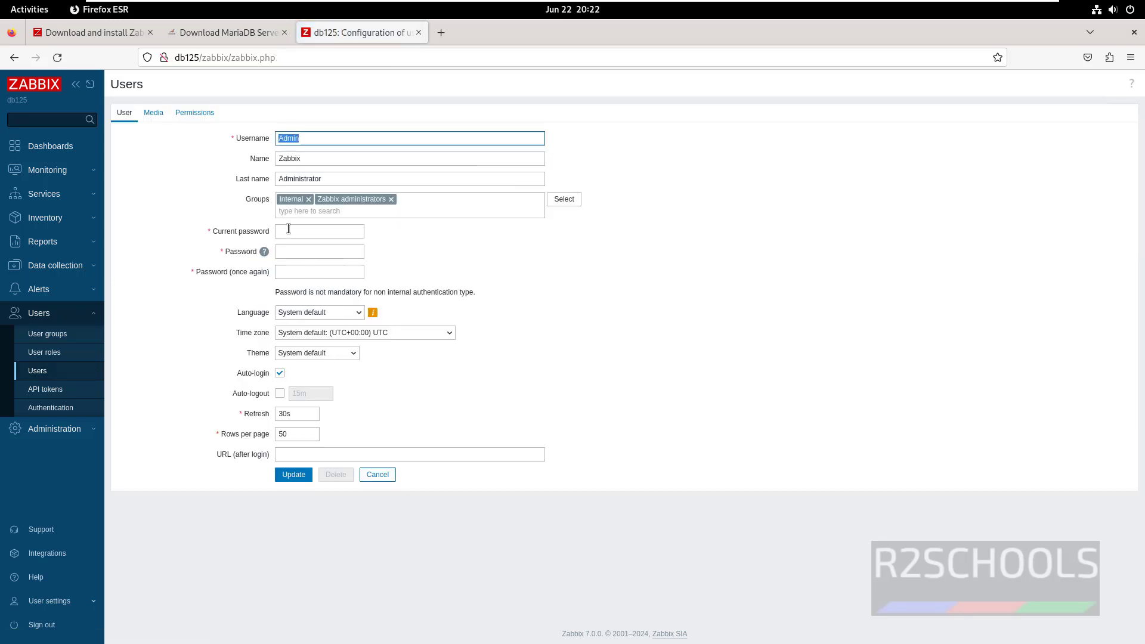
click(289, 231)
click(368, 253)
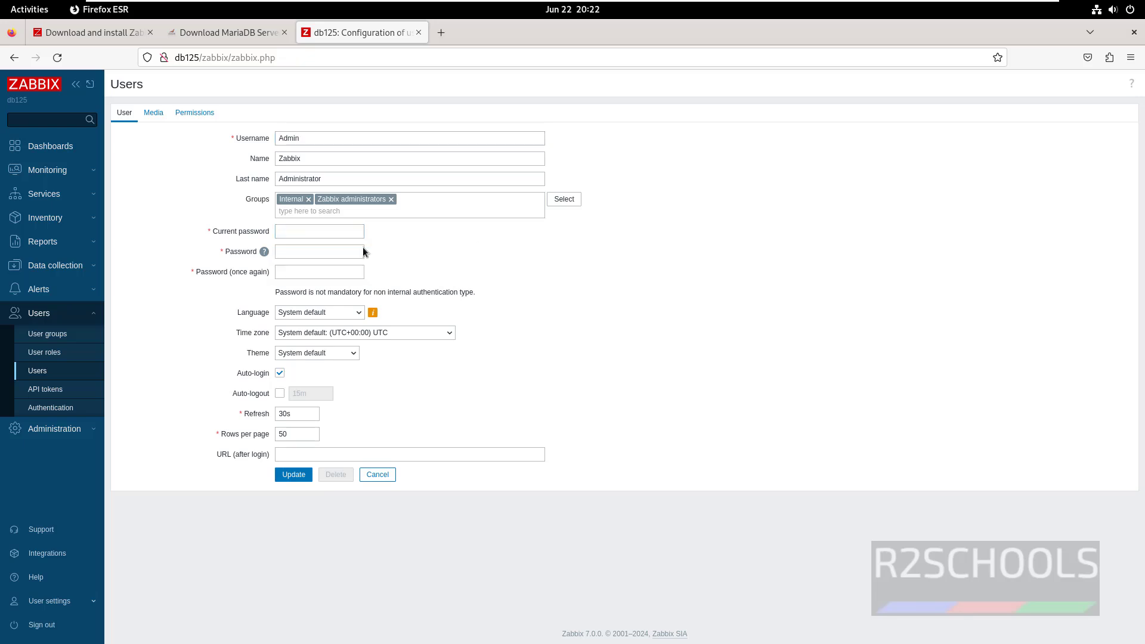
click(328, 234)
click(460, 250)
click(315, 252)
click(274, 280)
click(366, 476)
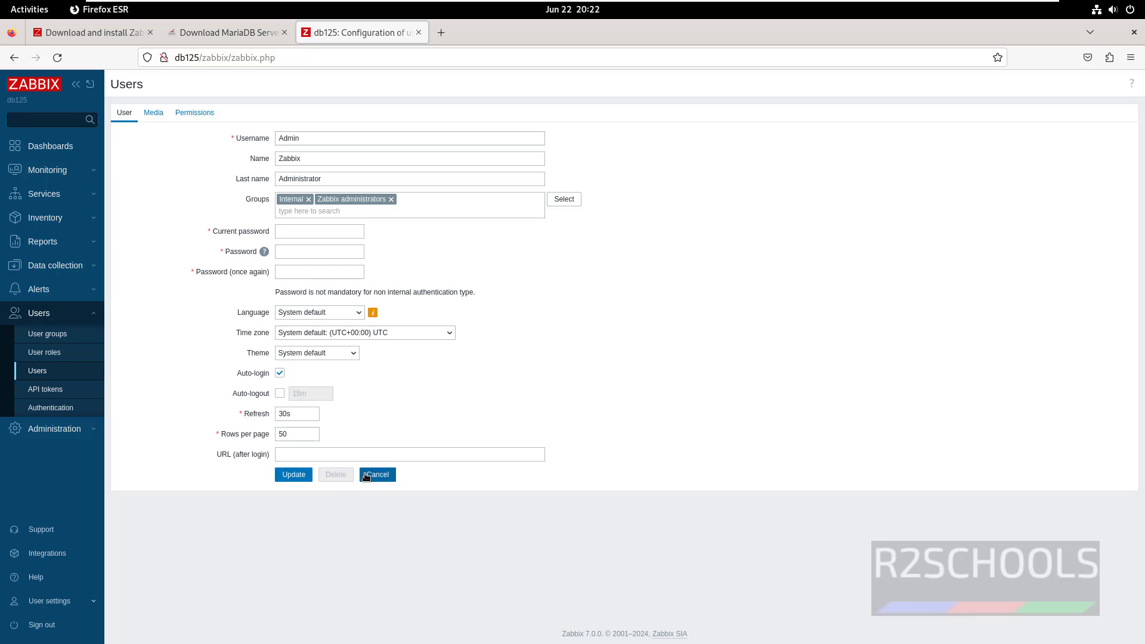